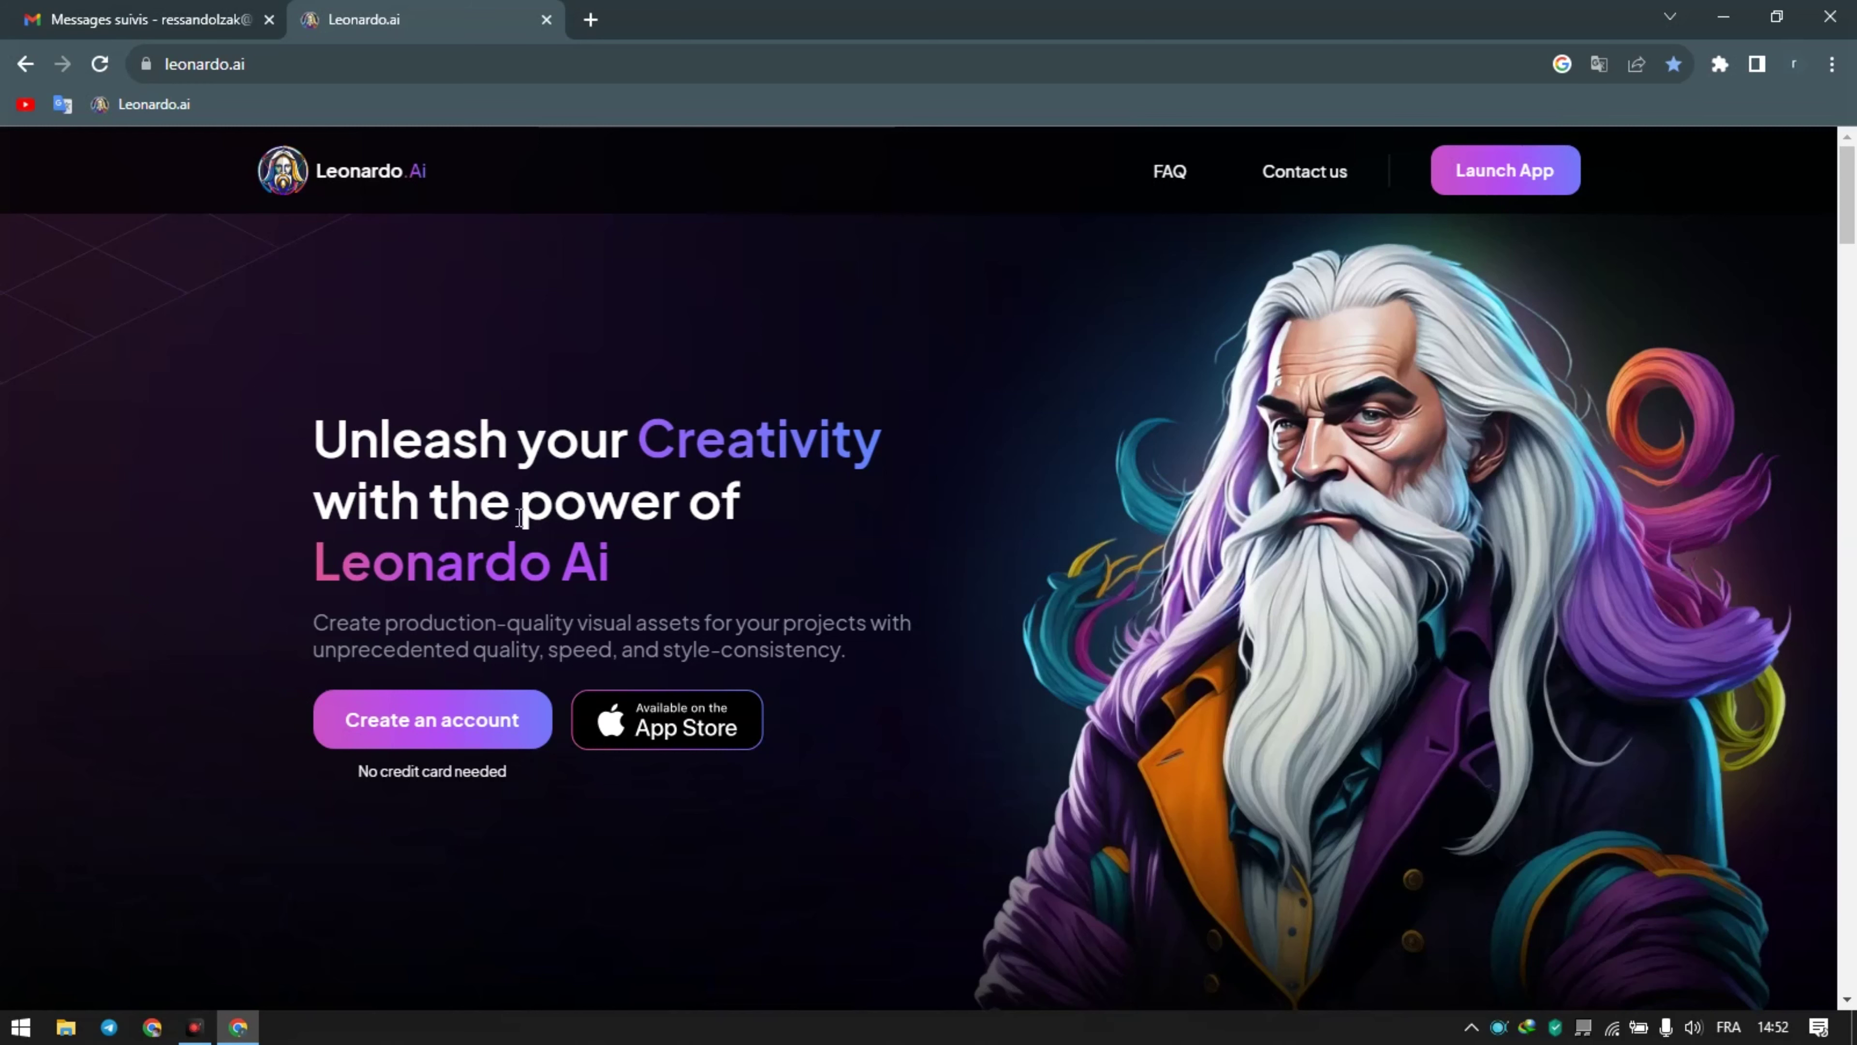
Step: Begin account creation and confirm whitelisted access to reach the Leonardo.Ai login page
click(425, 721)
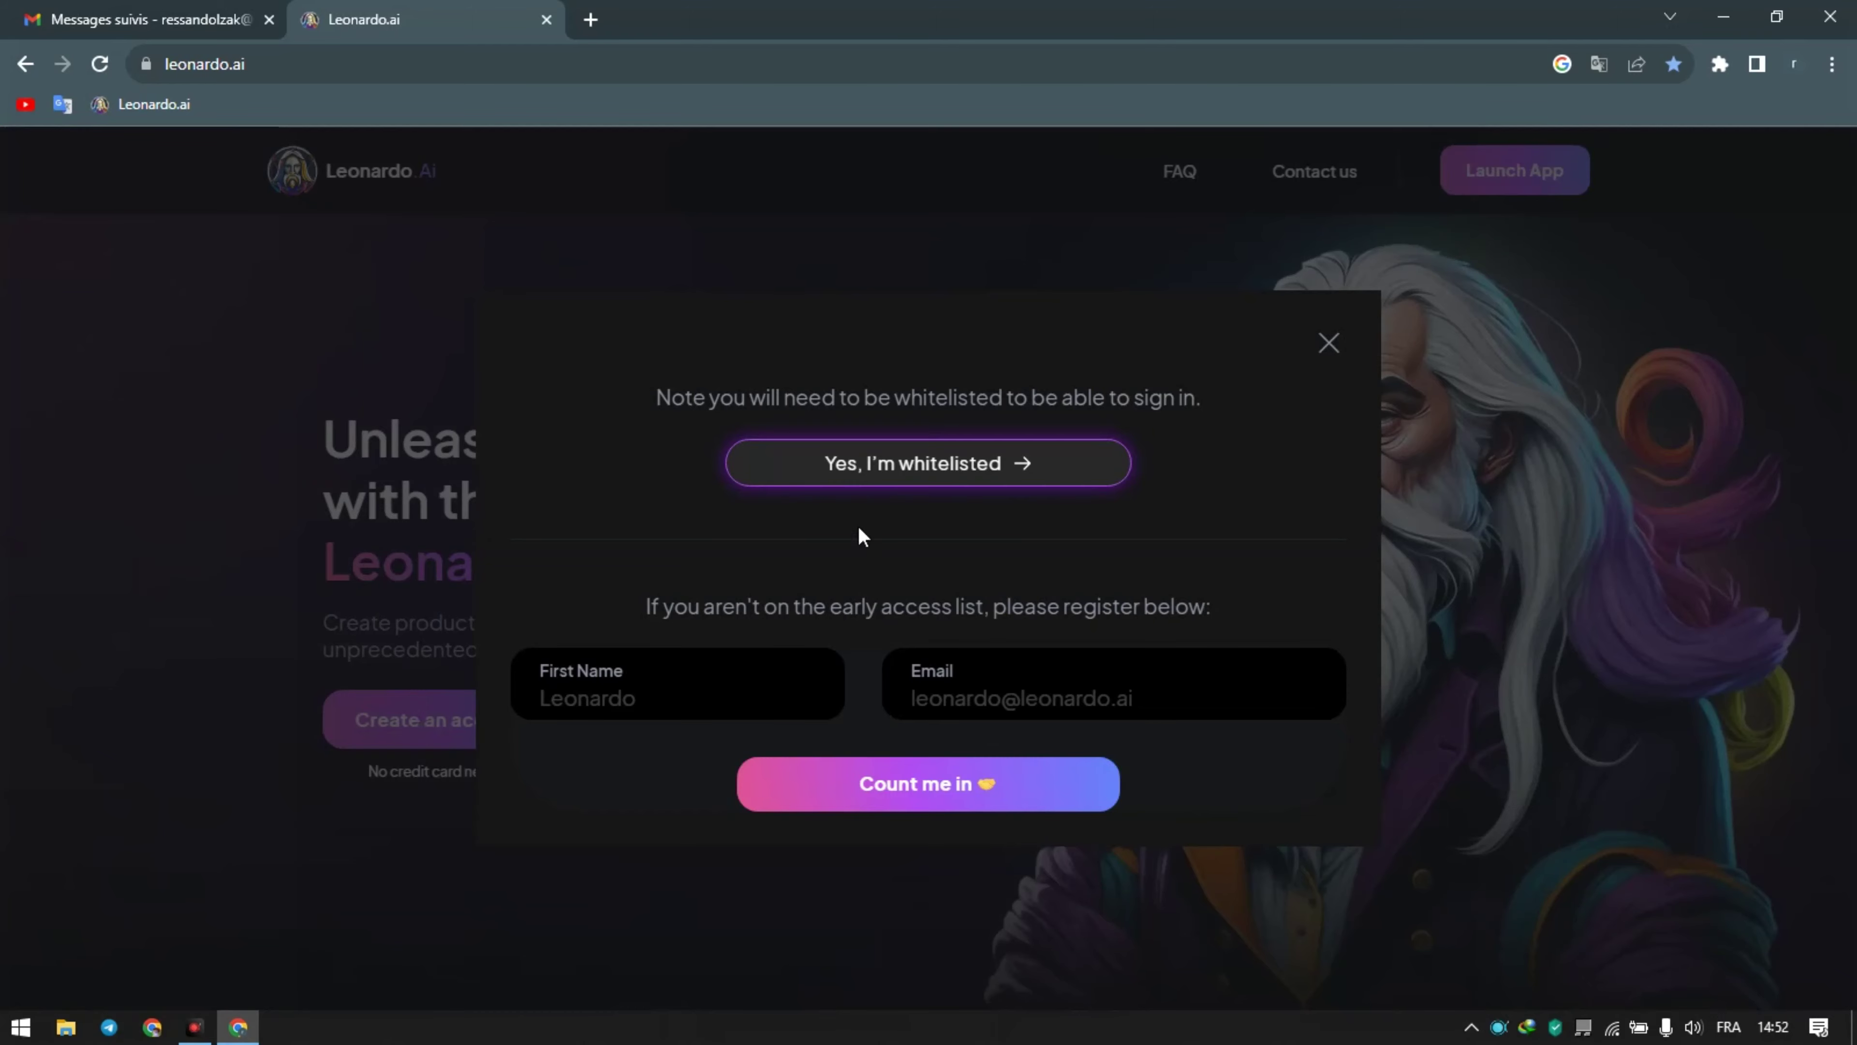
click(983, 466)
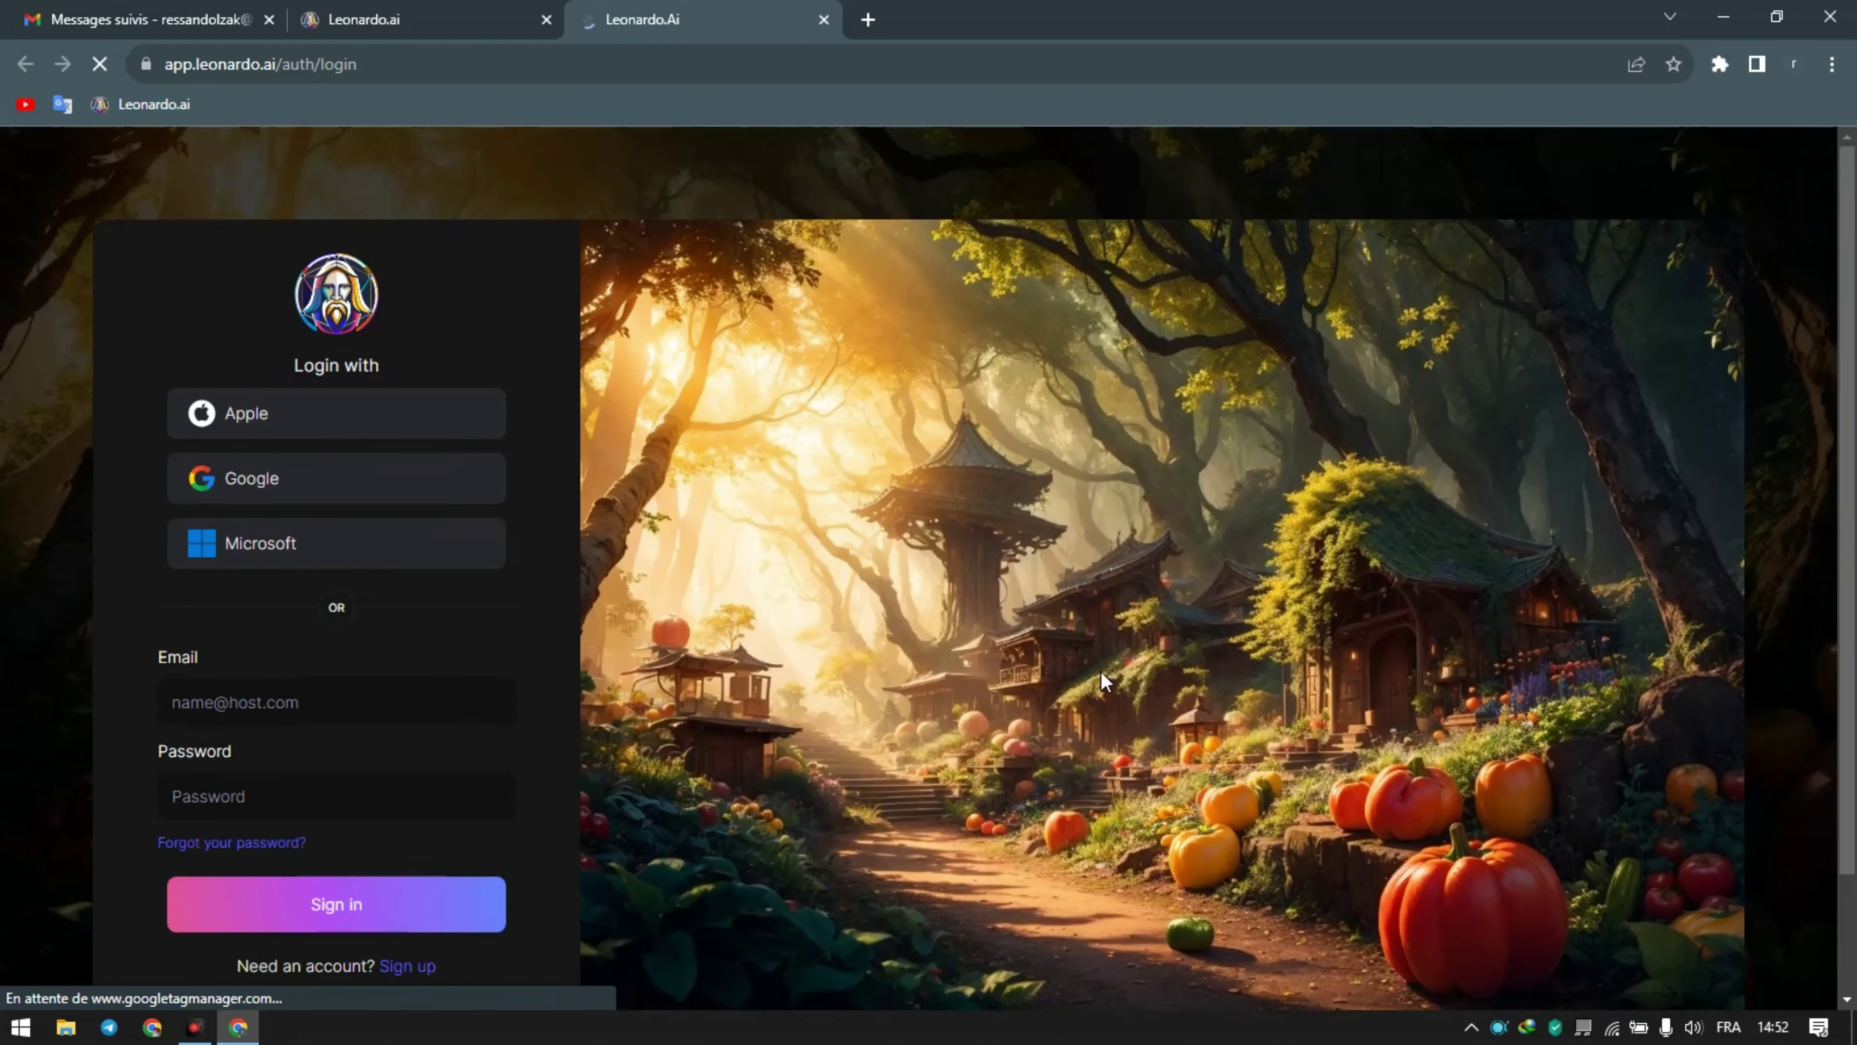
Step: Log in to Leonardo.Ai with Google by choosing your Google account
click(272, 488)
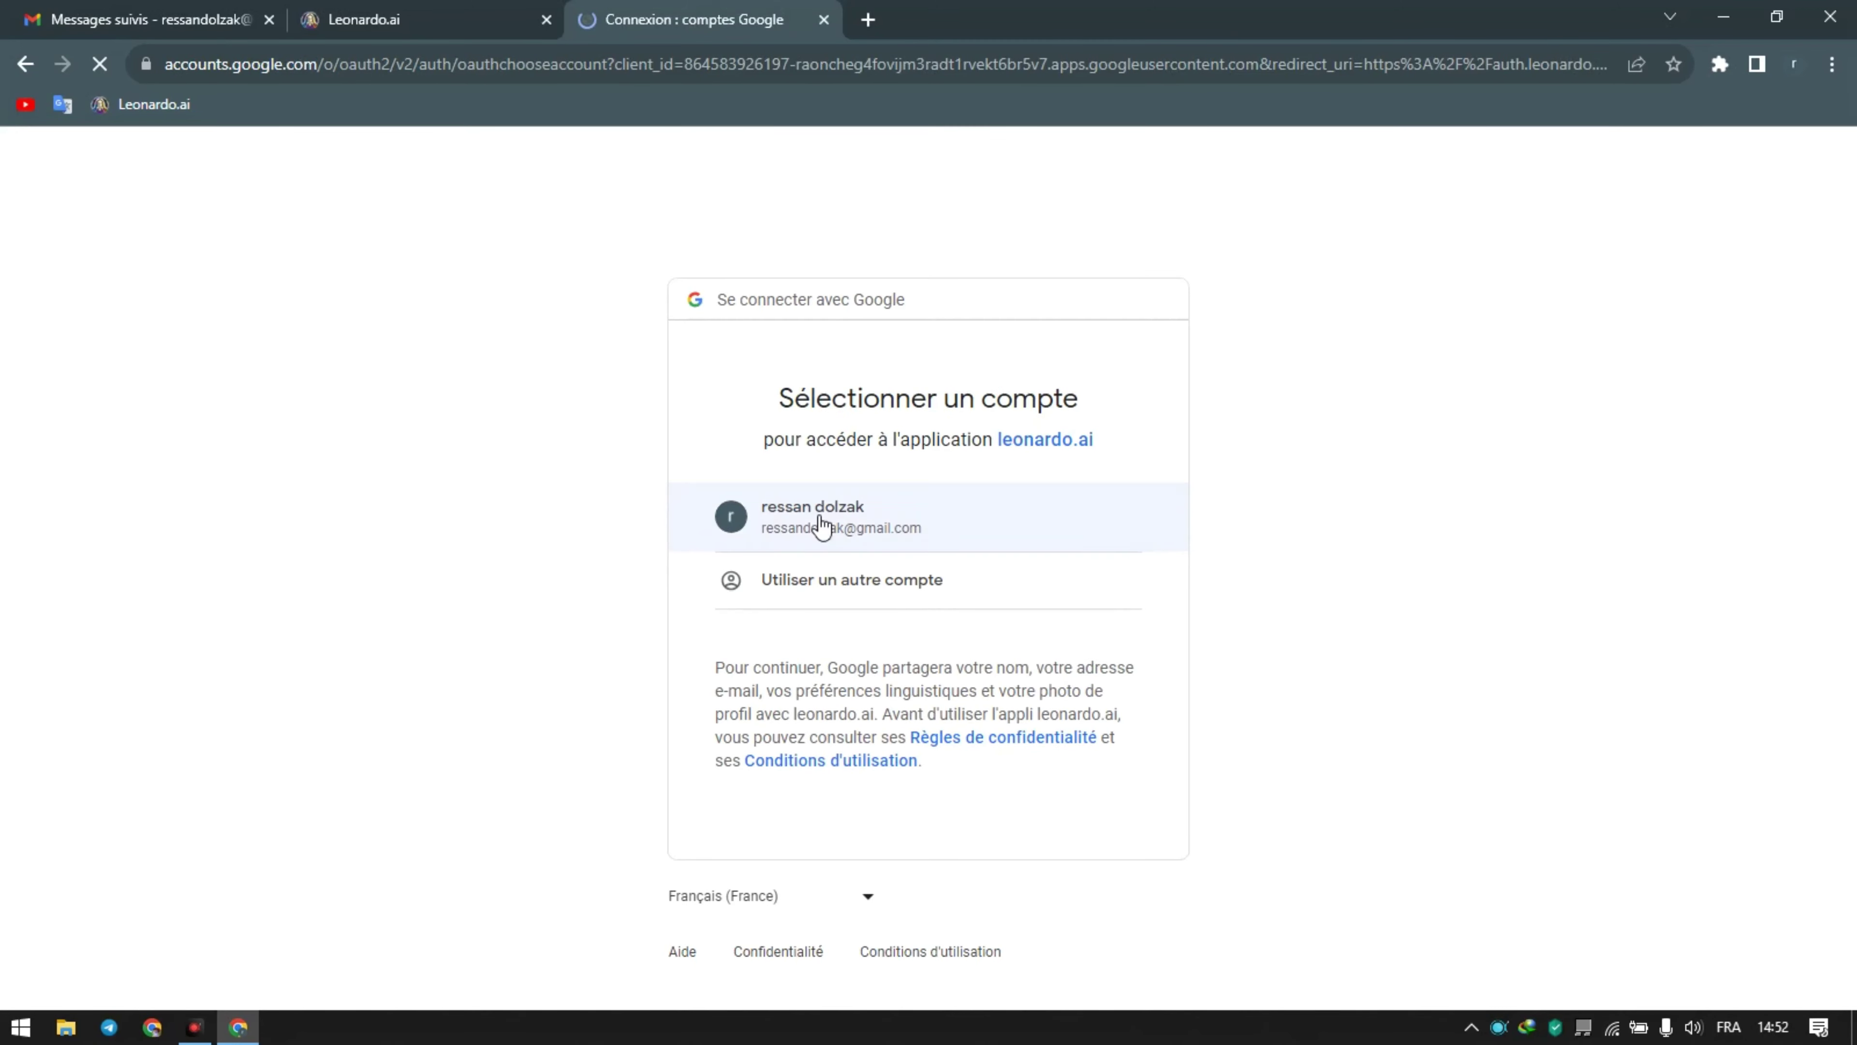
click(818, 516)
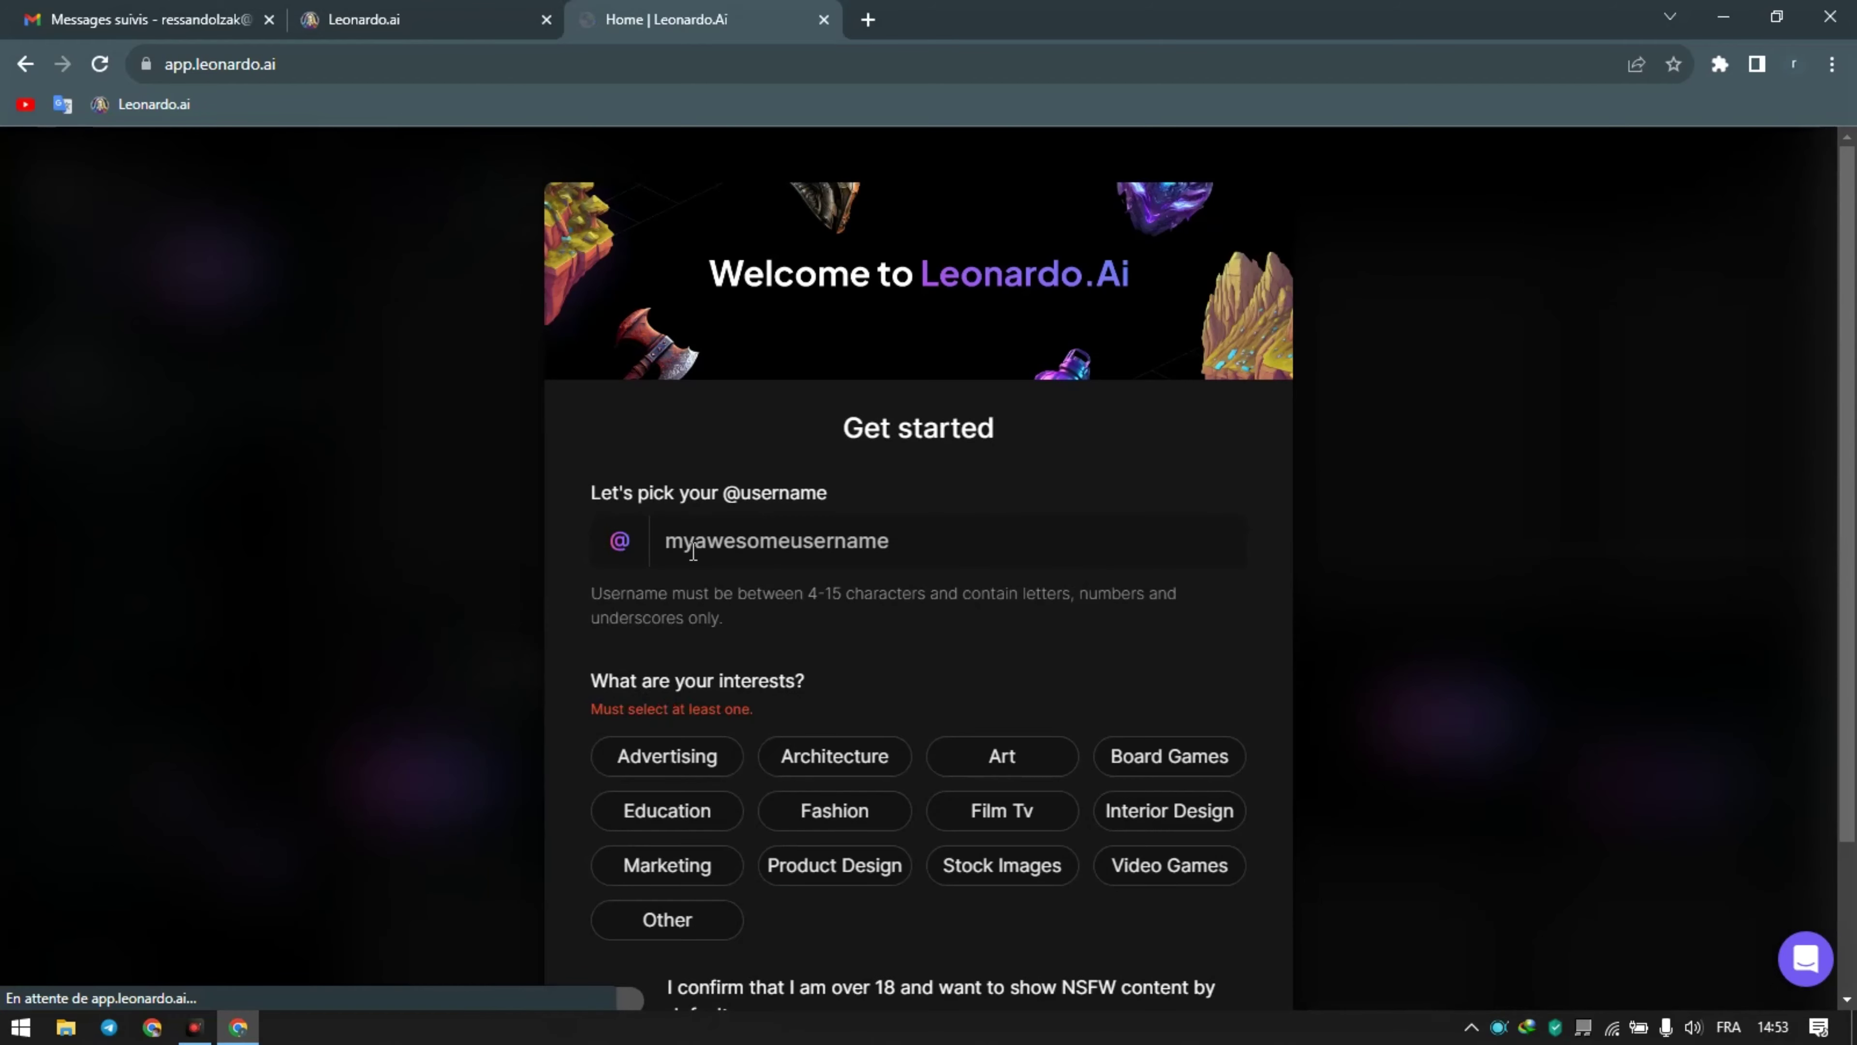
Step: Enter a username, editing it until Leonardo.Ai reports it as available
click(808, 539)
scroll(761, 550, down, 2)
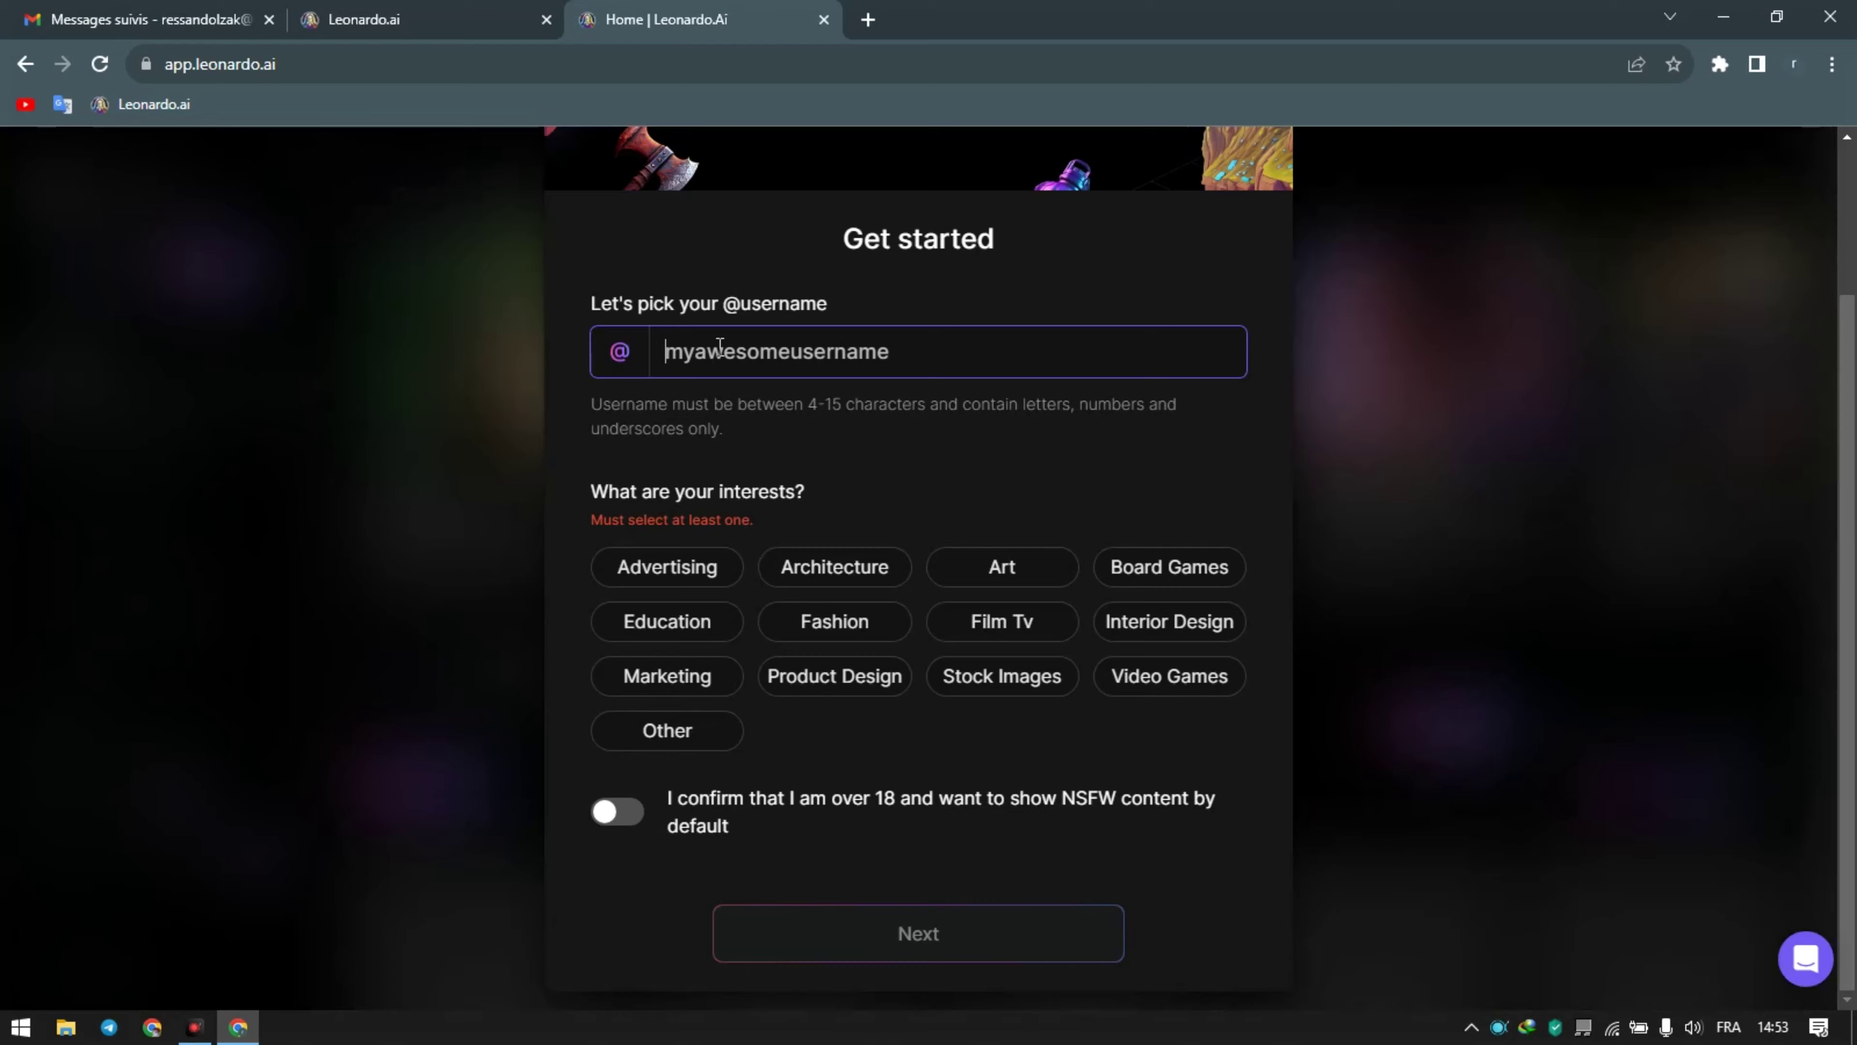
text(ipSolution)
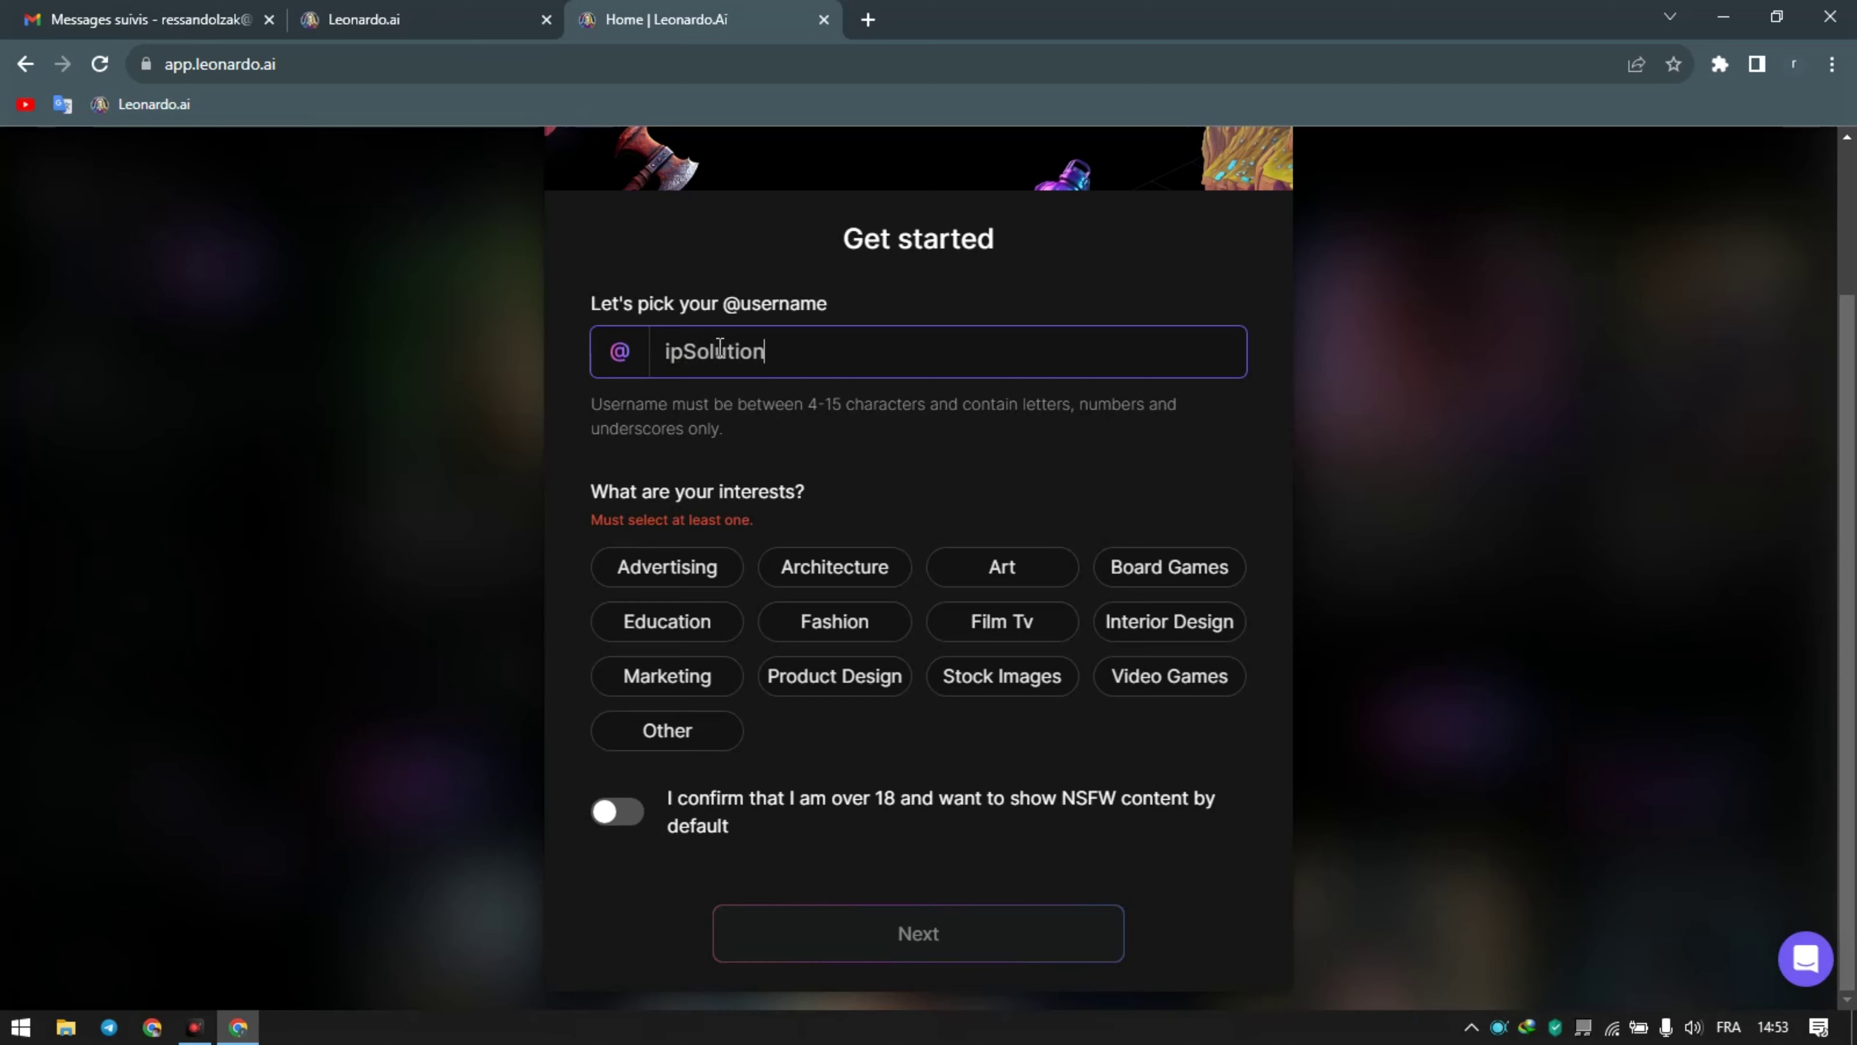
click(904, 430)
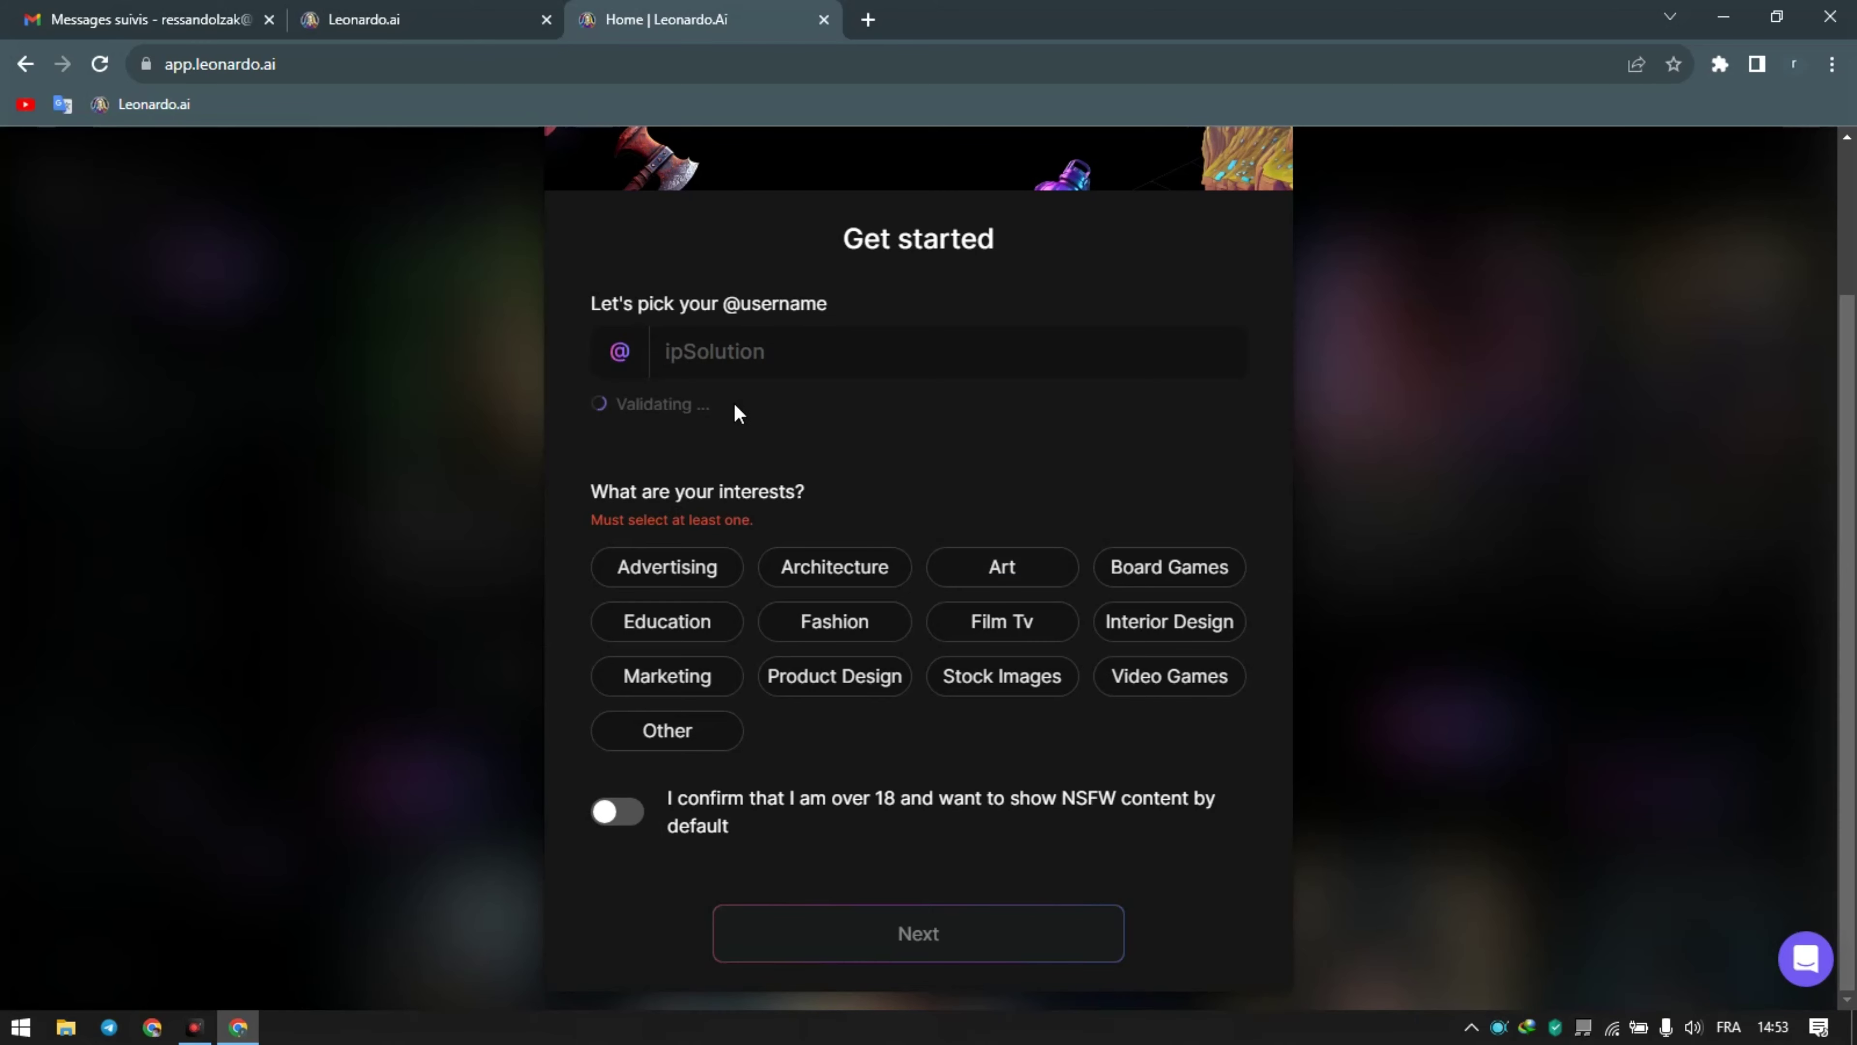
click(801, 359)
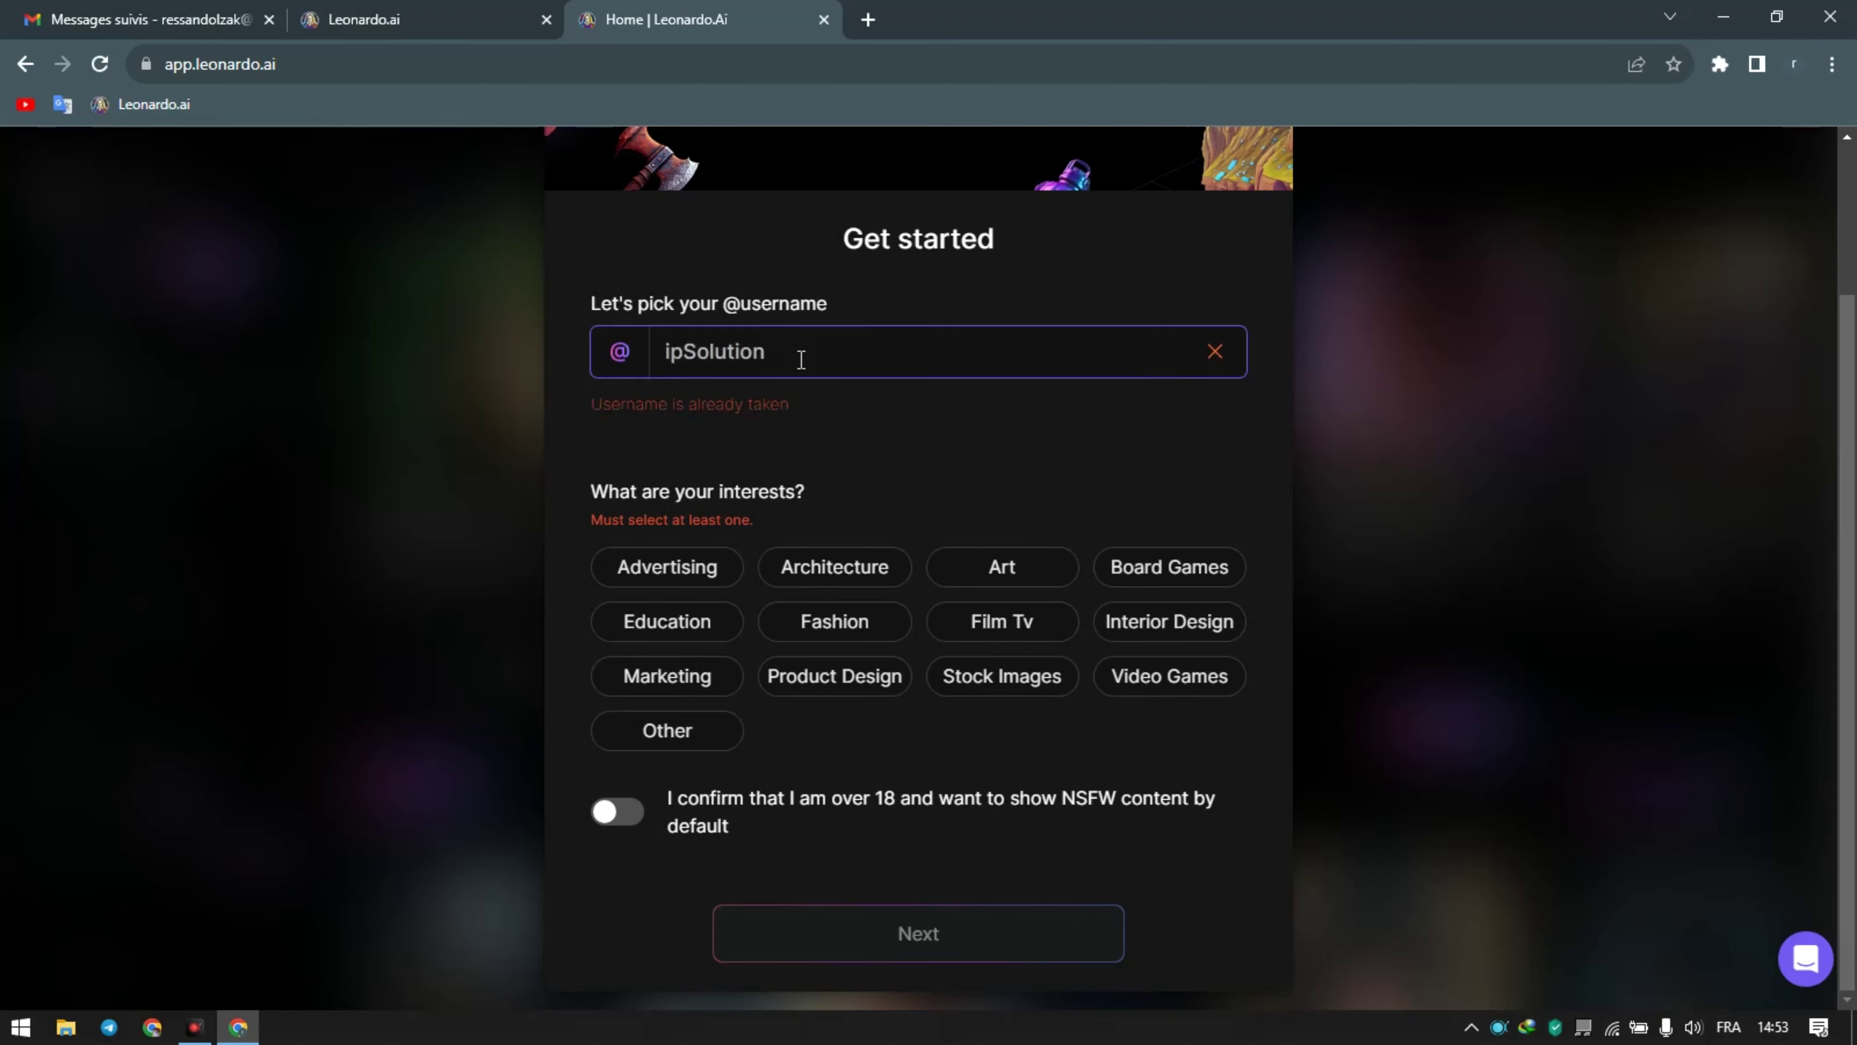
text(2)
click(826, 414)
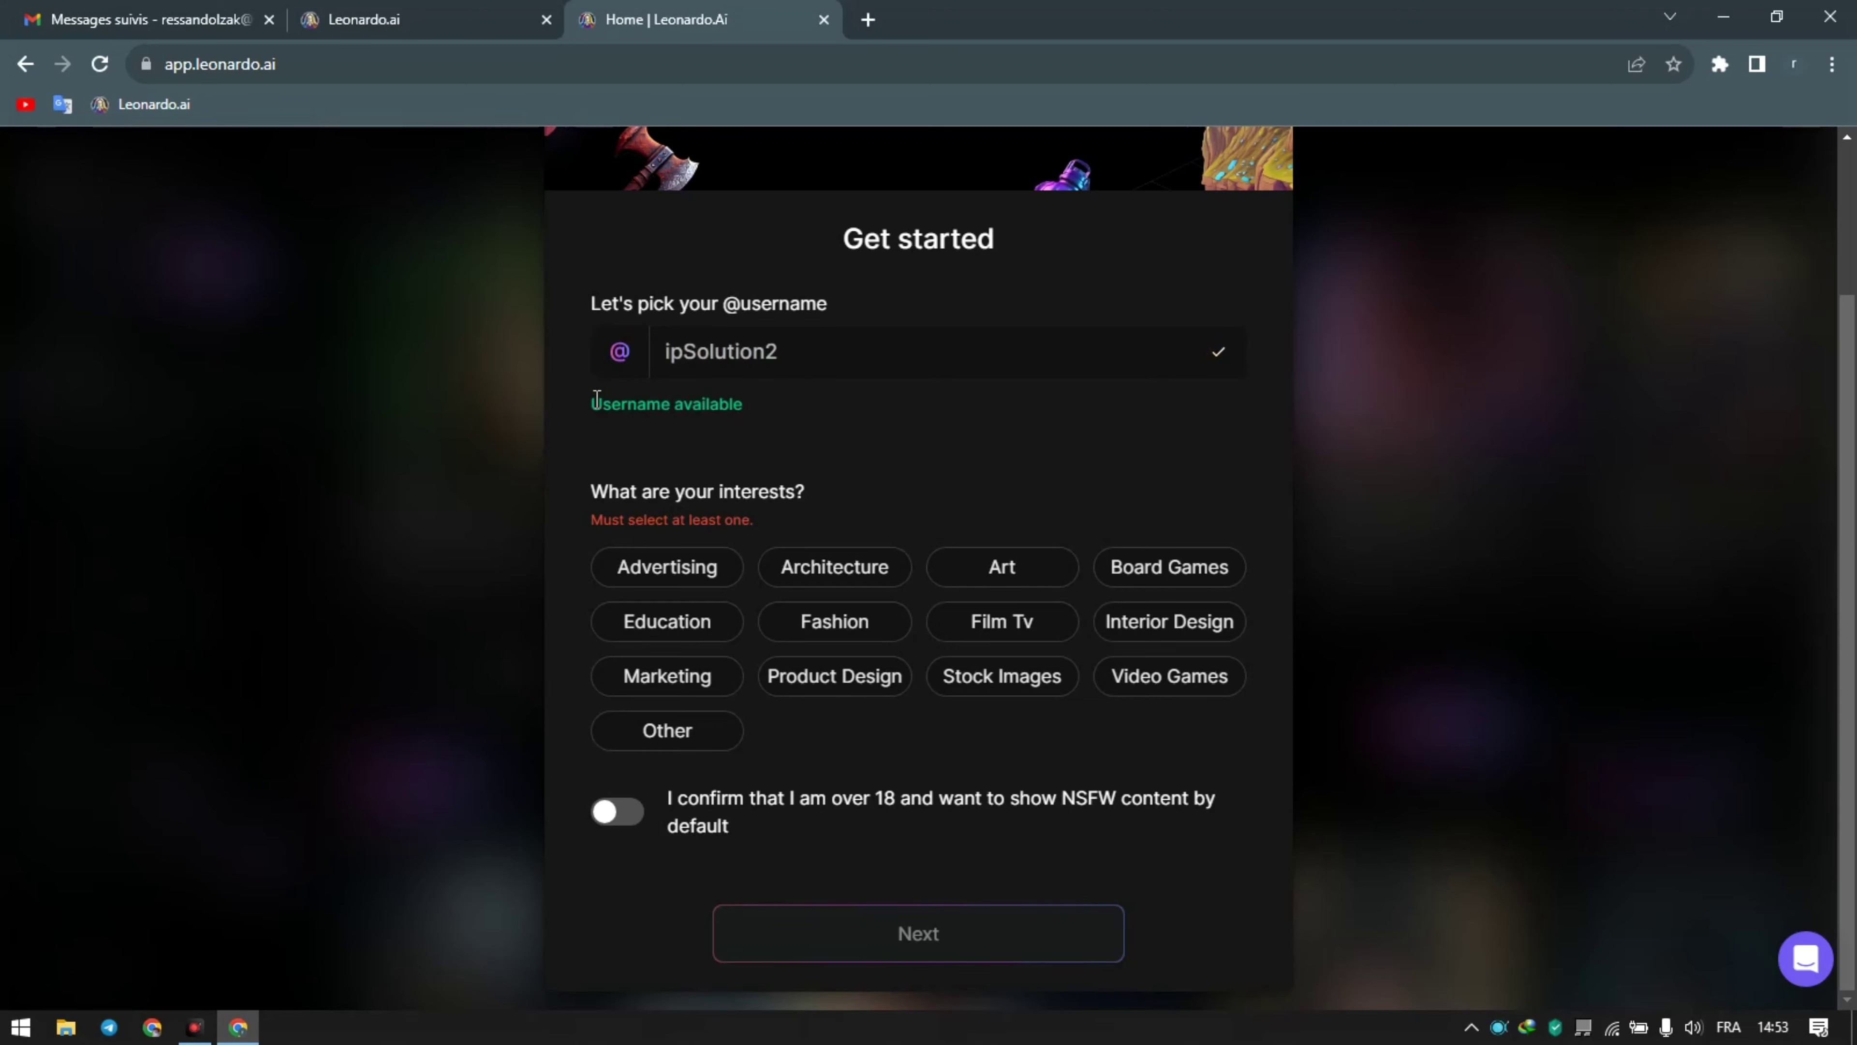
drag(640, 396, 746, 401)
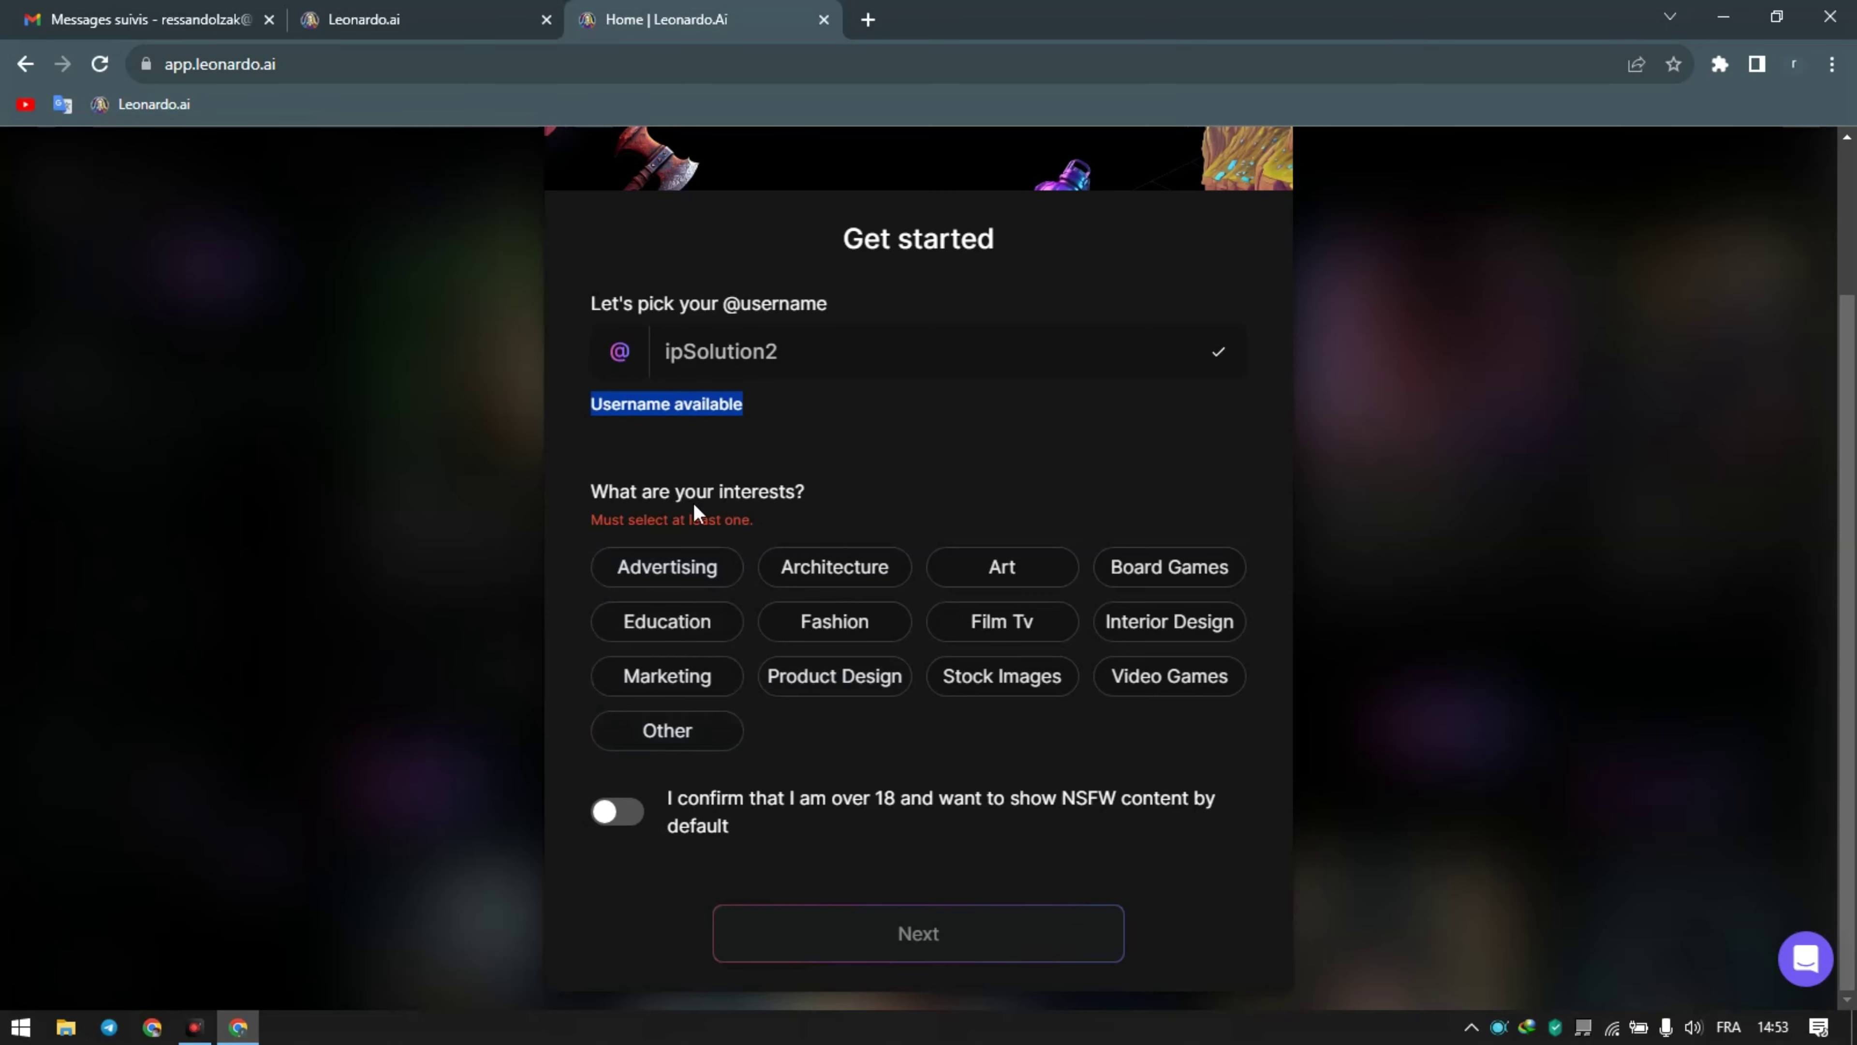
Step: Choose Education as the interest, turn on NSFW content by default, and continue
click(698, 630)
click(614, 818)
mouse_move(667, 812)
mouse_down()
mouse_move(929, 813)
mouse_move(882, 808)
mouse_up()
click(914, 934)
Step: Pick Enthusiast as your role, finish the welcome tour, and dismiss the SDXL announcement
click(787, 567)
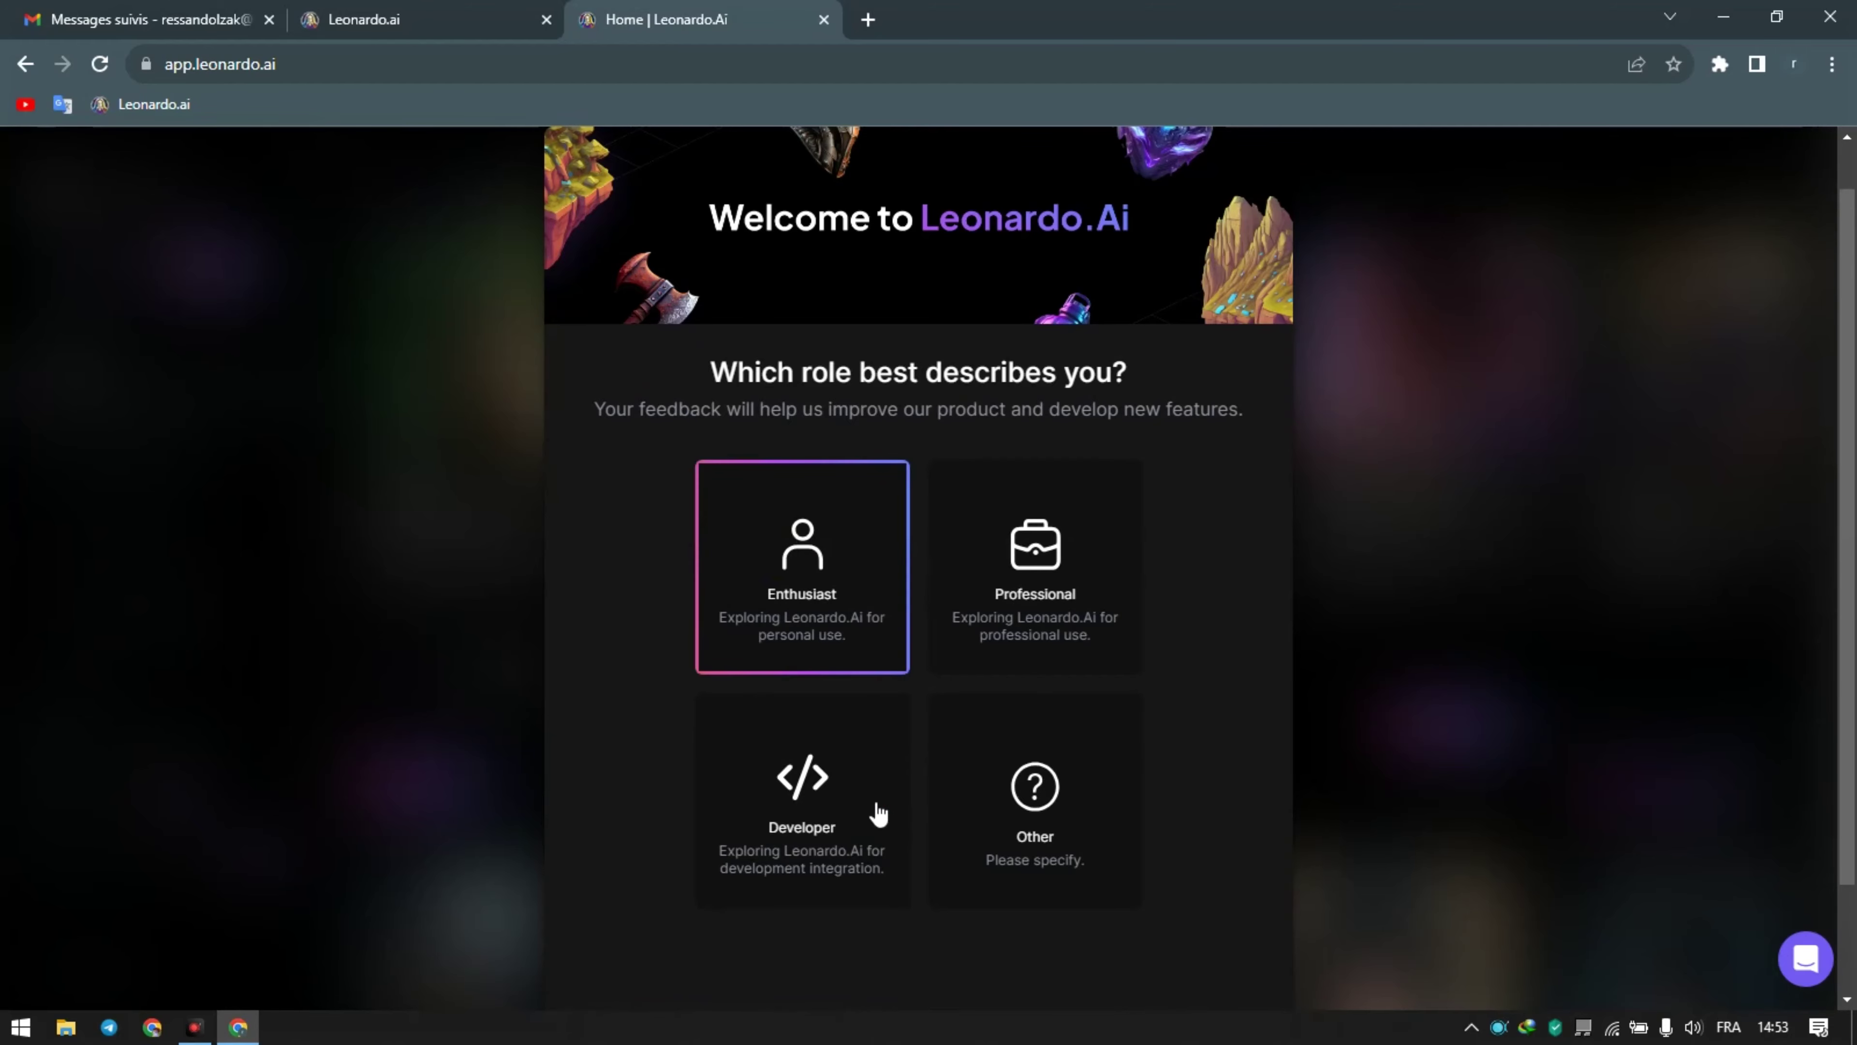
click(901, 943)
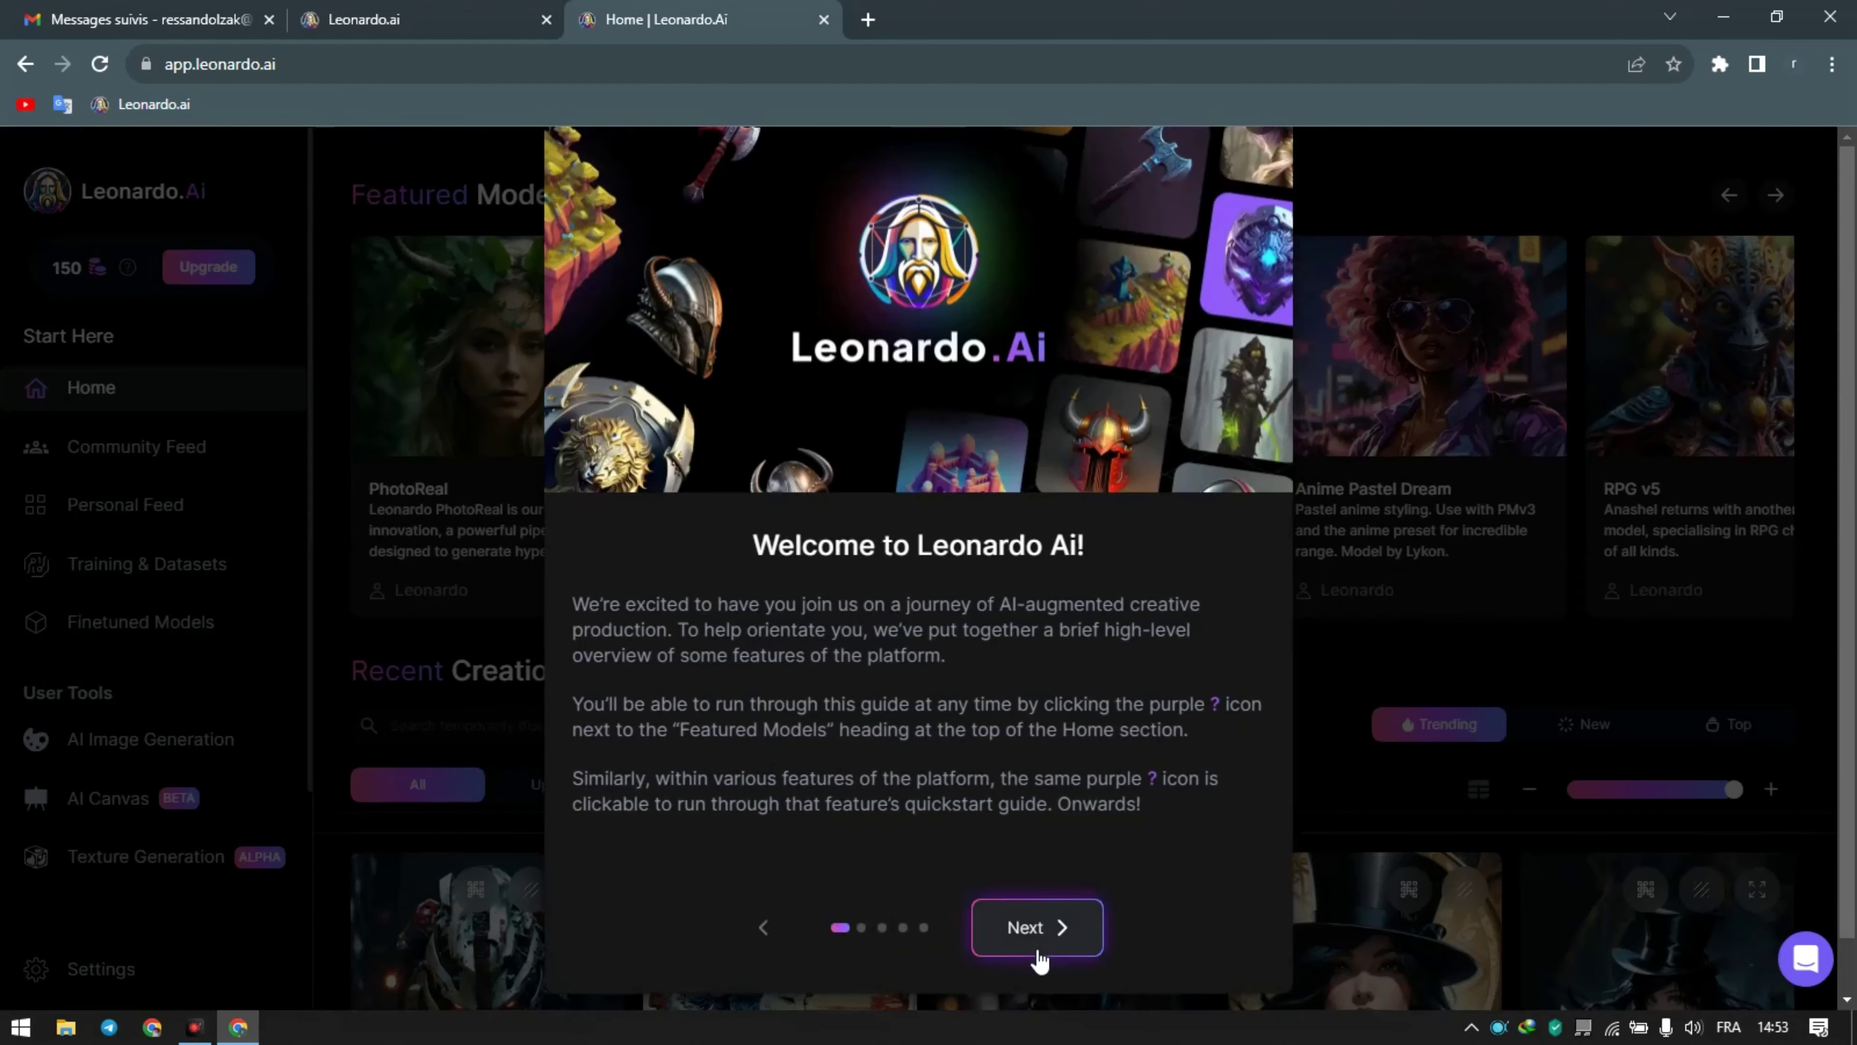
click(1036, 951)
click(1036, 951)
click(1036, 951)
click(1037, 953)
click(1037, 951)
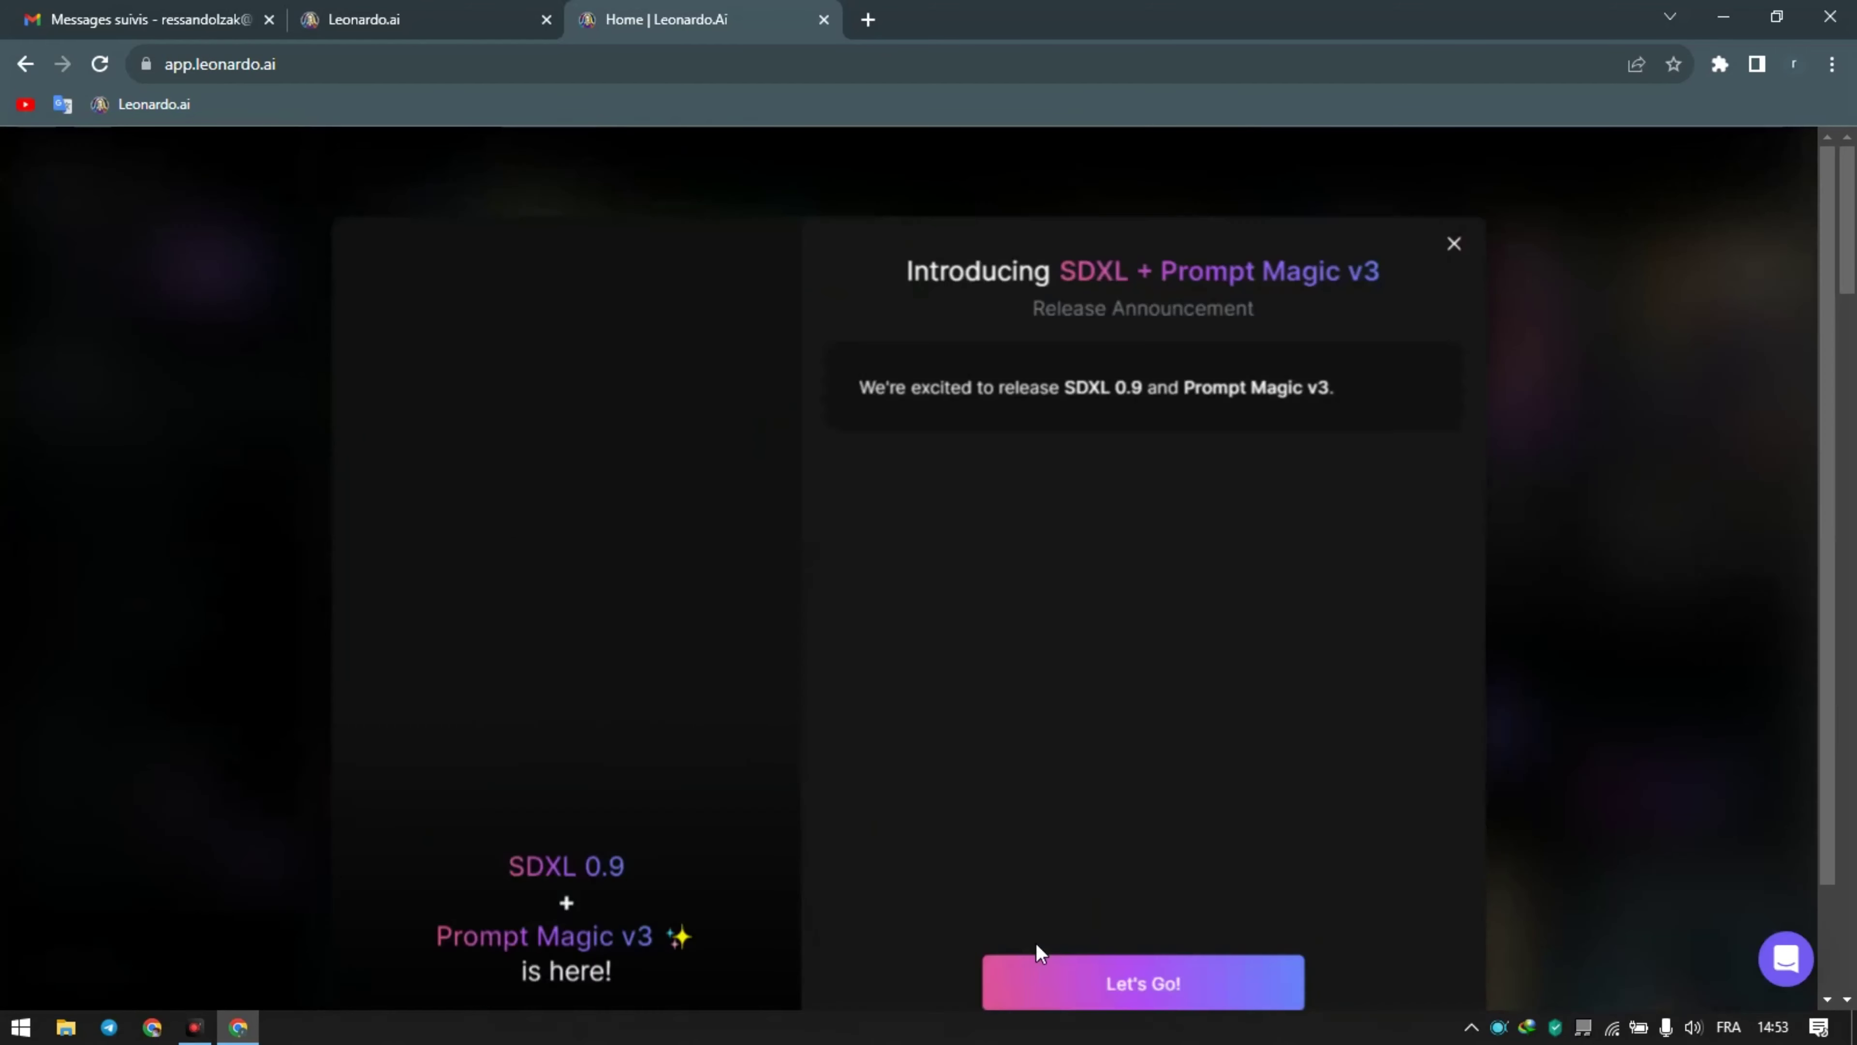
click(1214, 863)
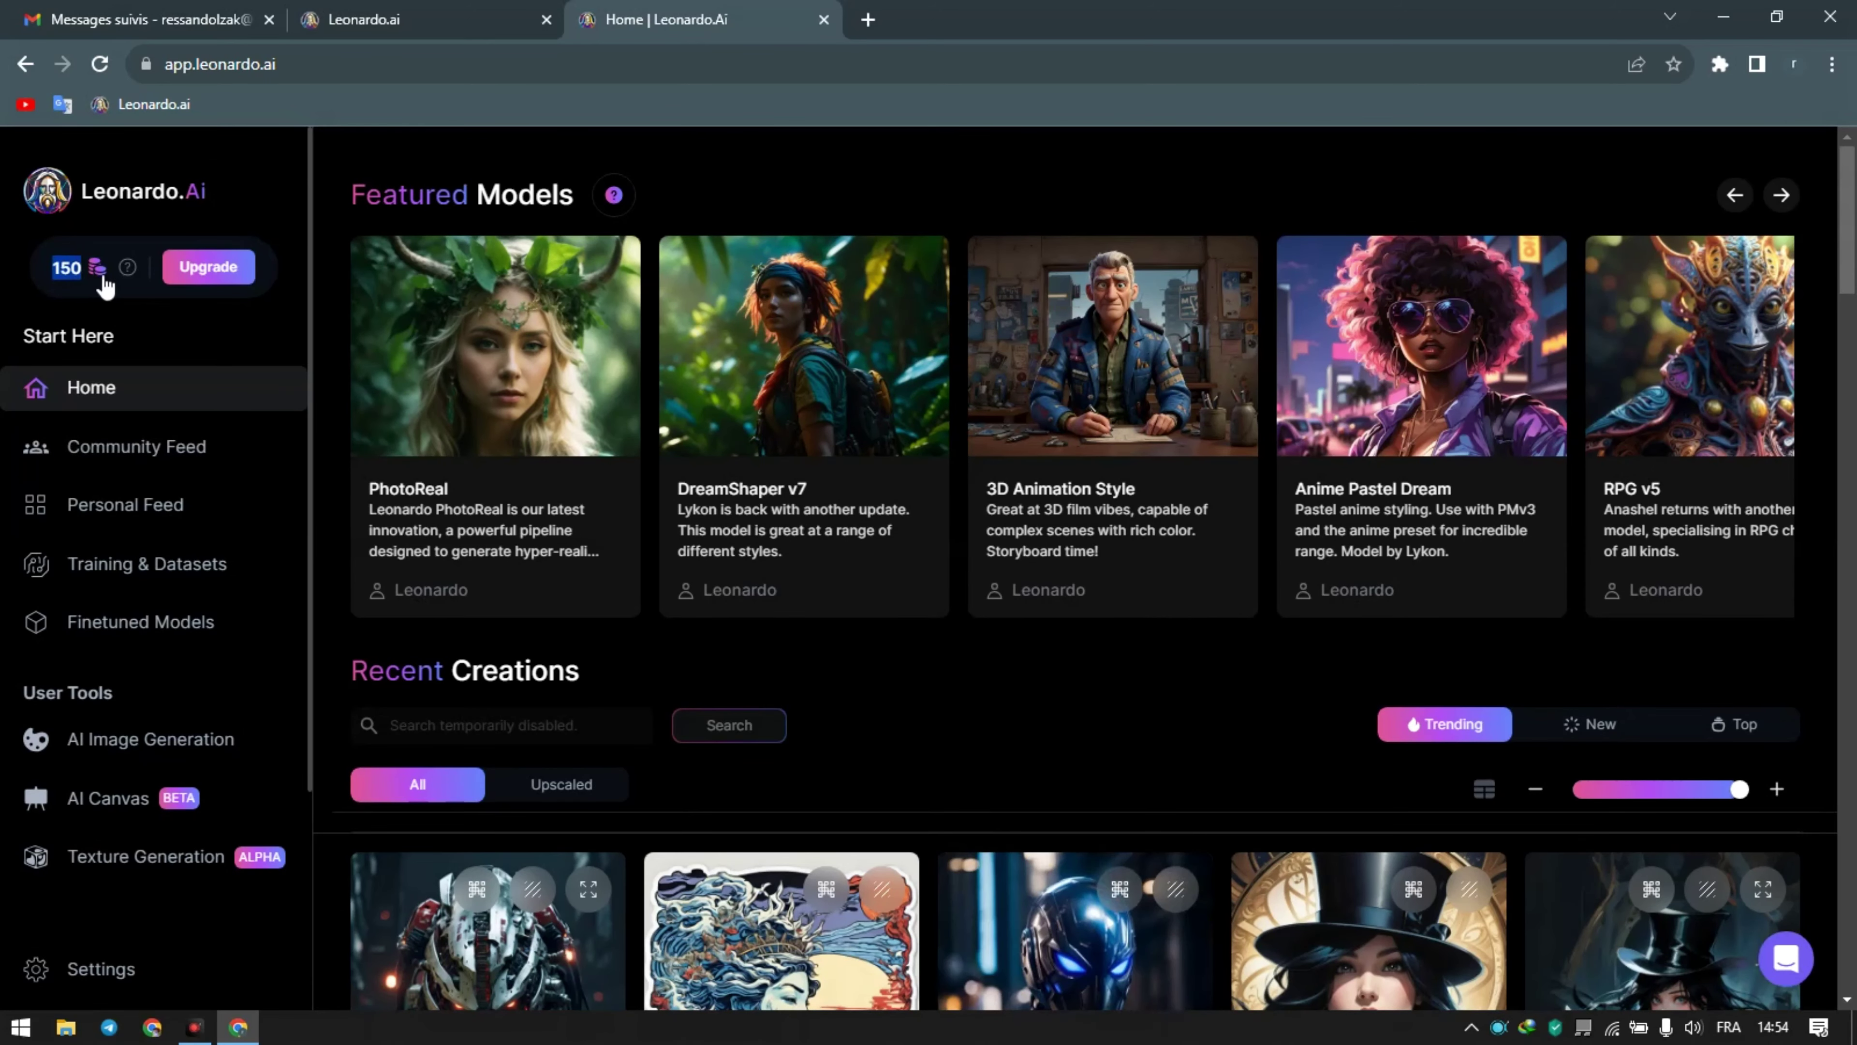
Step: Scroll down past Featured Models and deep into the Recent Creations community gallery
mouse_move(51, 268)
mouse_down()
mouse_move(81, 280)
mouse_move(8, 272)
mouse_up()
scroll(9, 273, down, 3)
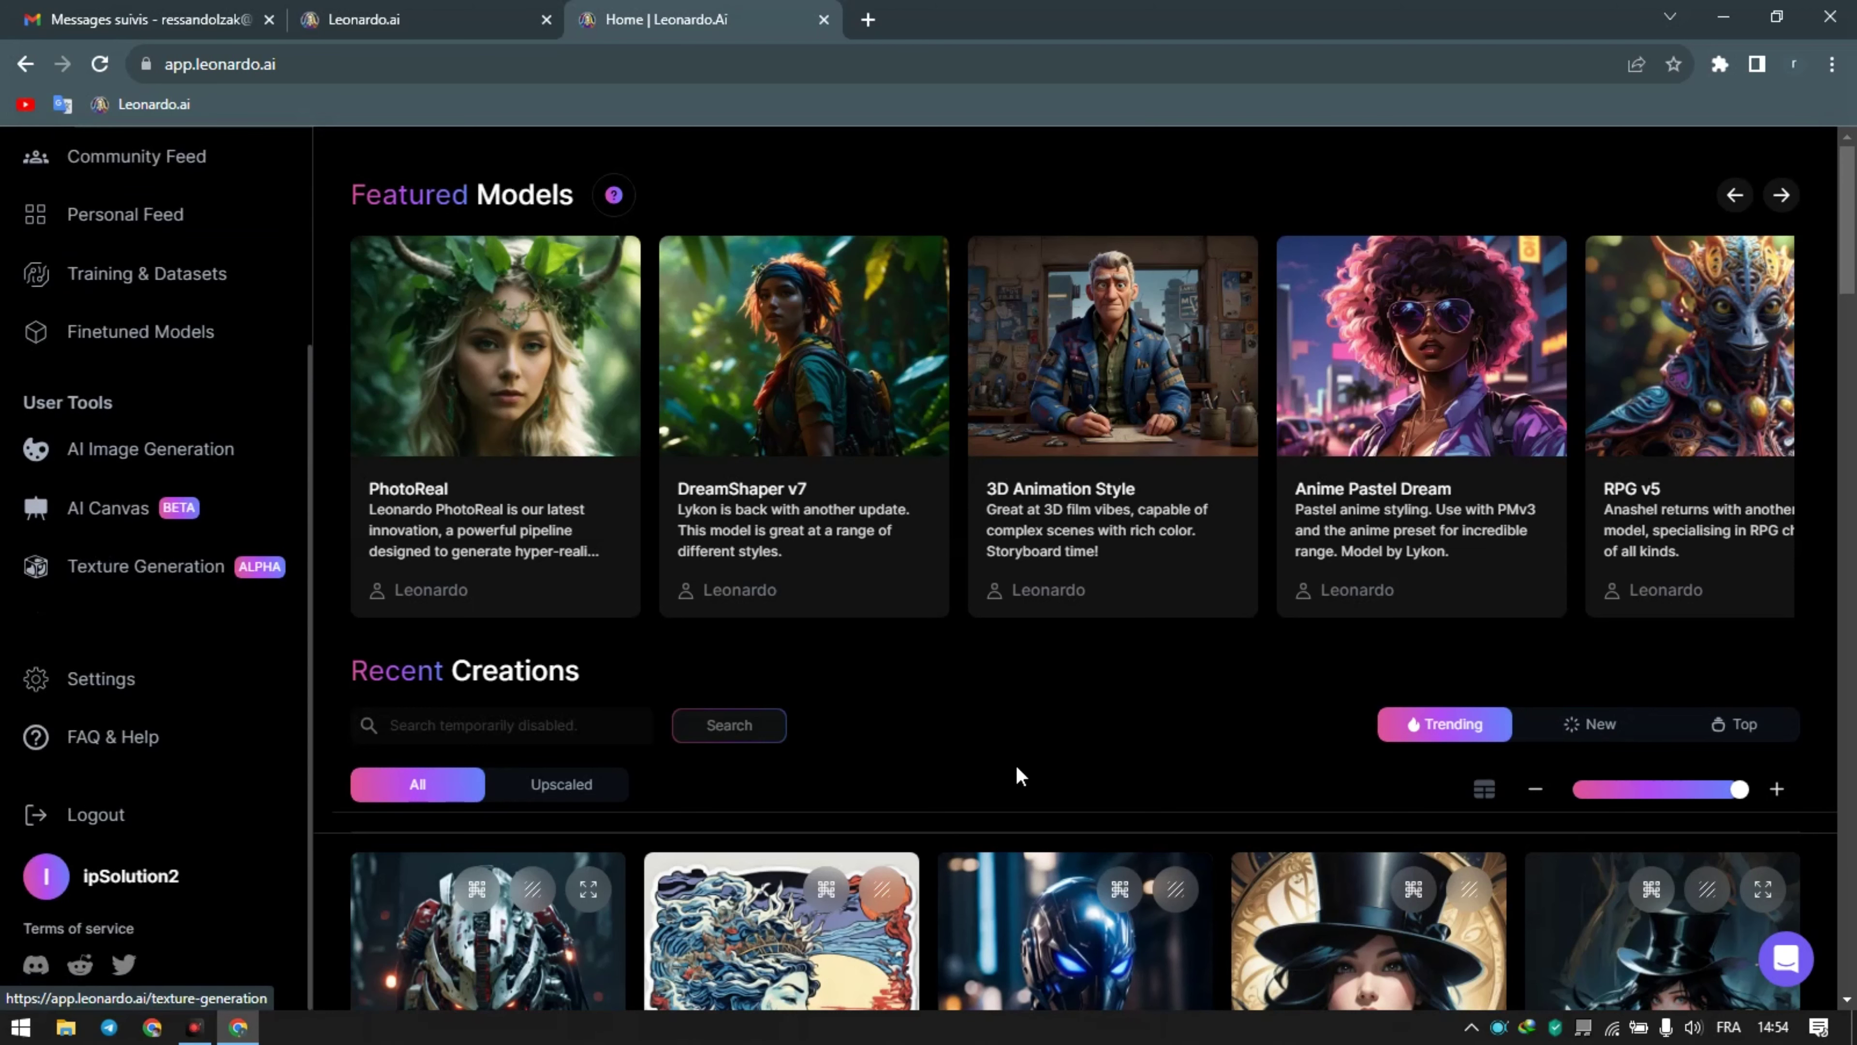
scroll(208, 521, up, 3)
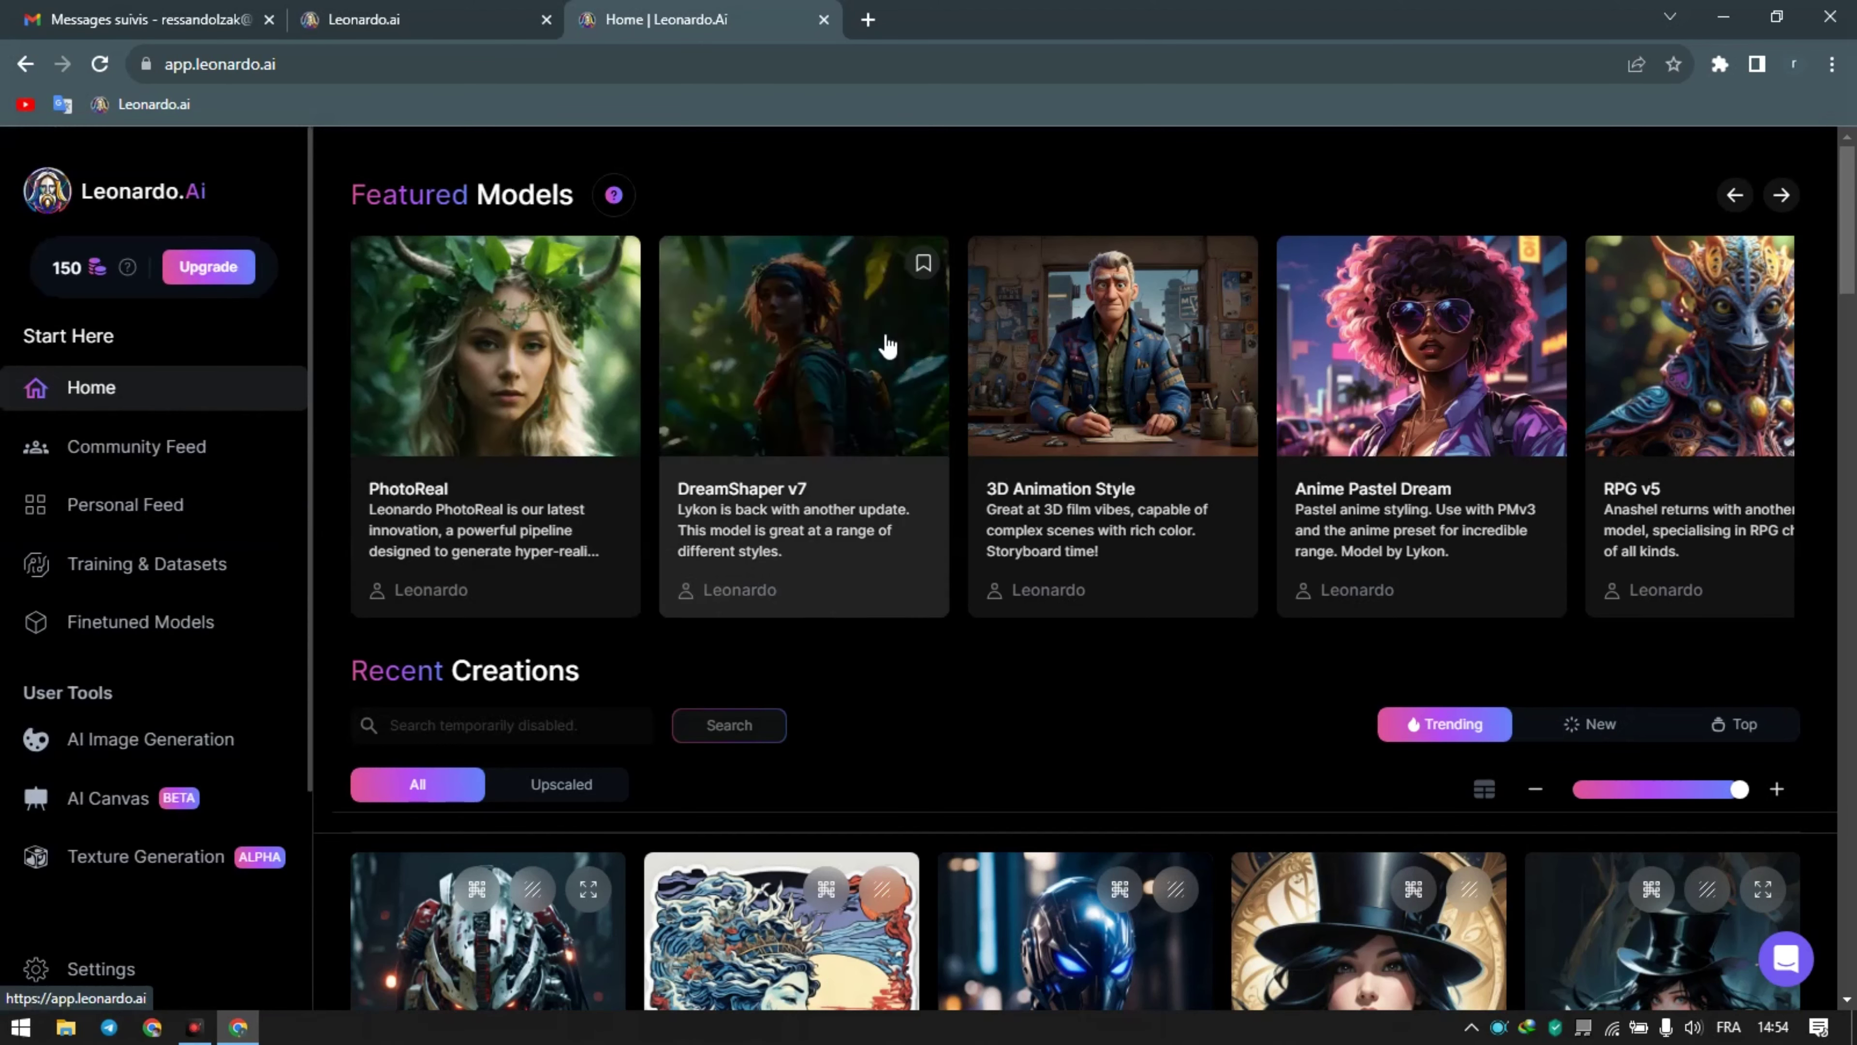
scroll(1163, 695, down, 3)
scroll(1163, 695, down, 4)
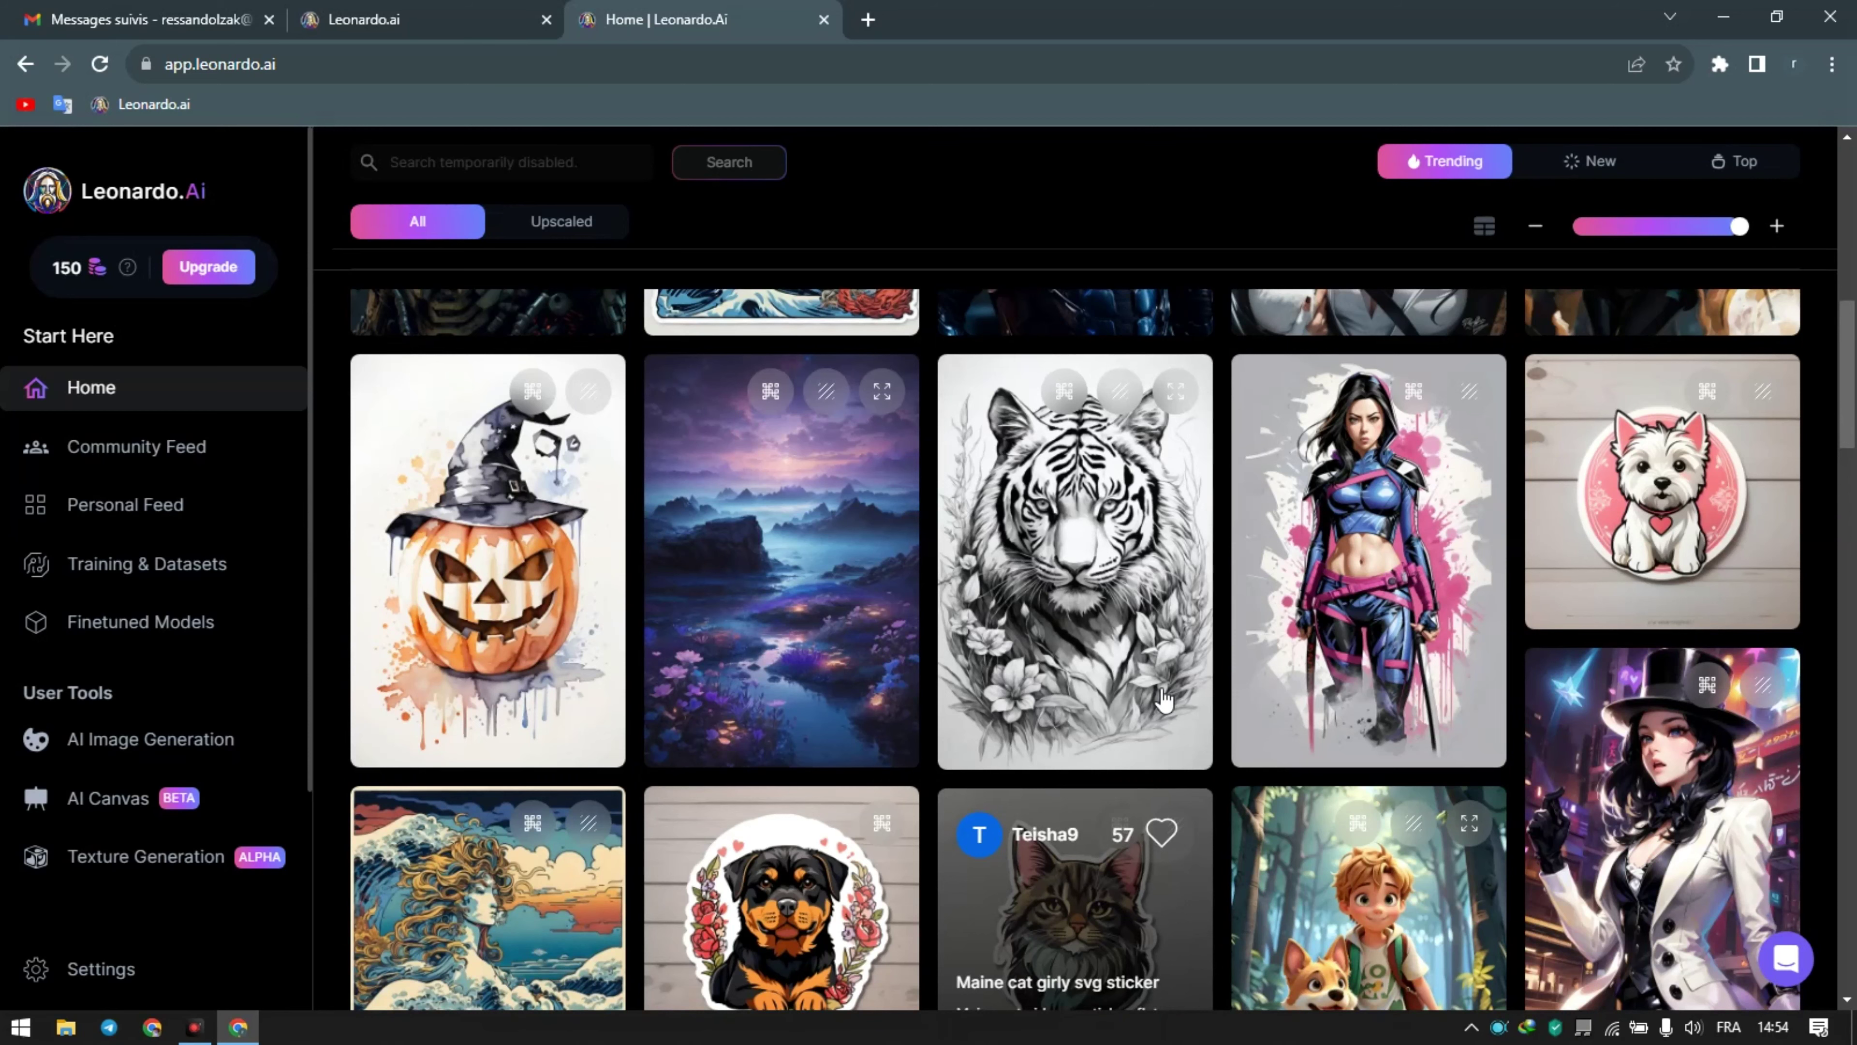
scroll(1163, 699, down, 4)
scroll(1163, 699, down, 4)
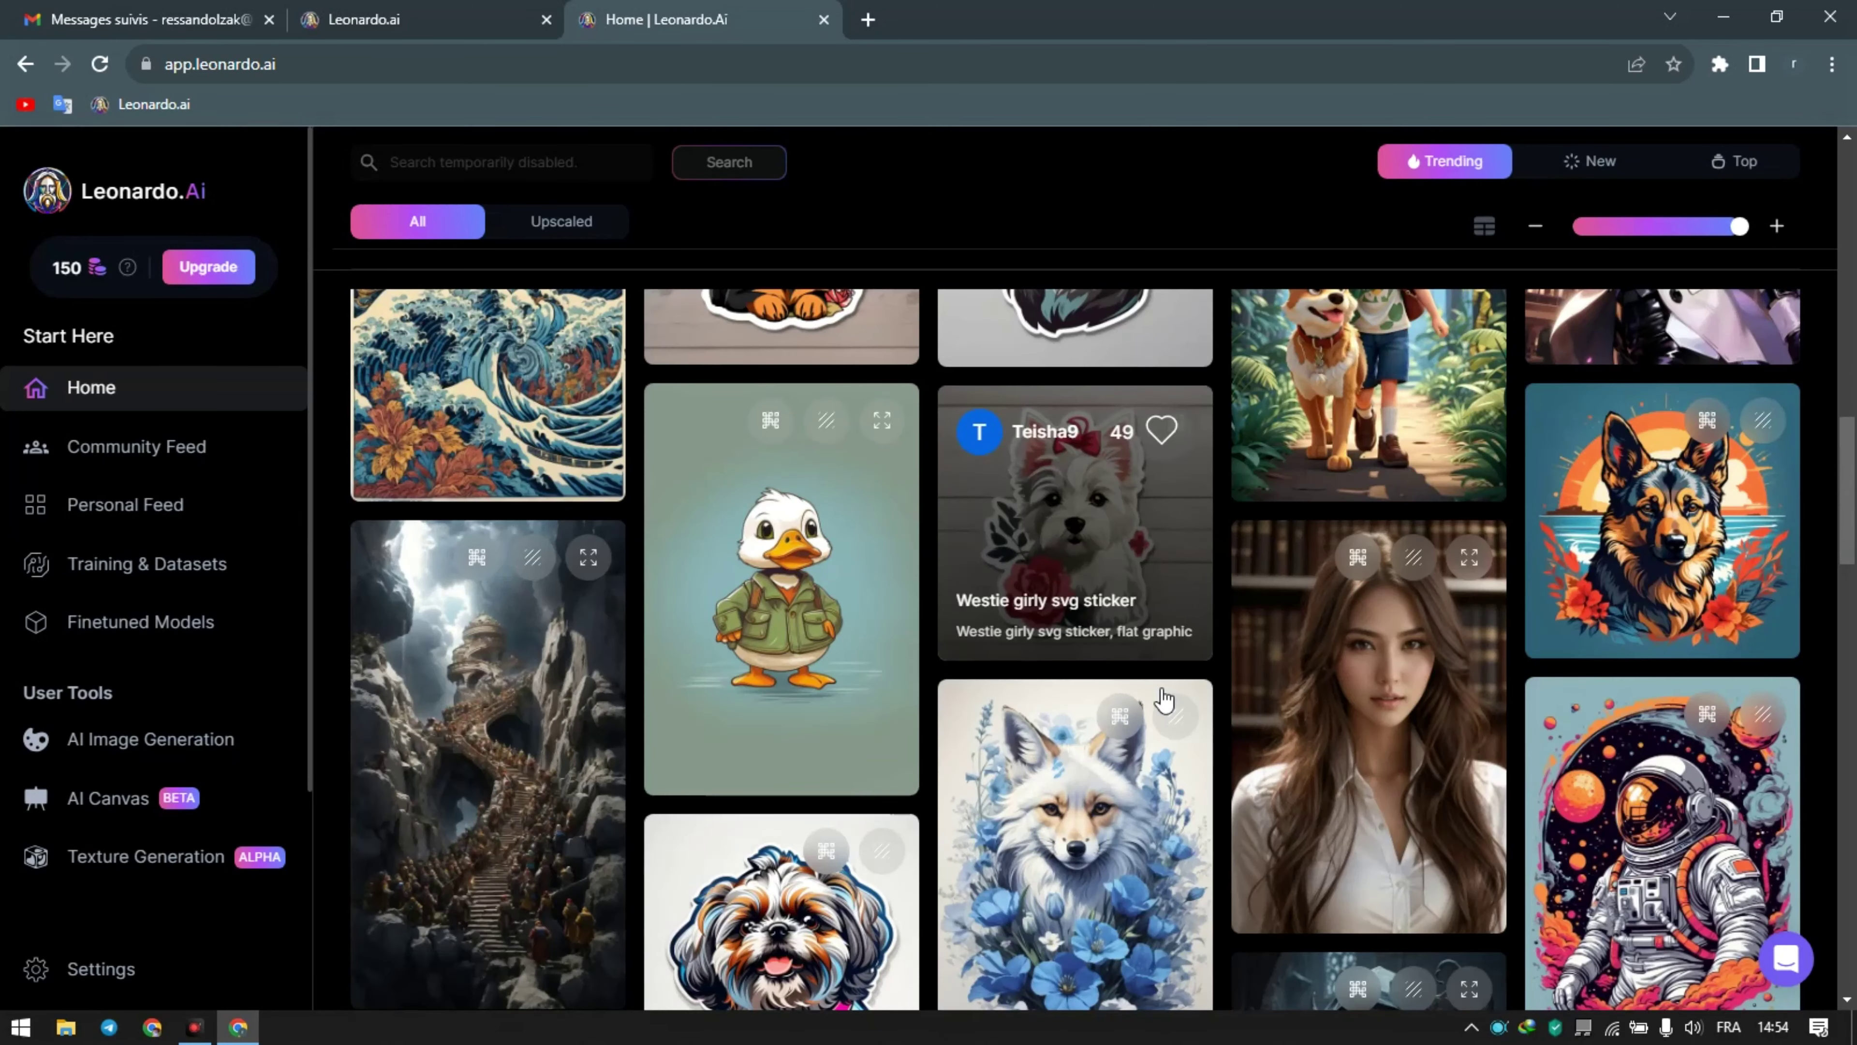
scroll(1163, 699, down, 6)
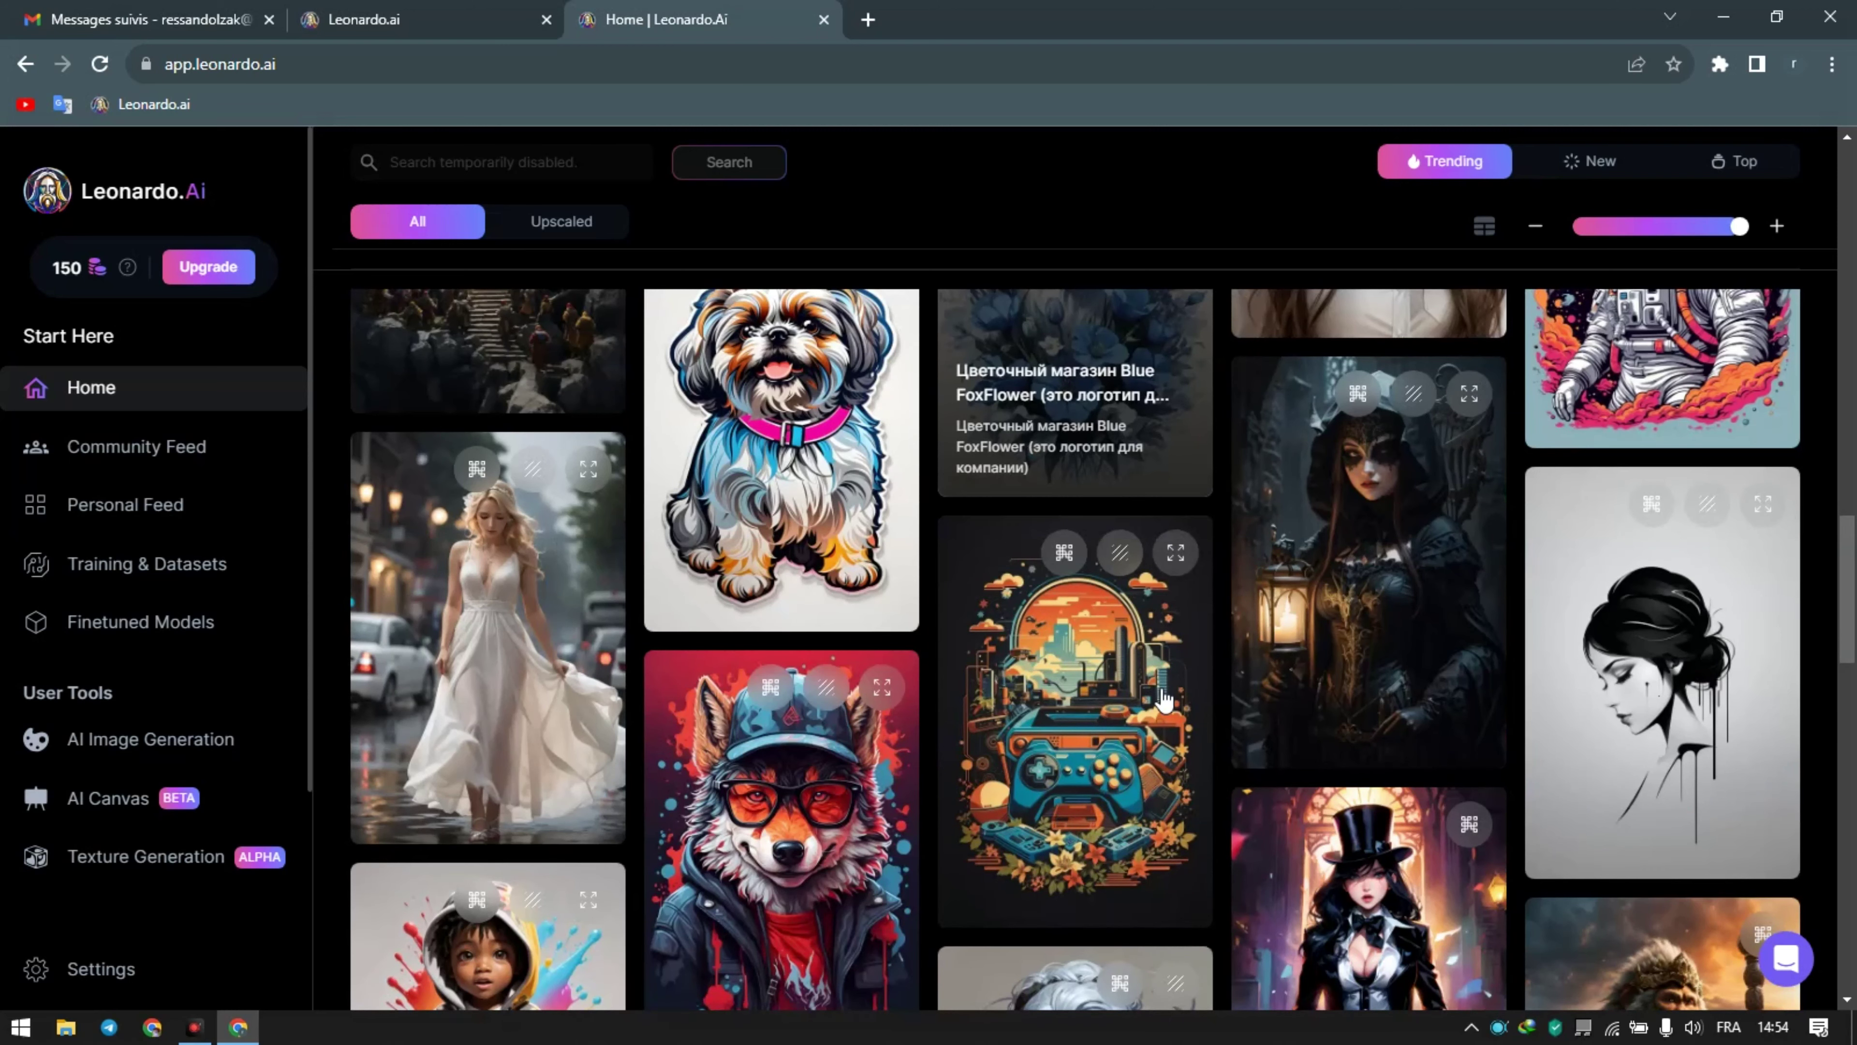
scroll(1163, 699, down, 8)
scroll(1163, 698, down, 3)
scroll(1163, 699, down, 1)
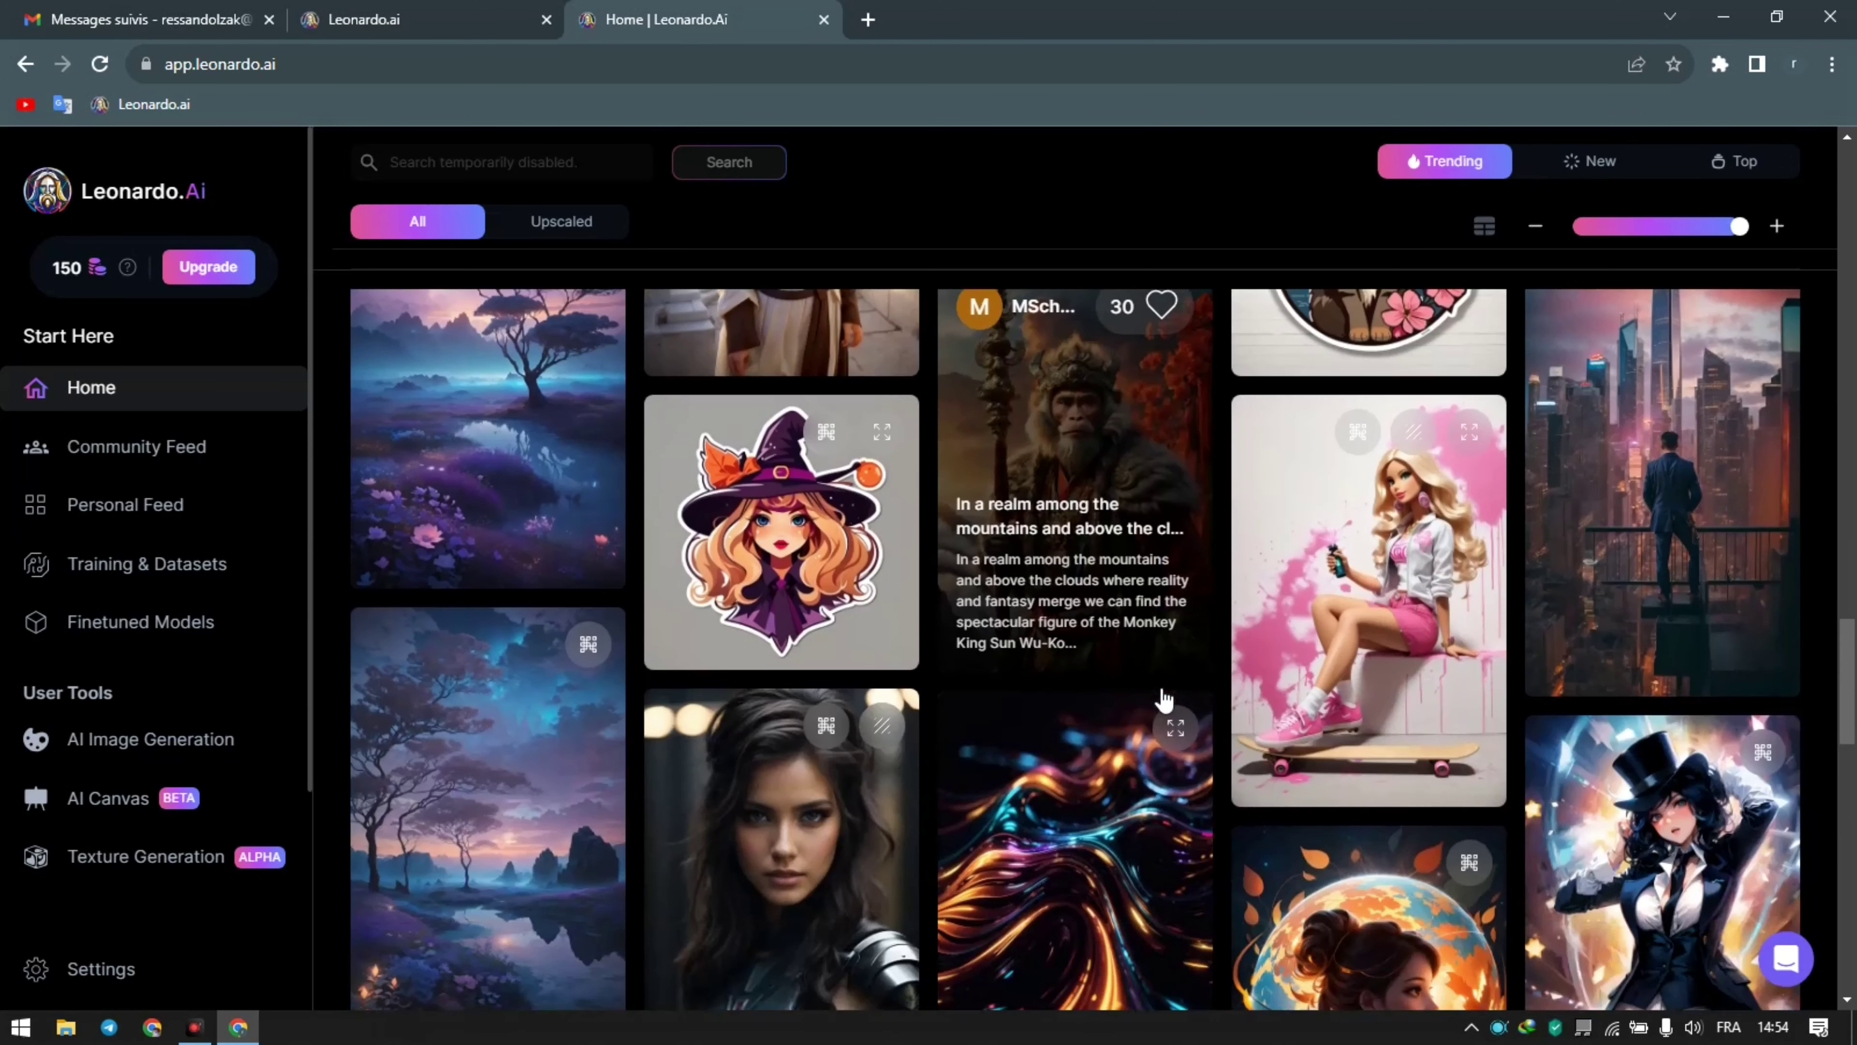
scroll(1162, 699, down, 1)
scroll(1163, 699, down, 3)
scroll(1163, 699, down, 1)
scroll(1162, 699, down, 1)
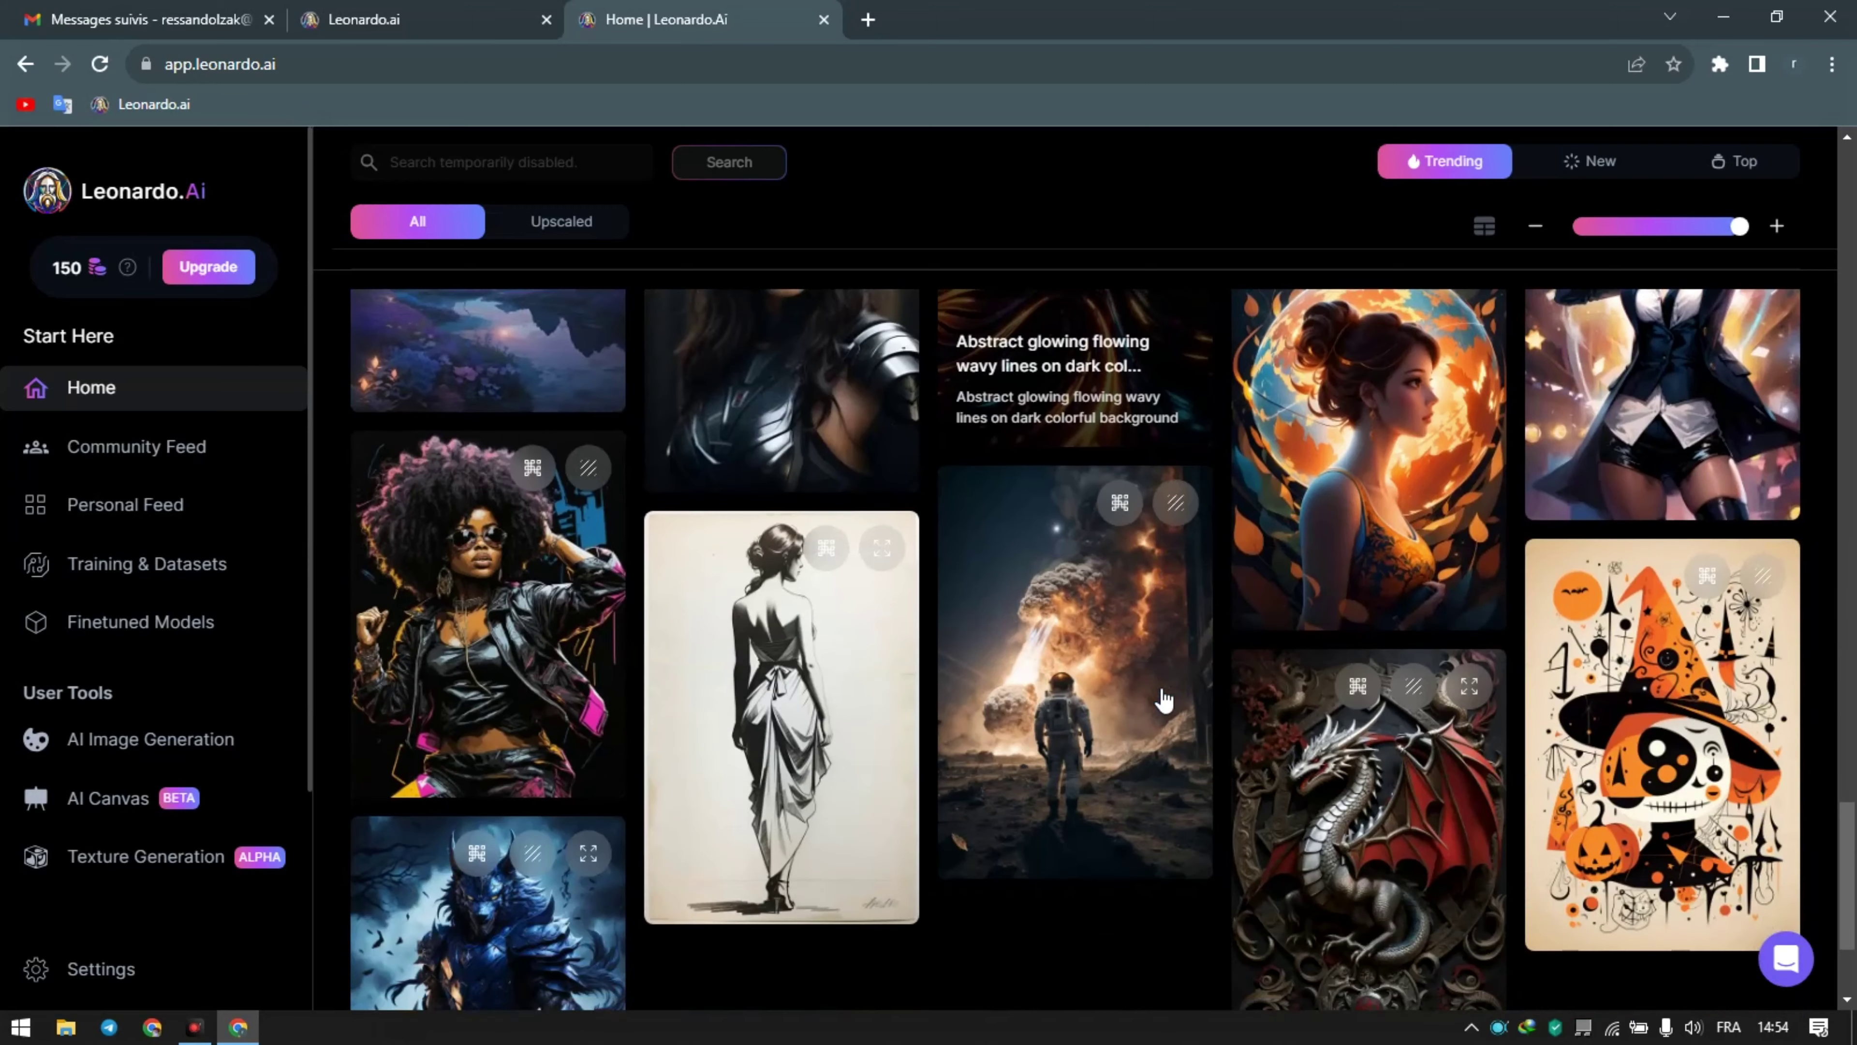
scroll(1163, 699, down, 1)
scroll(1163, 699, down, 3)
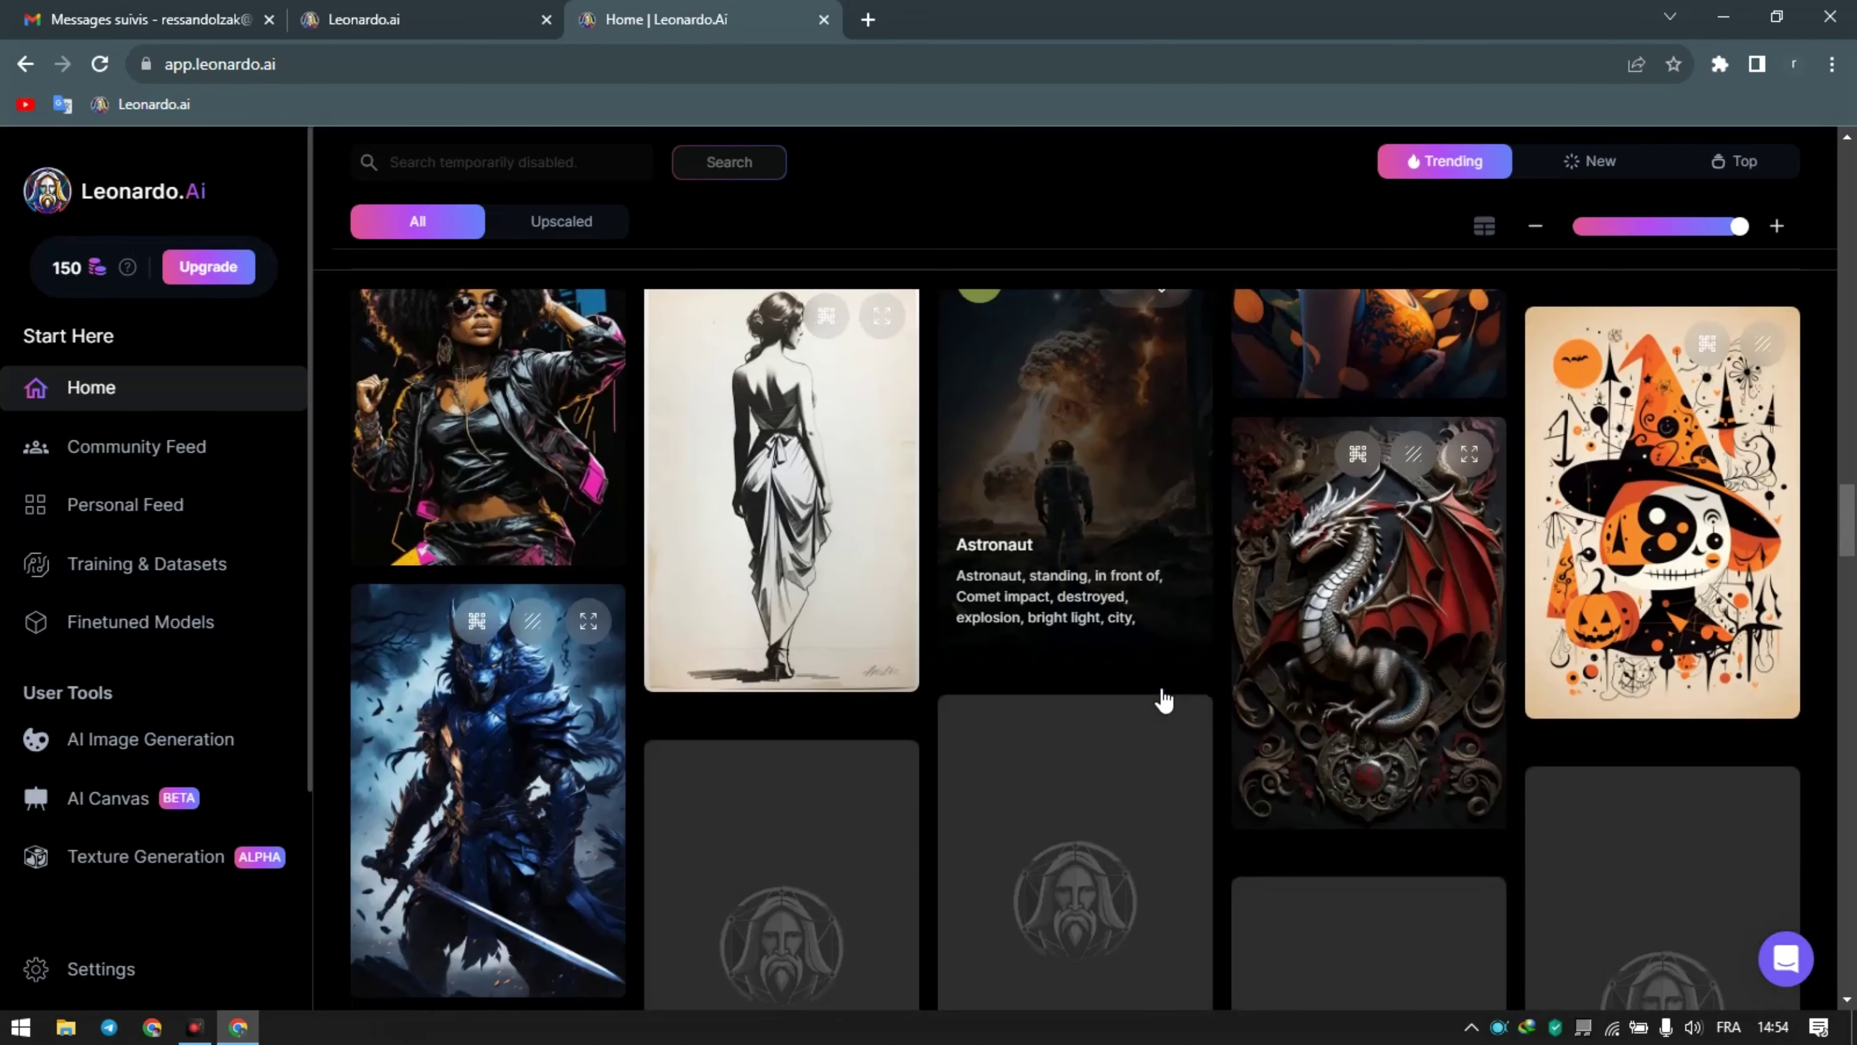
scroll(1163, 699, down, 3)
scroll(1162, 699, down, 2)
scroll(1163, 699, down, 2)
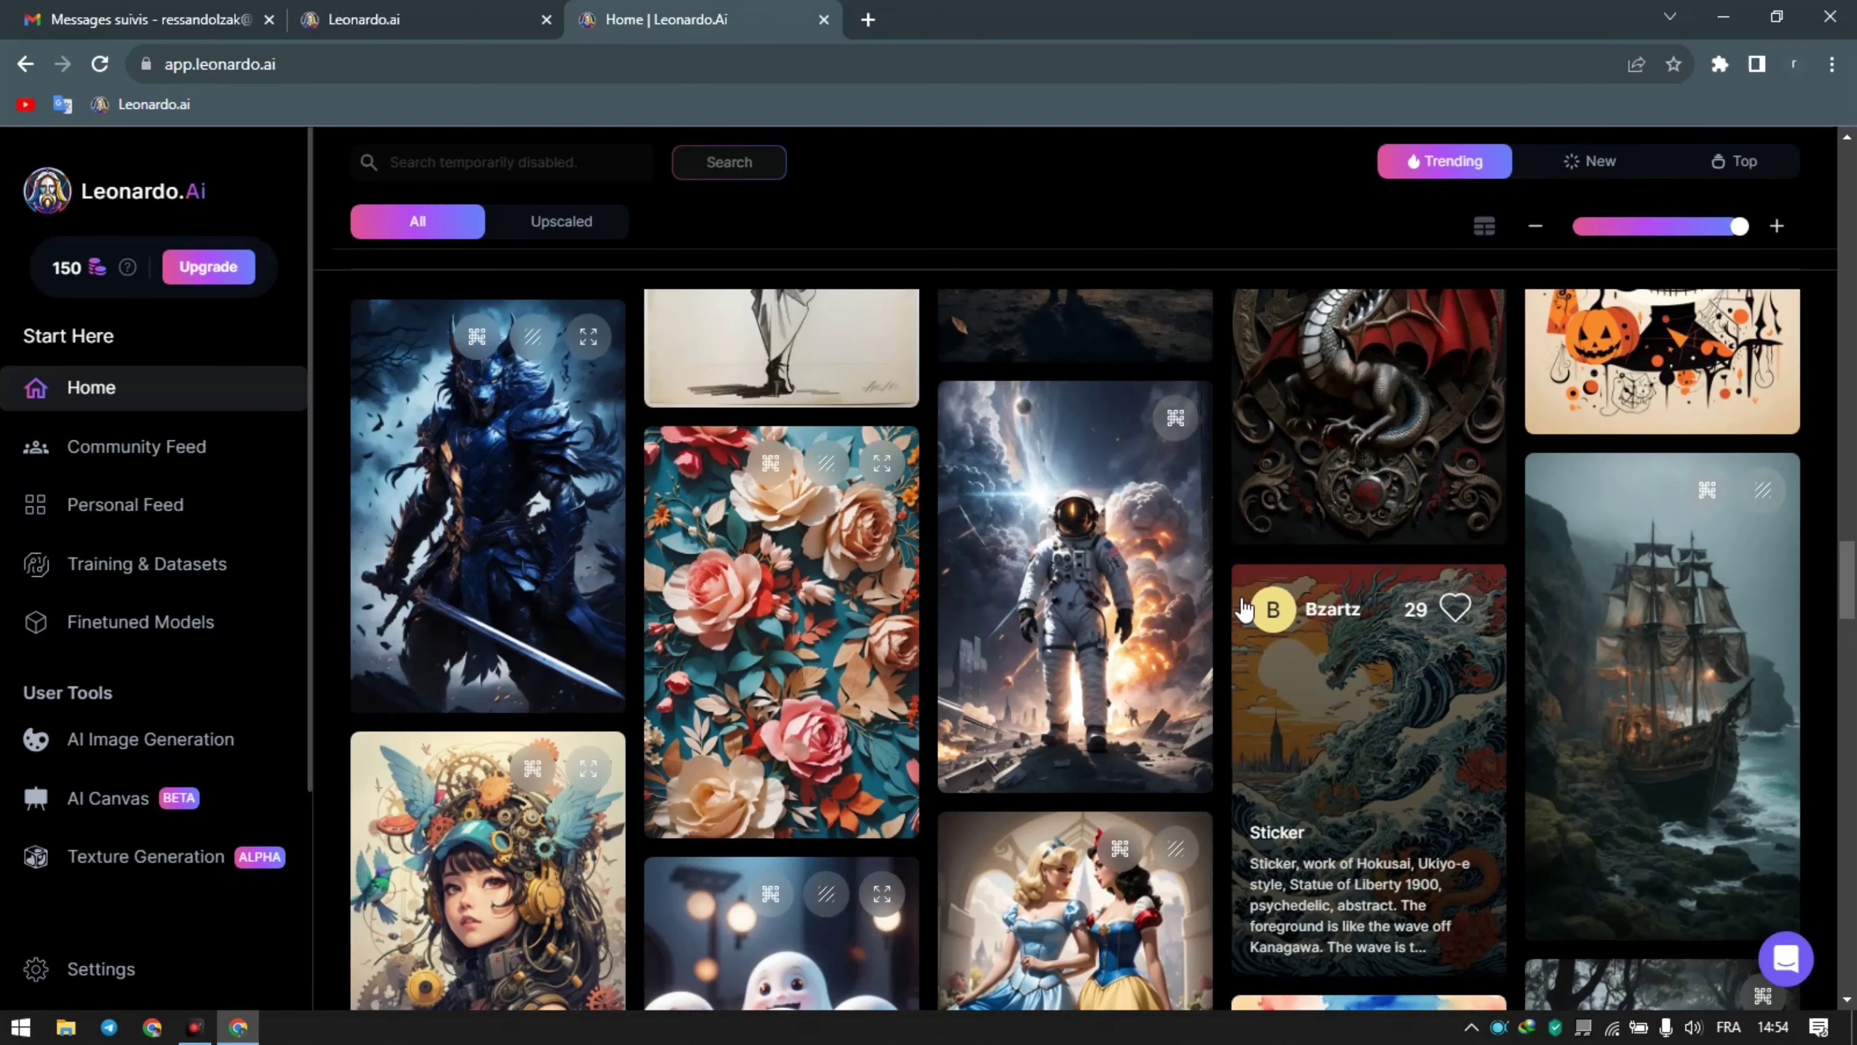
scroll(1243, 608, down, 5)
scroll(1243, 609, down, 5)
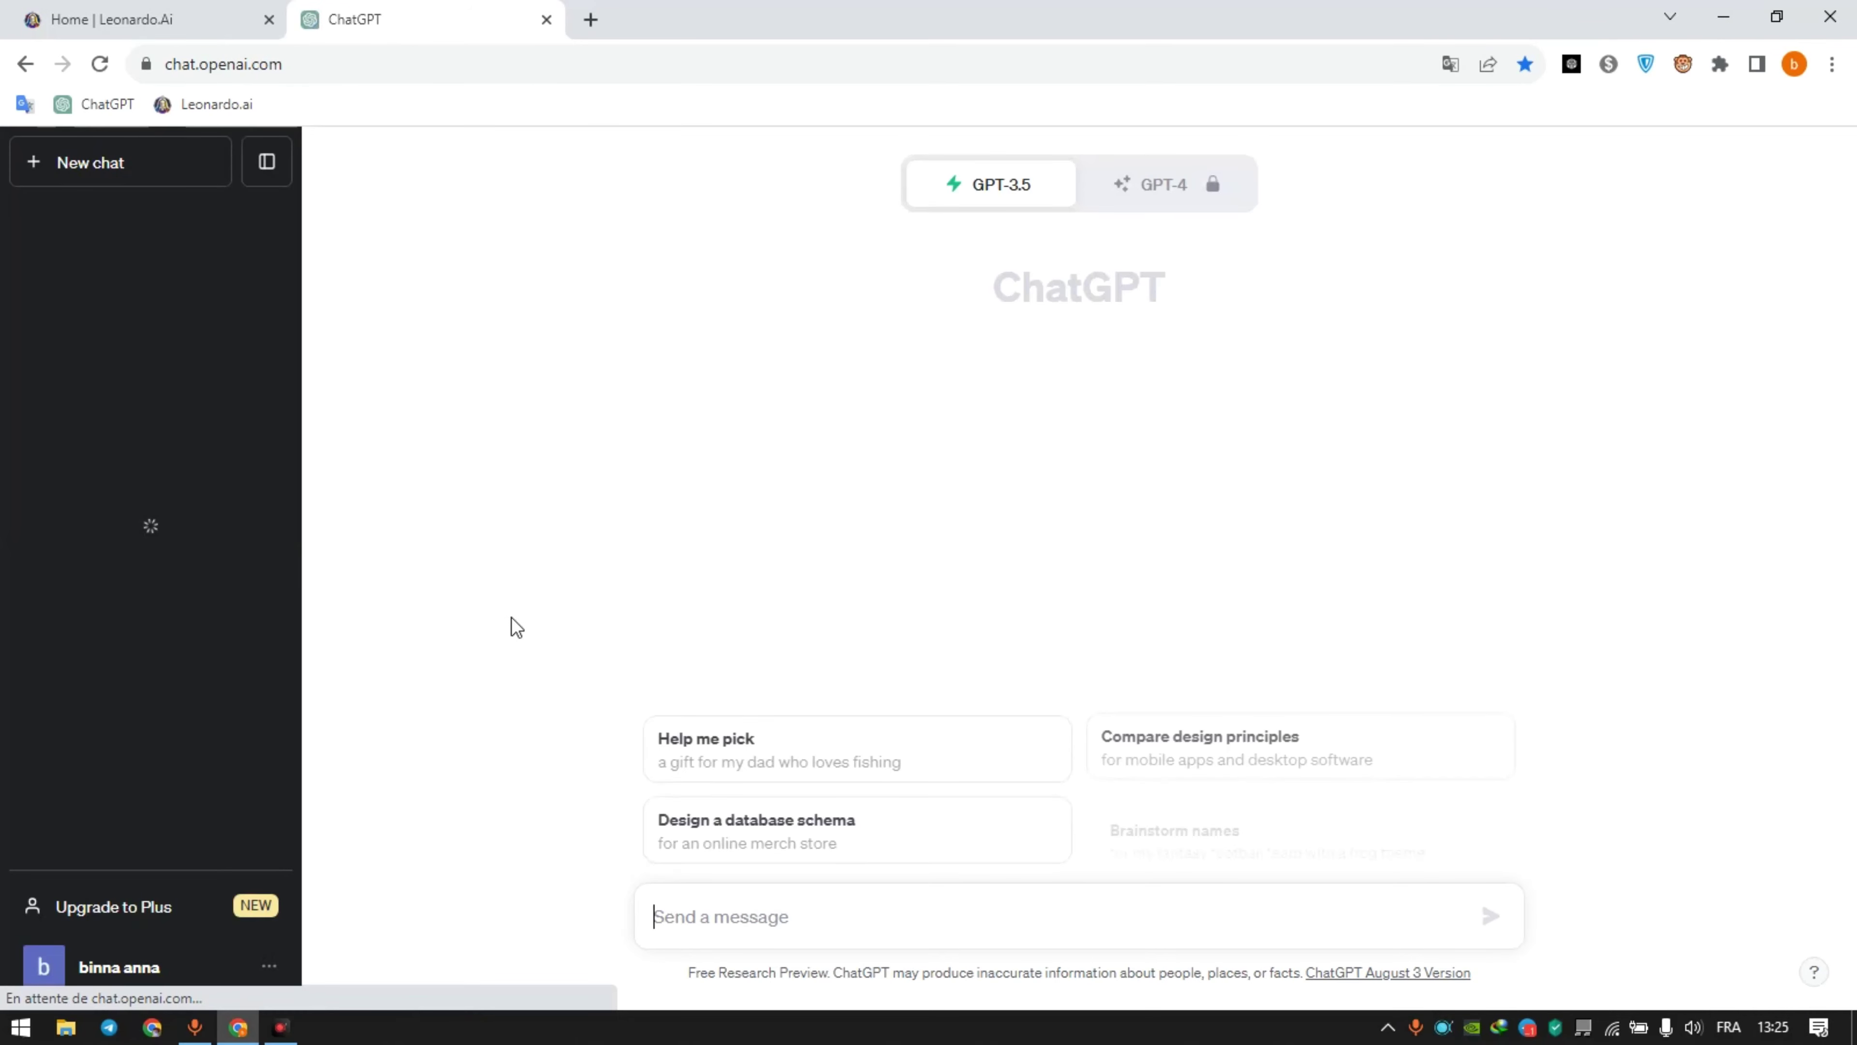
Step: Send ChatGPT a 'hello' message
click(763, 911)
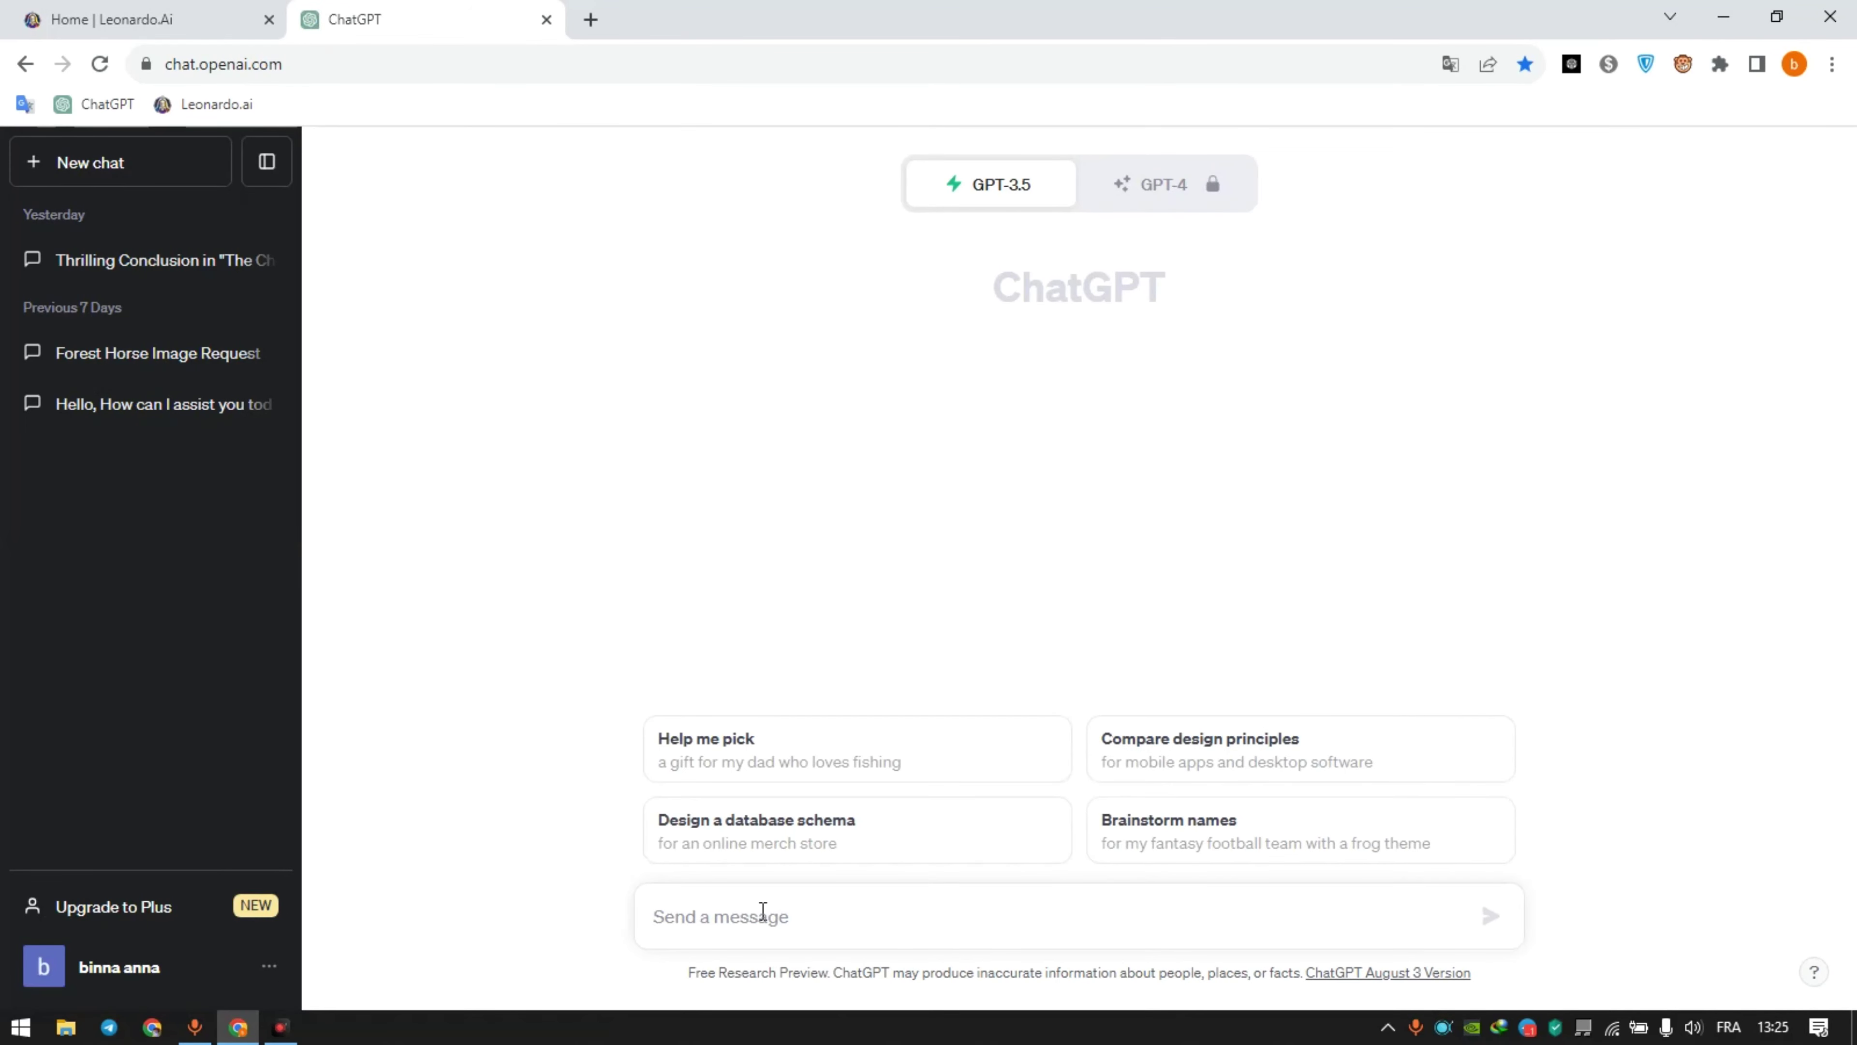
text(hello)
key(Return)
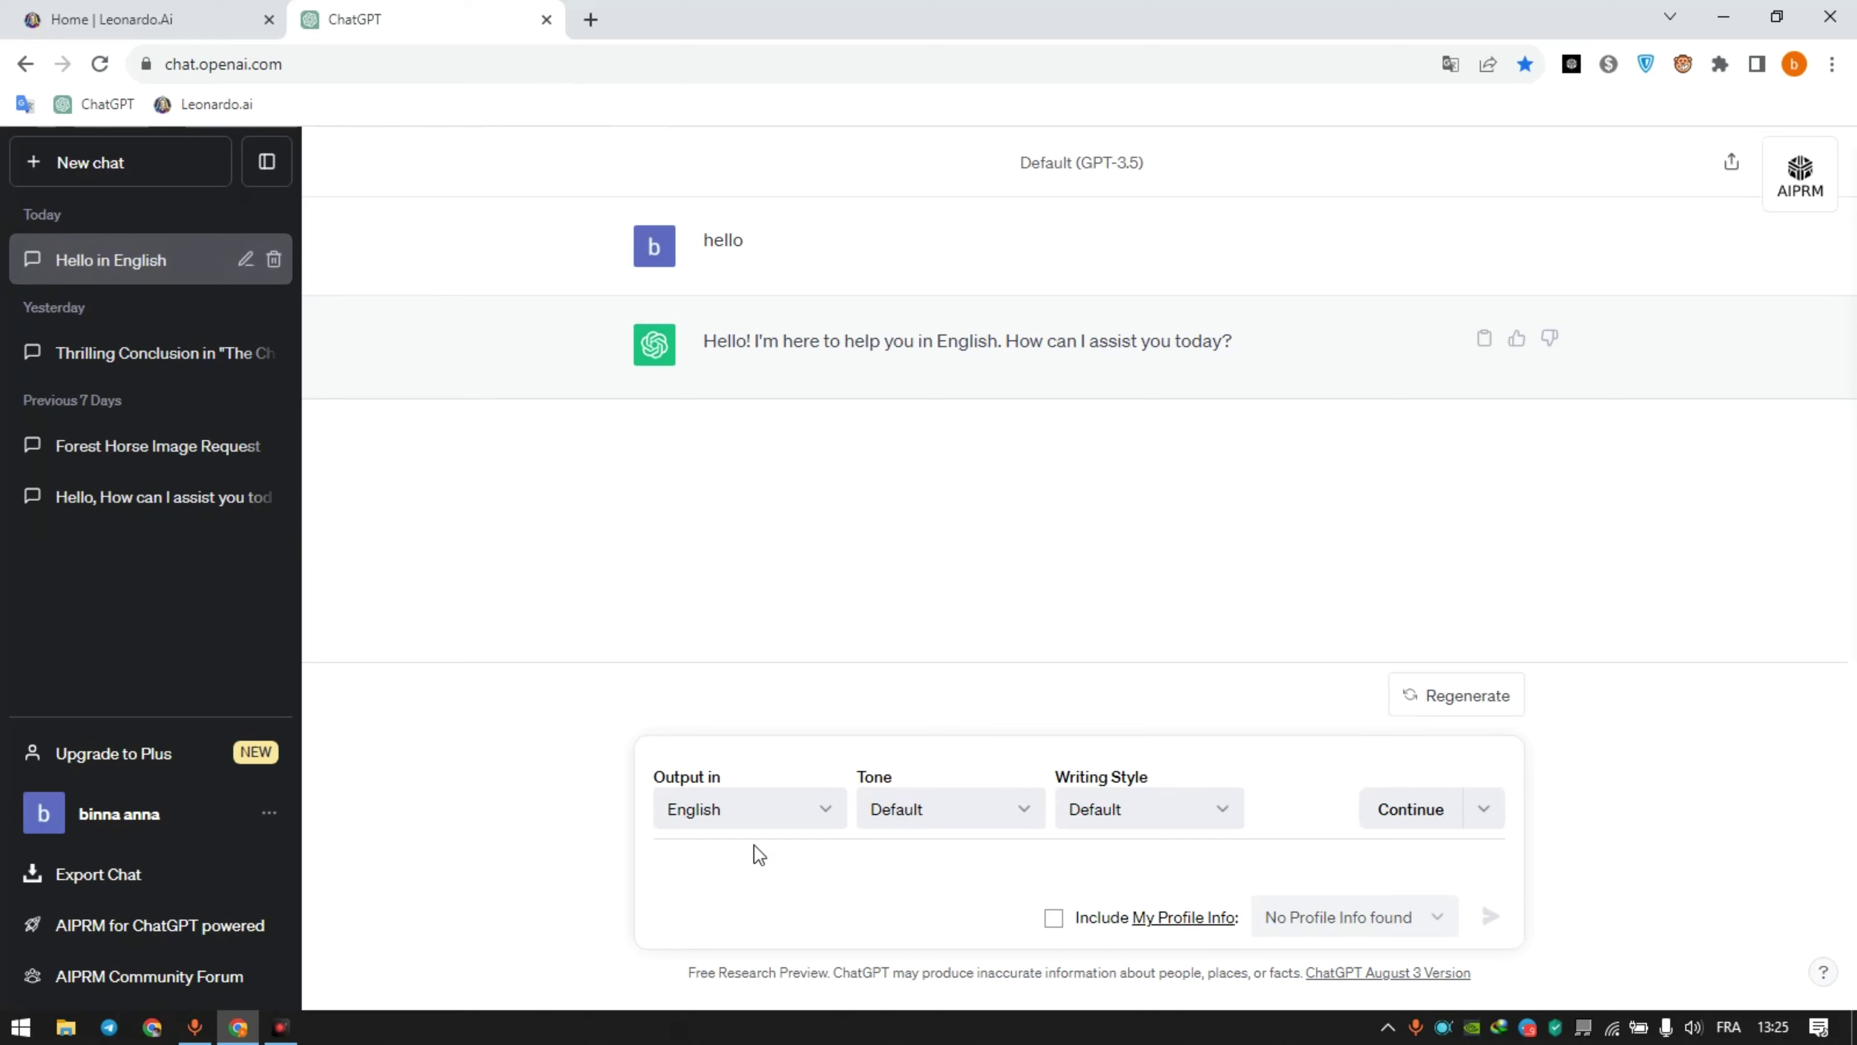
Step: Ask in French for a nature image prompt, correcting 'générer', and copy the forest prompt
text(je ve)
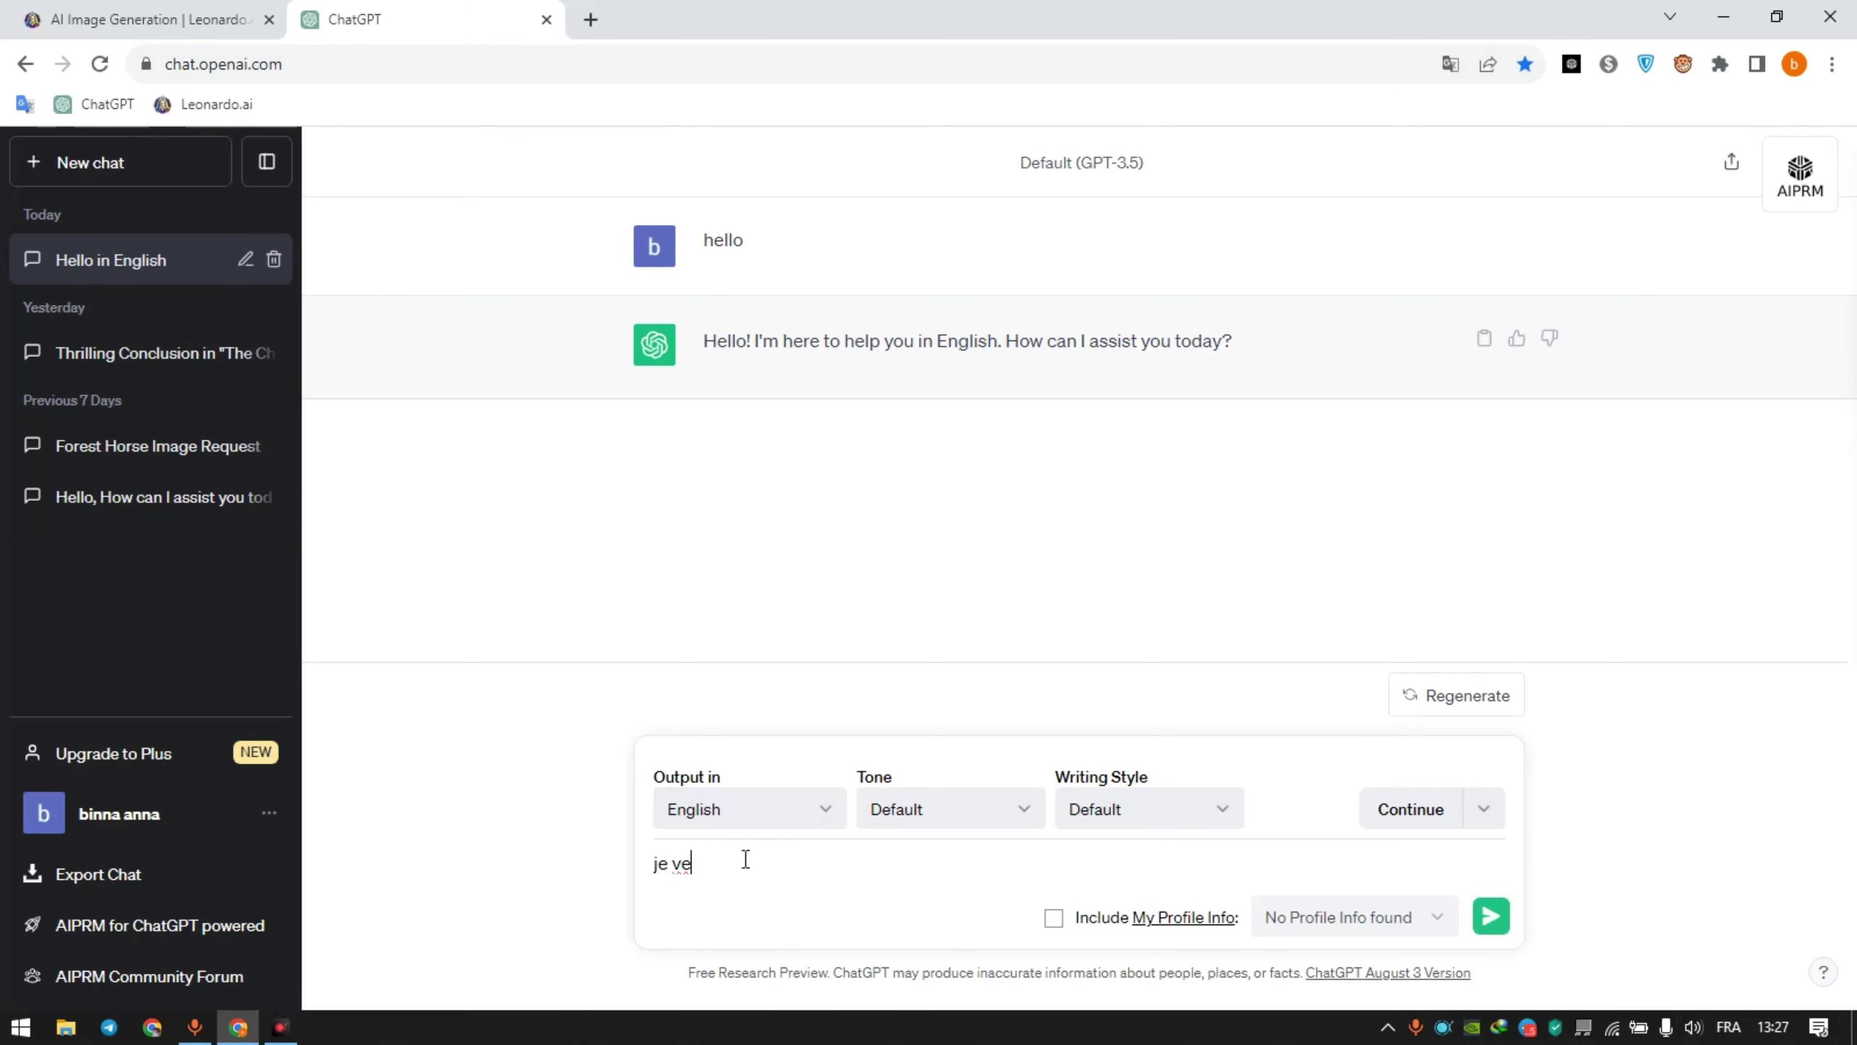
key(BackSpace)
key(BackSpace)
key(BackSpace)
text(éc)
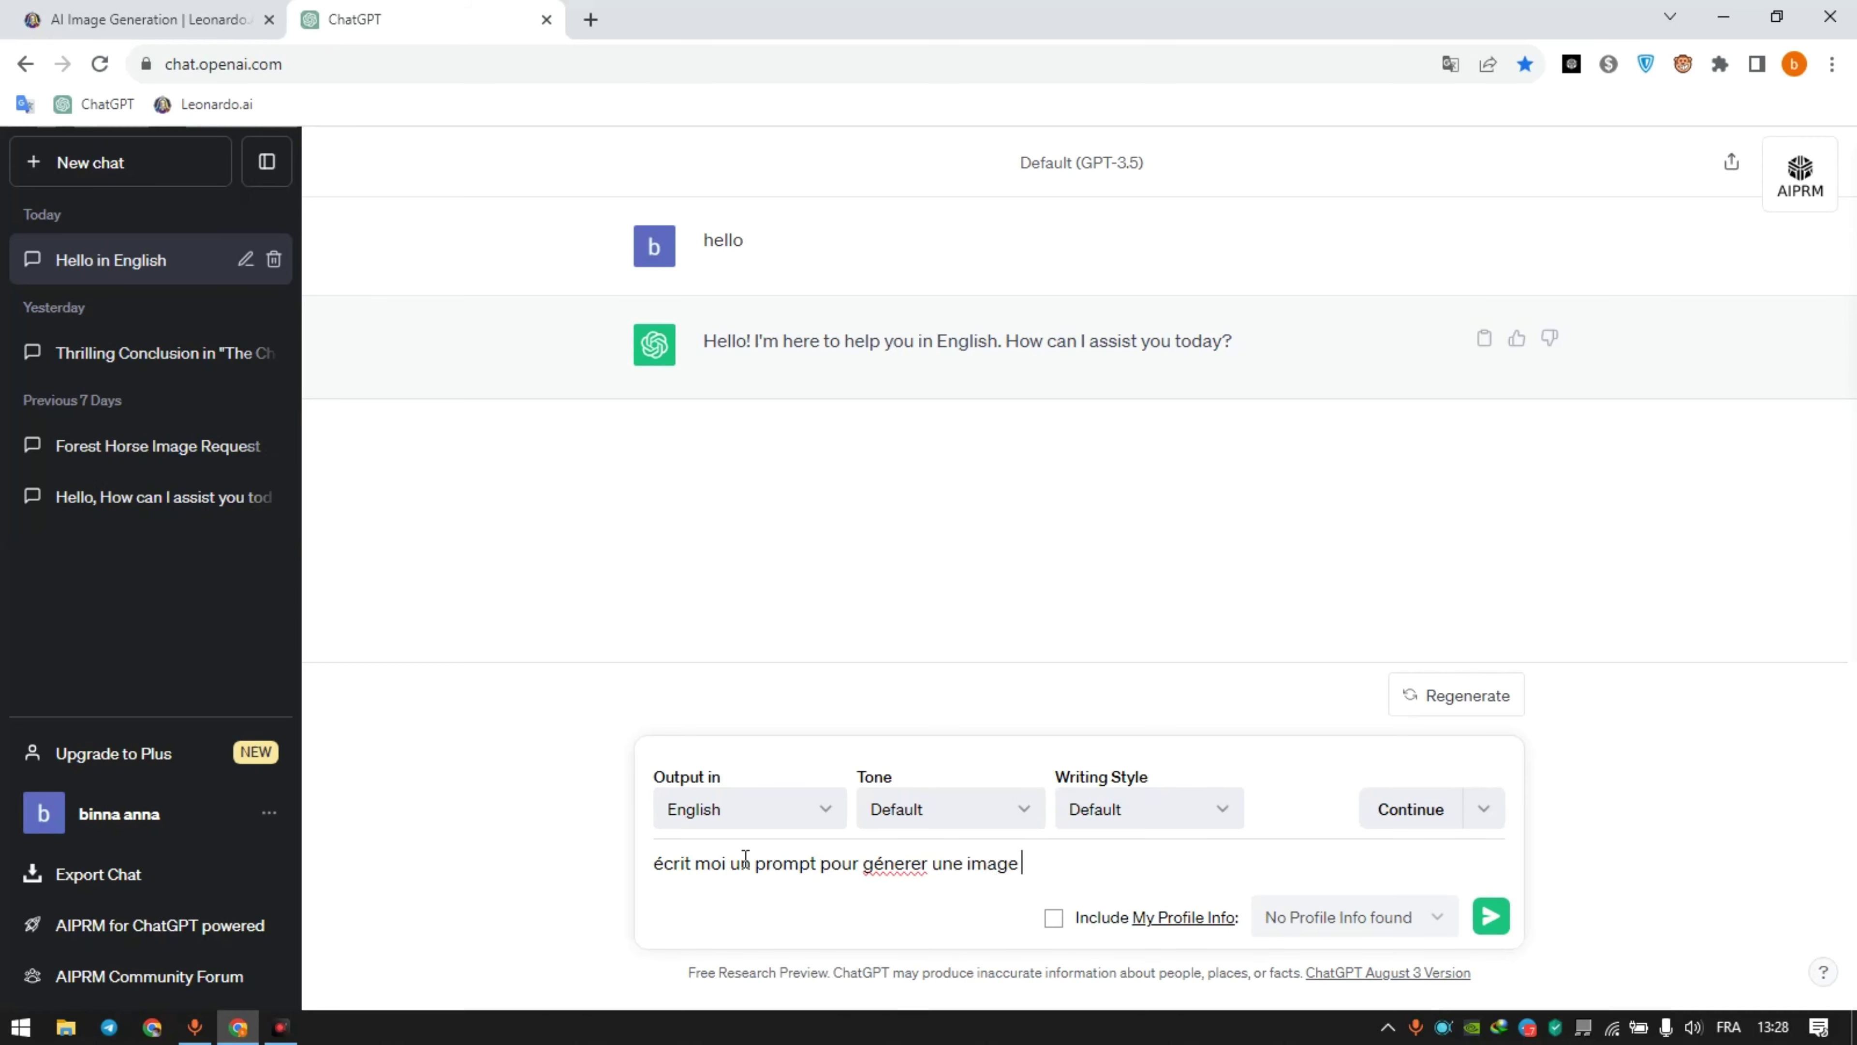
right_click(895, 864)
click(1065, 862)
click(1498, 928)
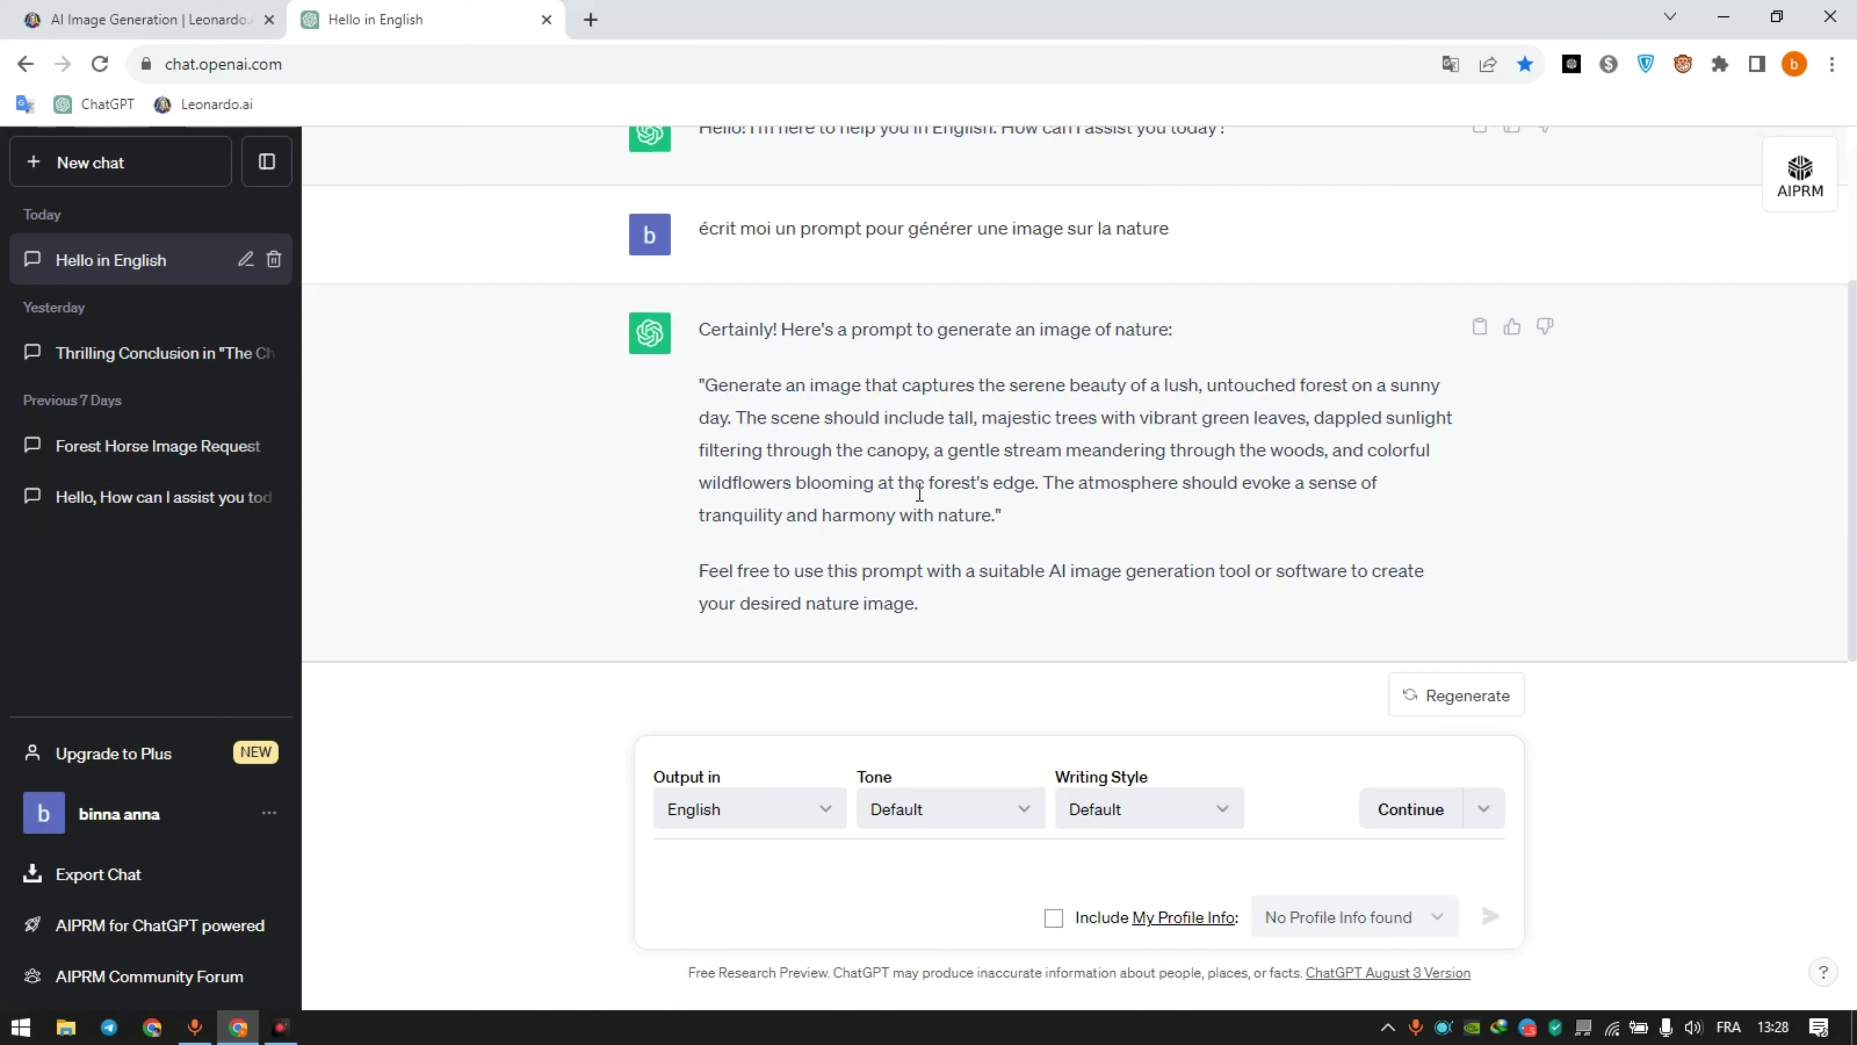
drag(714, 389, 977, 537)
key(ctrl+c)
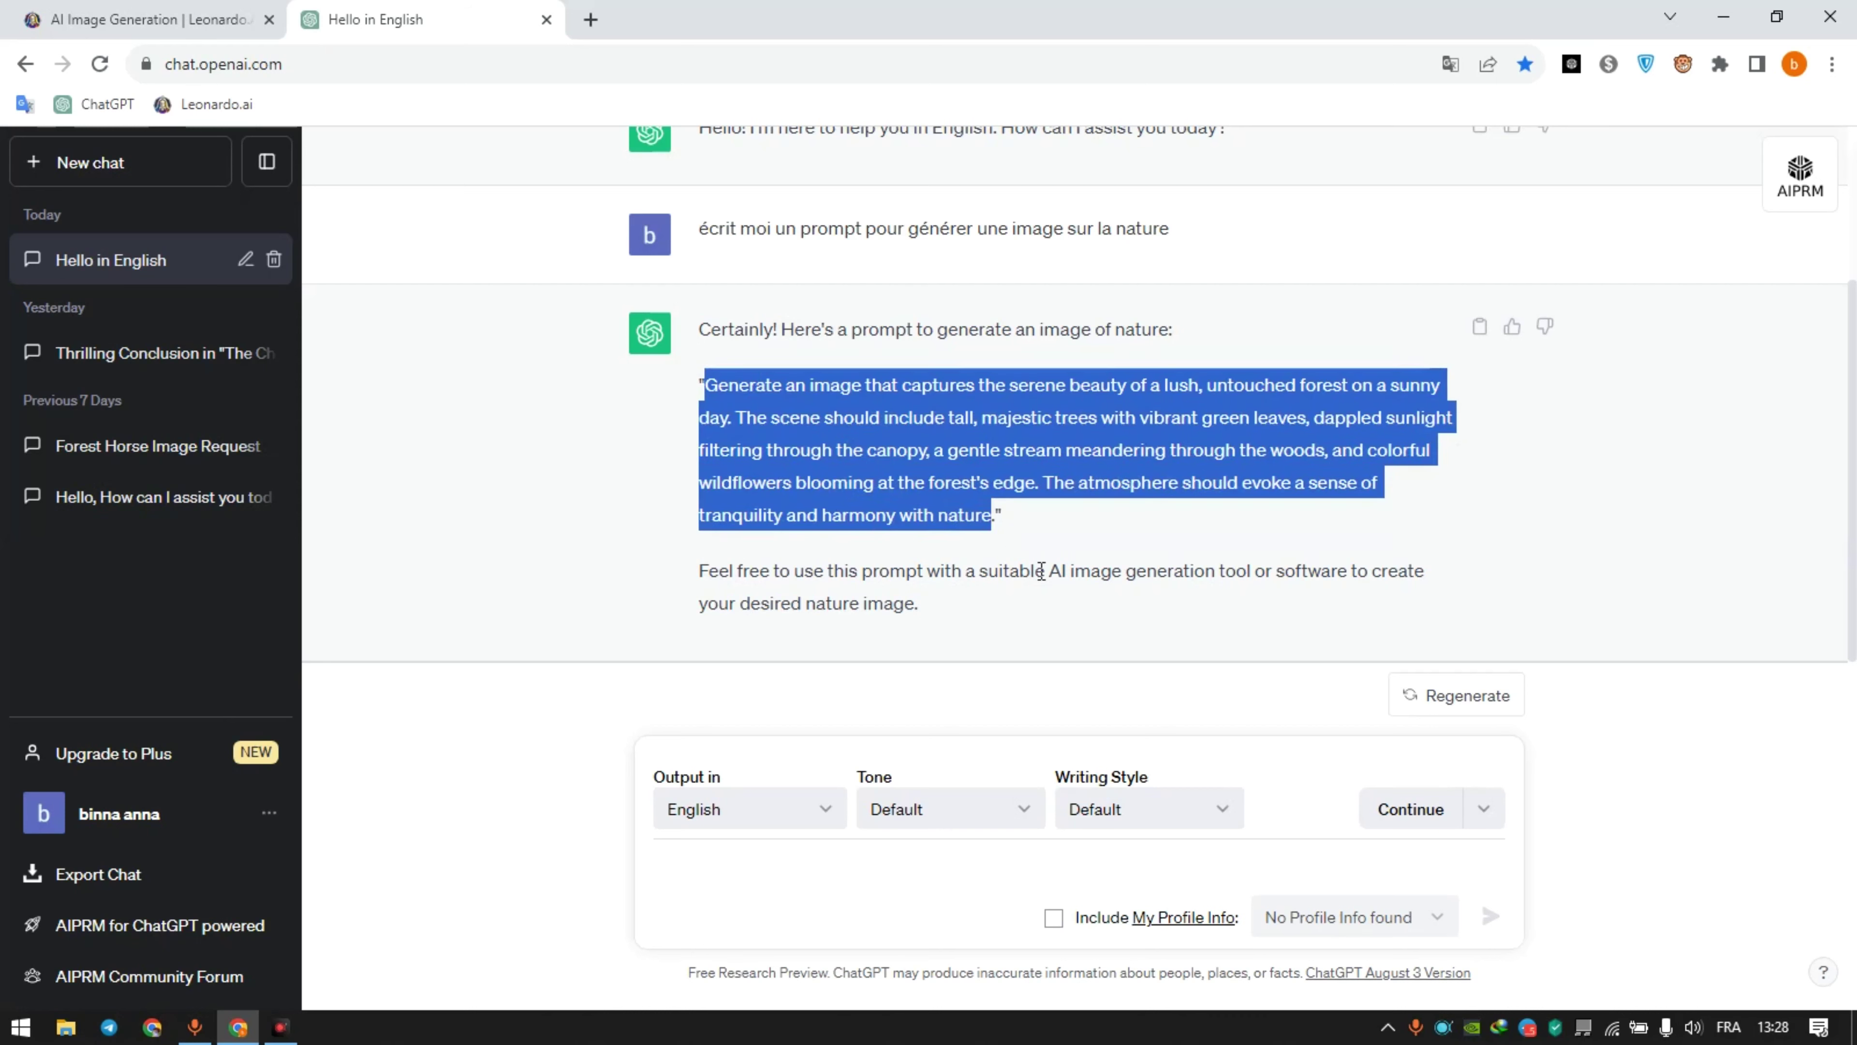
click(137, 10)
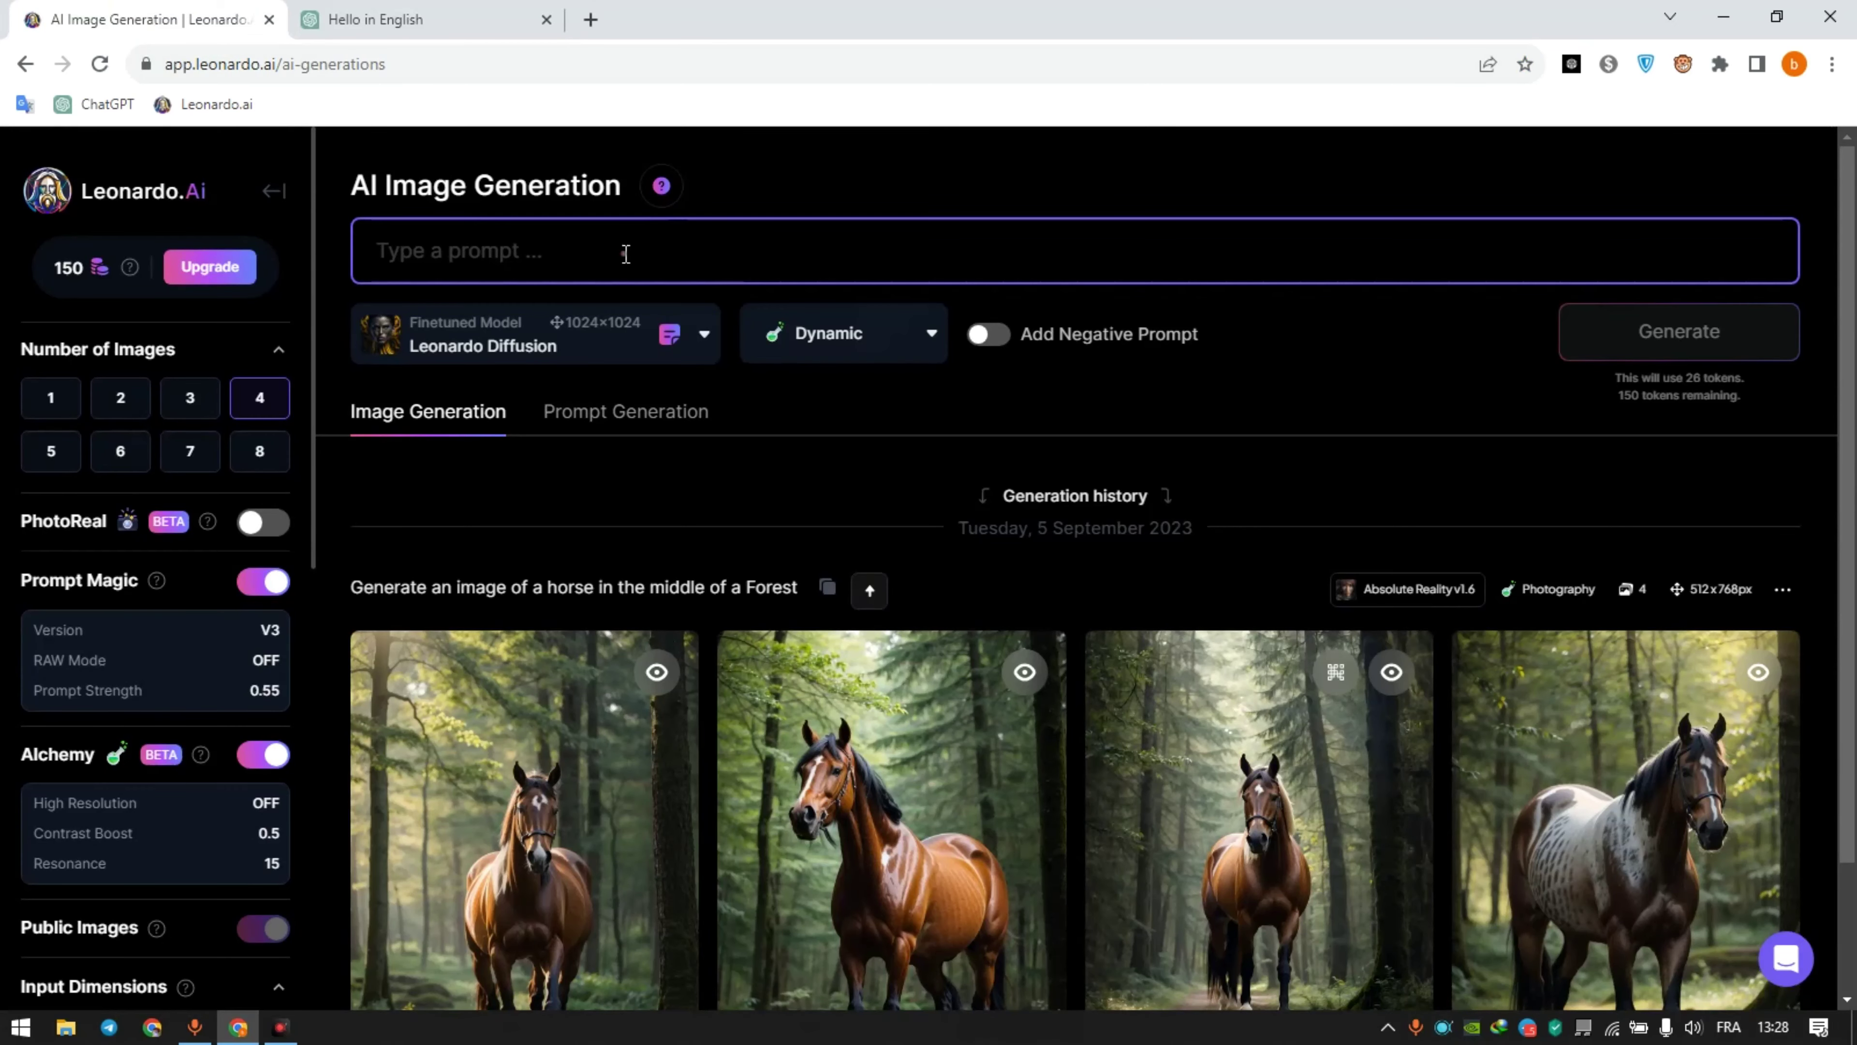
Step: Paste the ChatGPT sunlit-forest prompt into the prompt field and generate four images
click(626, 254)
key(ctrl+v)
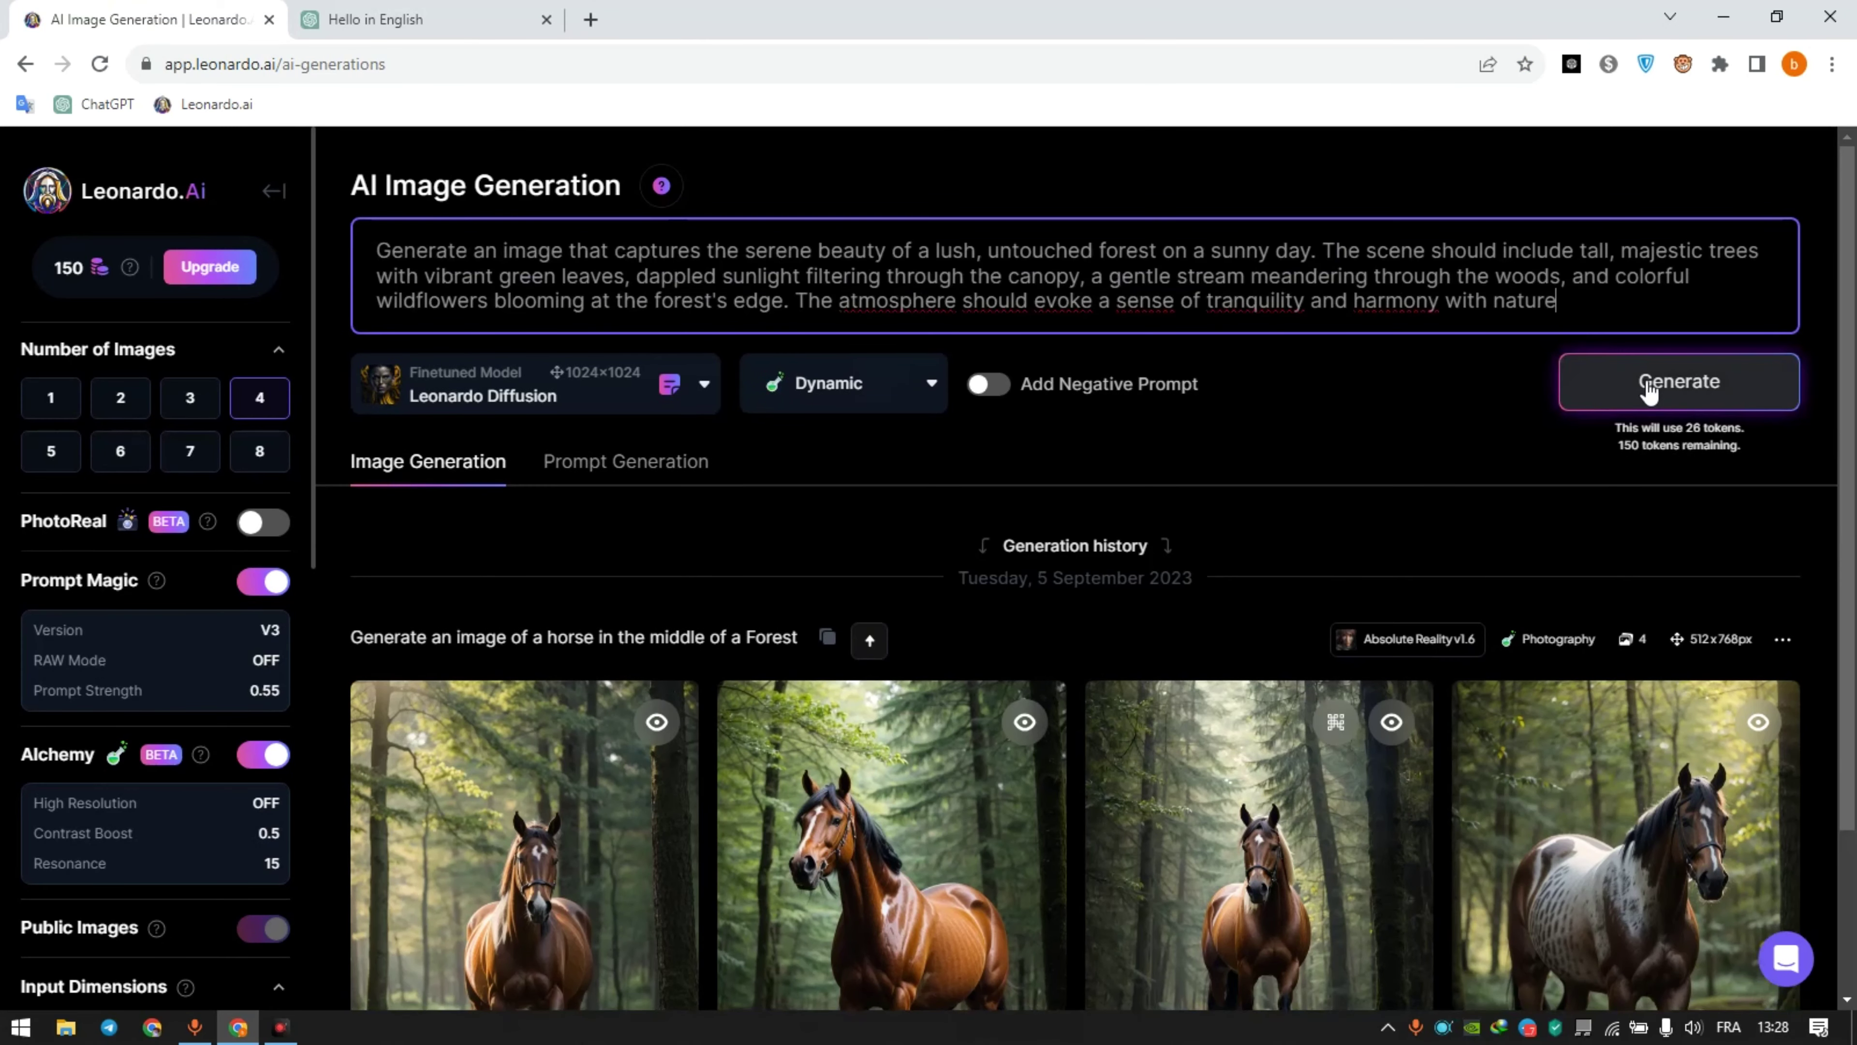
click(1649, 388)
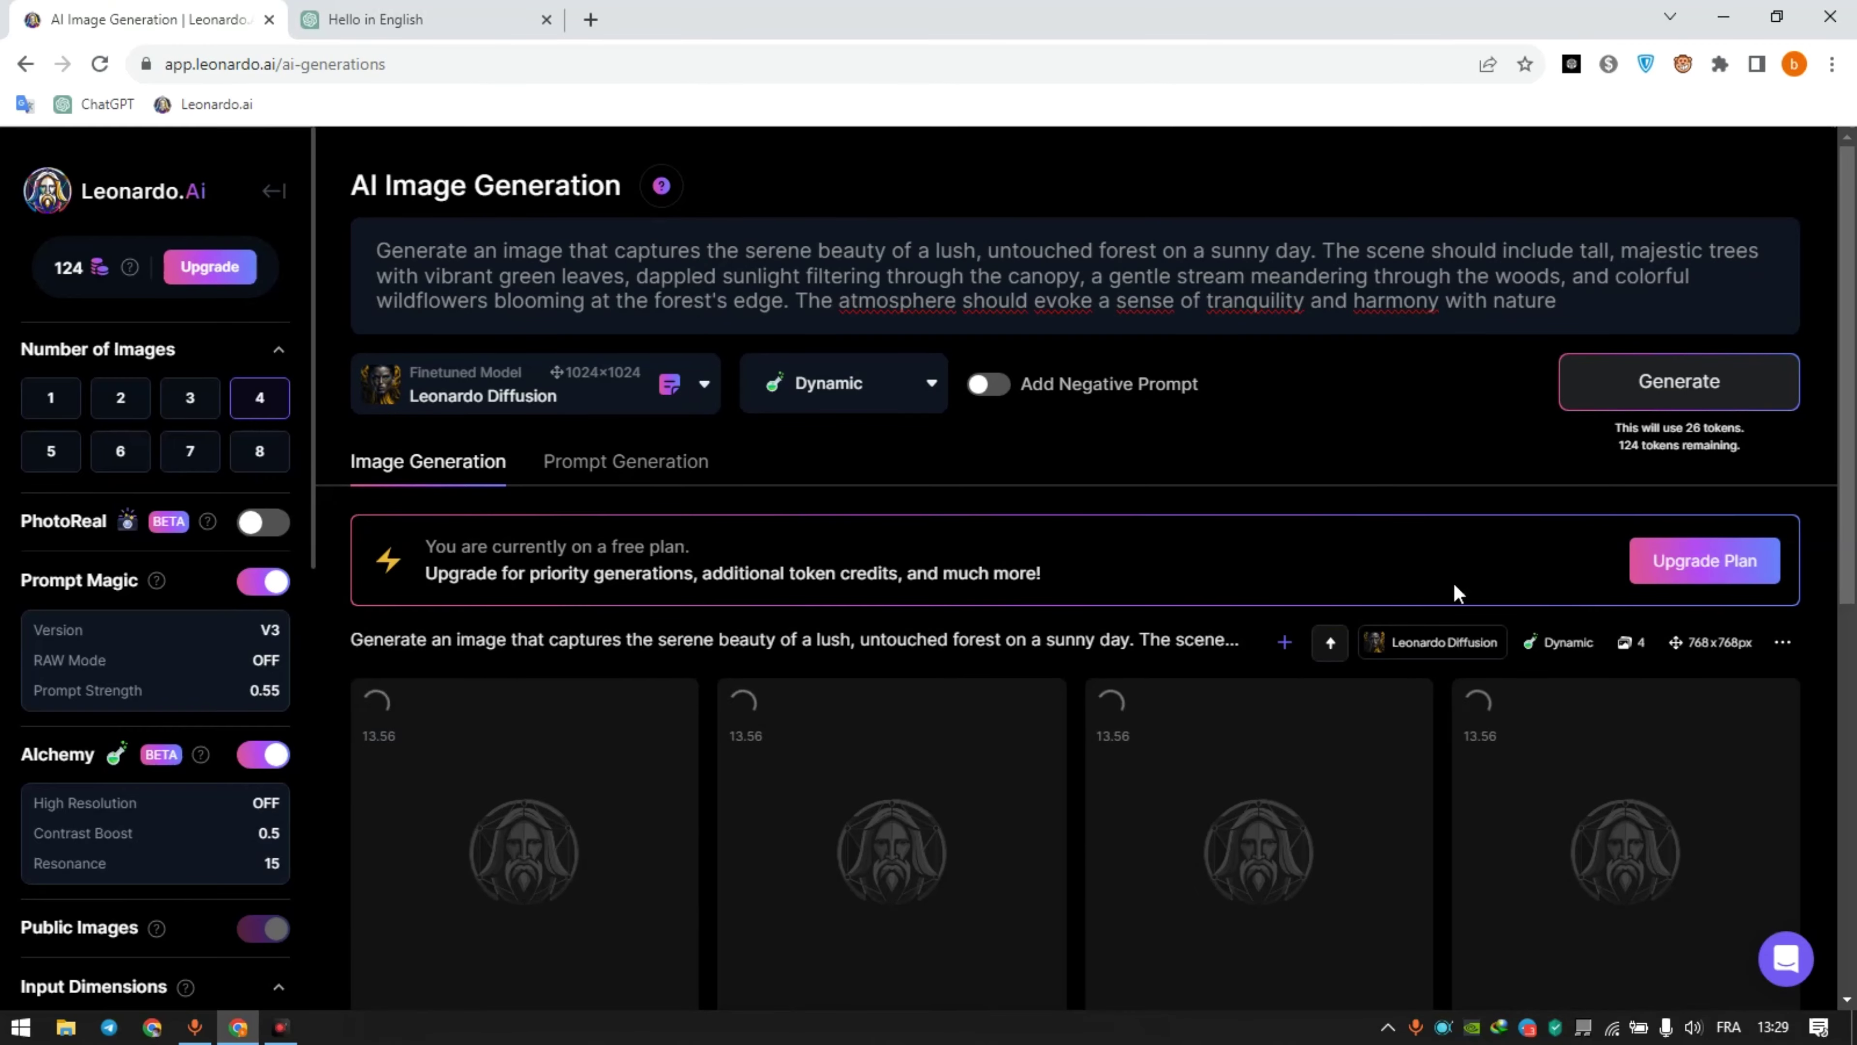
double_click(58, 271)
scroll(978, 676, down, 7)
scroll(976, 666, up, 6)
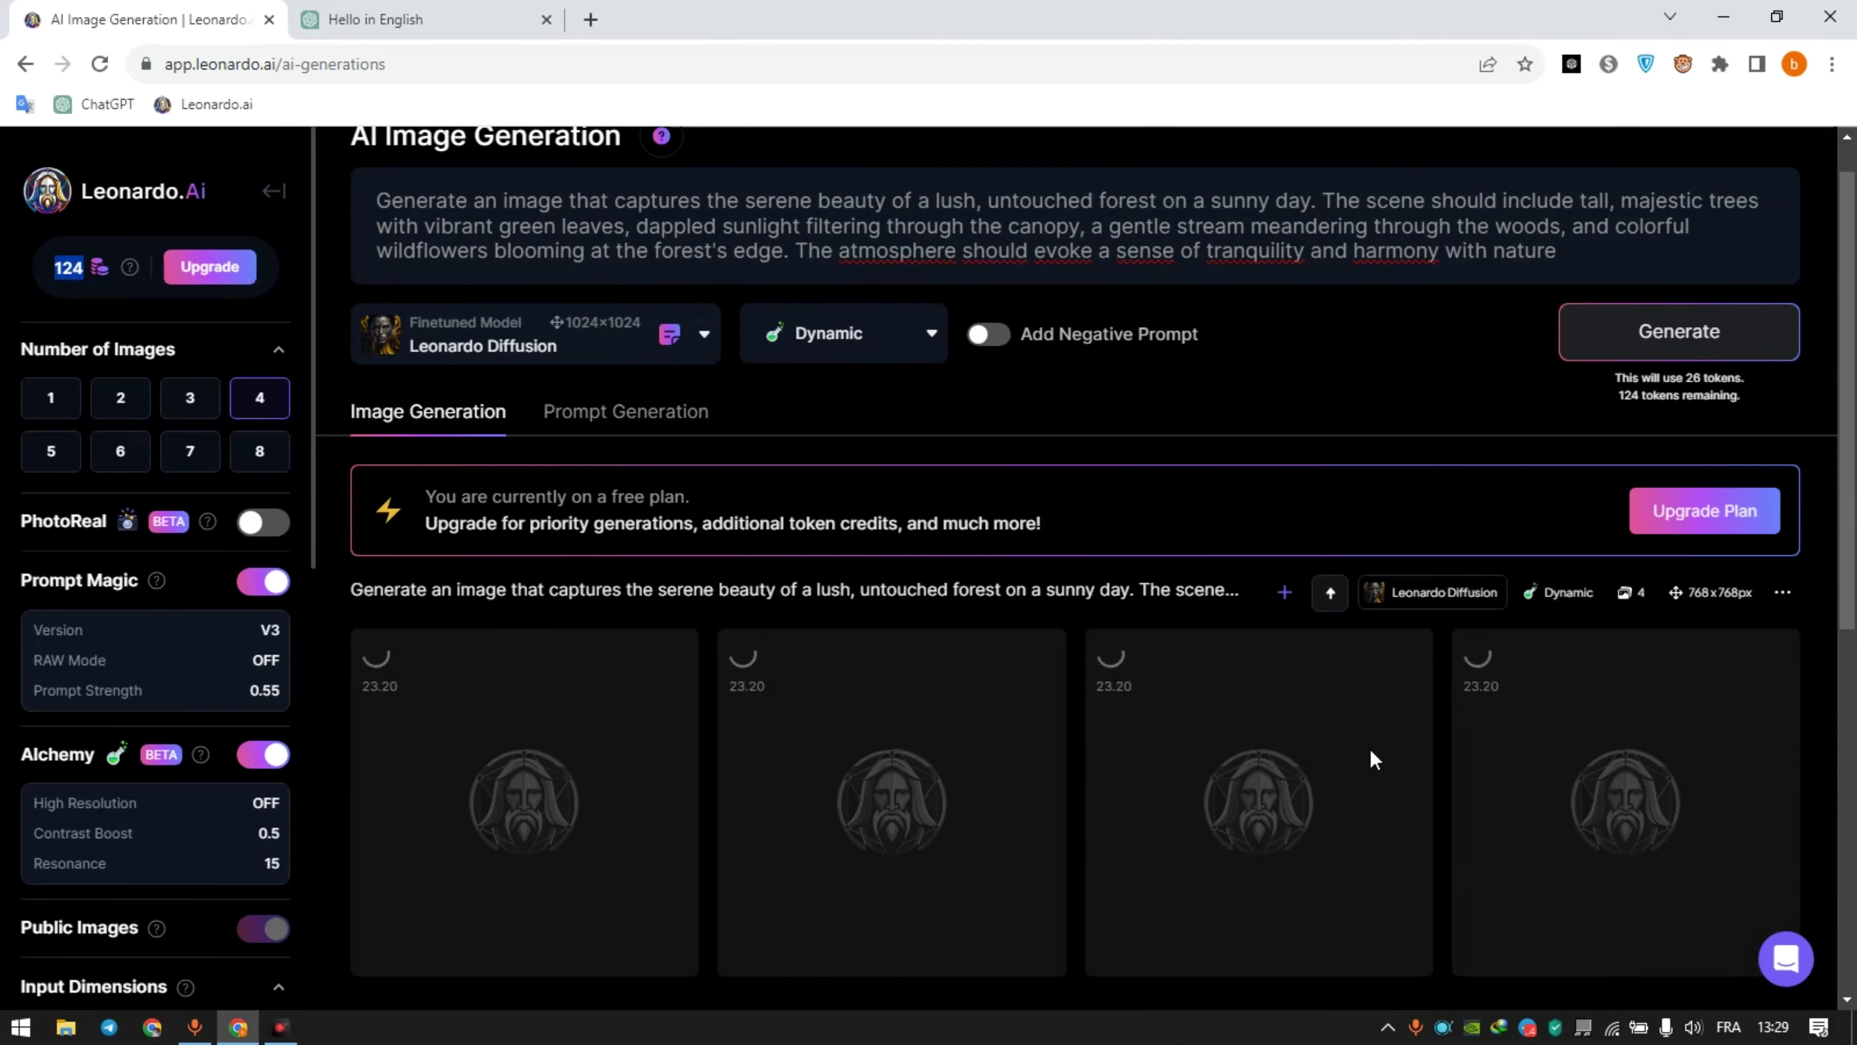
scroll(1373, 759, down, 3)
scroll(1227, 734, up, 4)
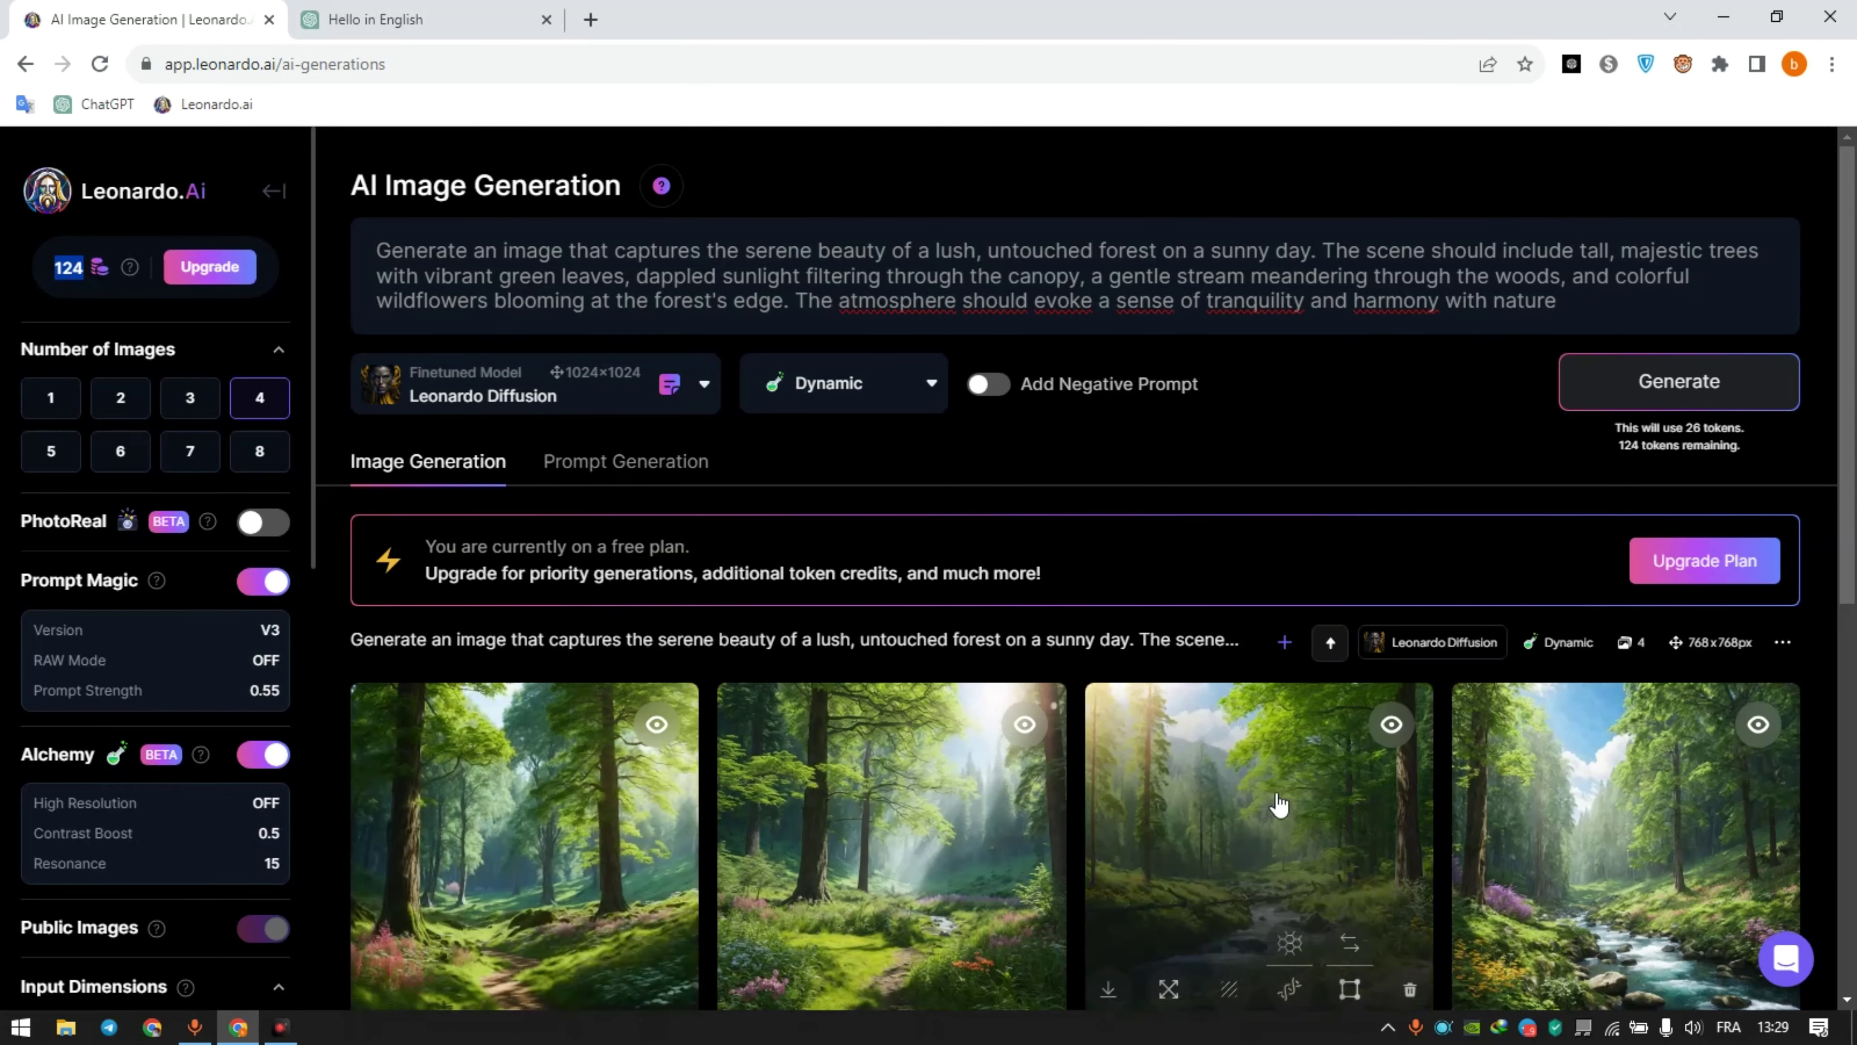
Step: Open the third forest image, with stream and path, and zoom in before refitting it
scroll(1337, 864, down, 3)
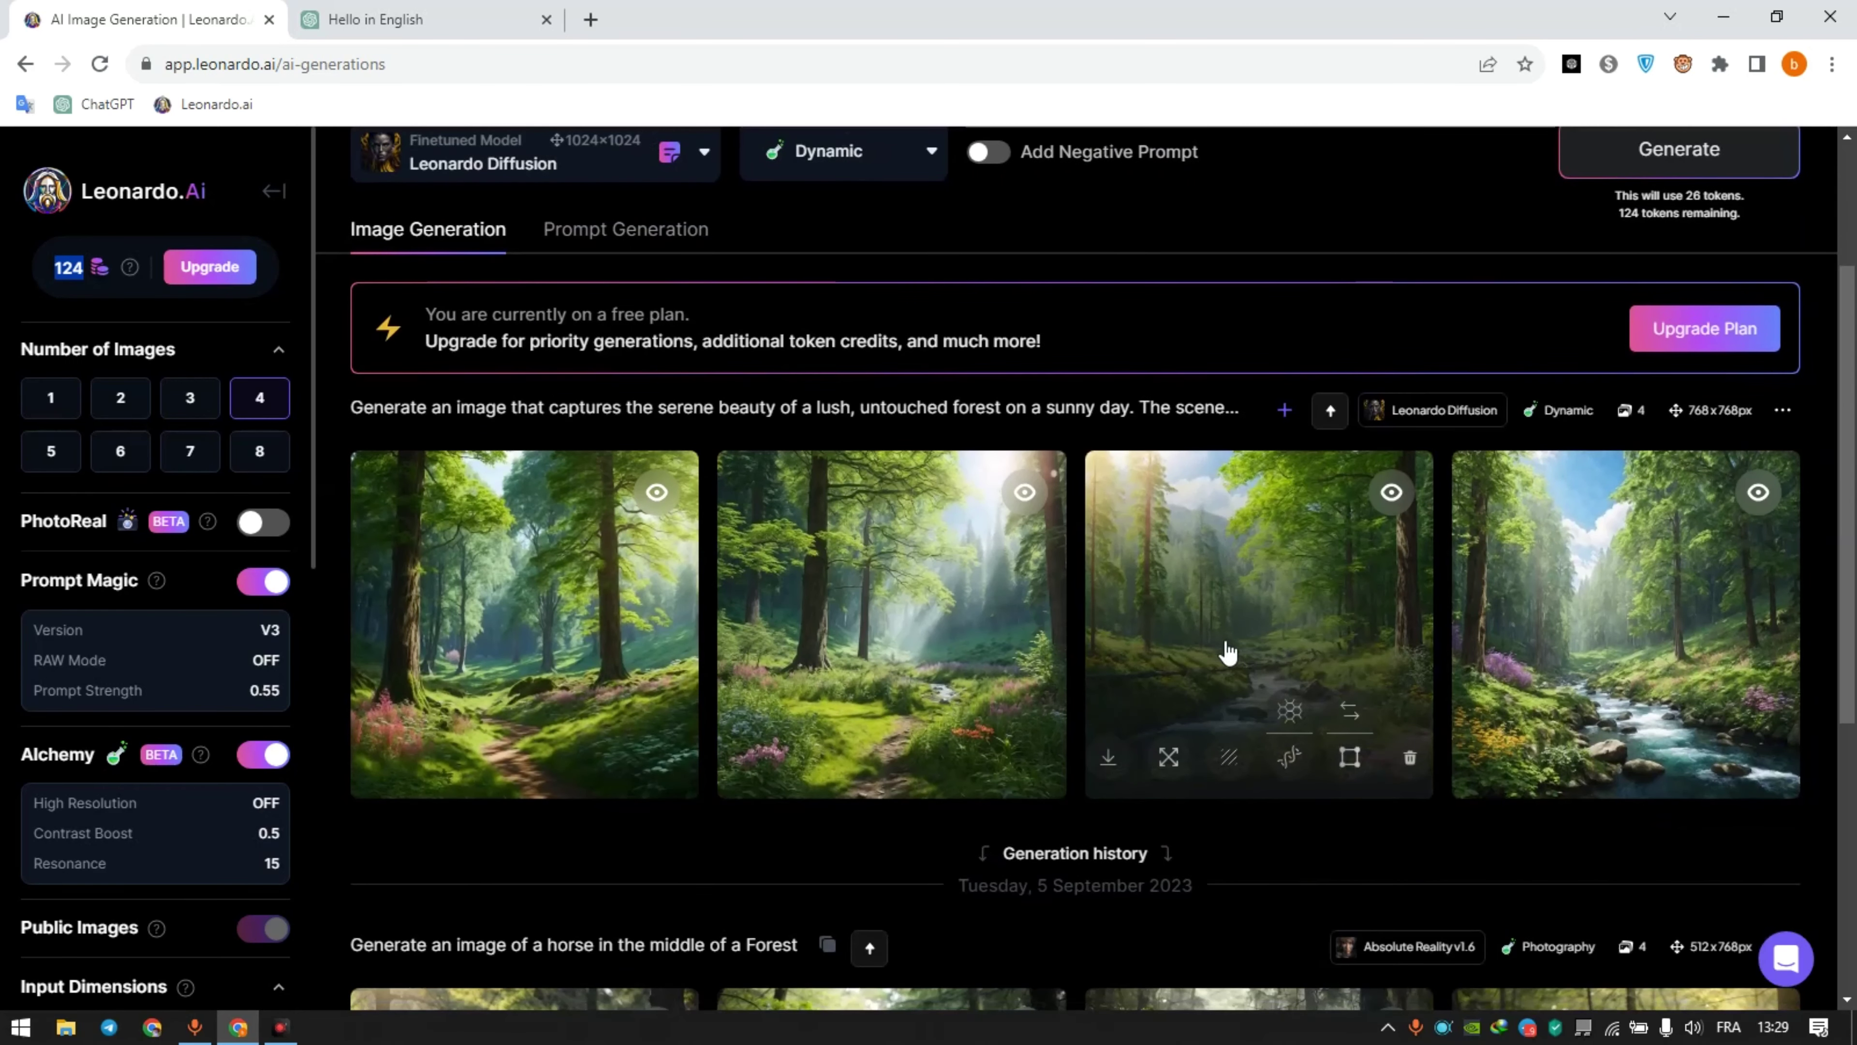
click(1307, 622)
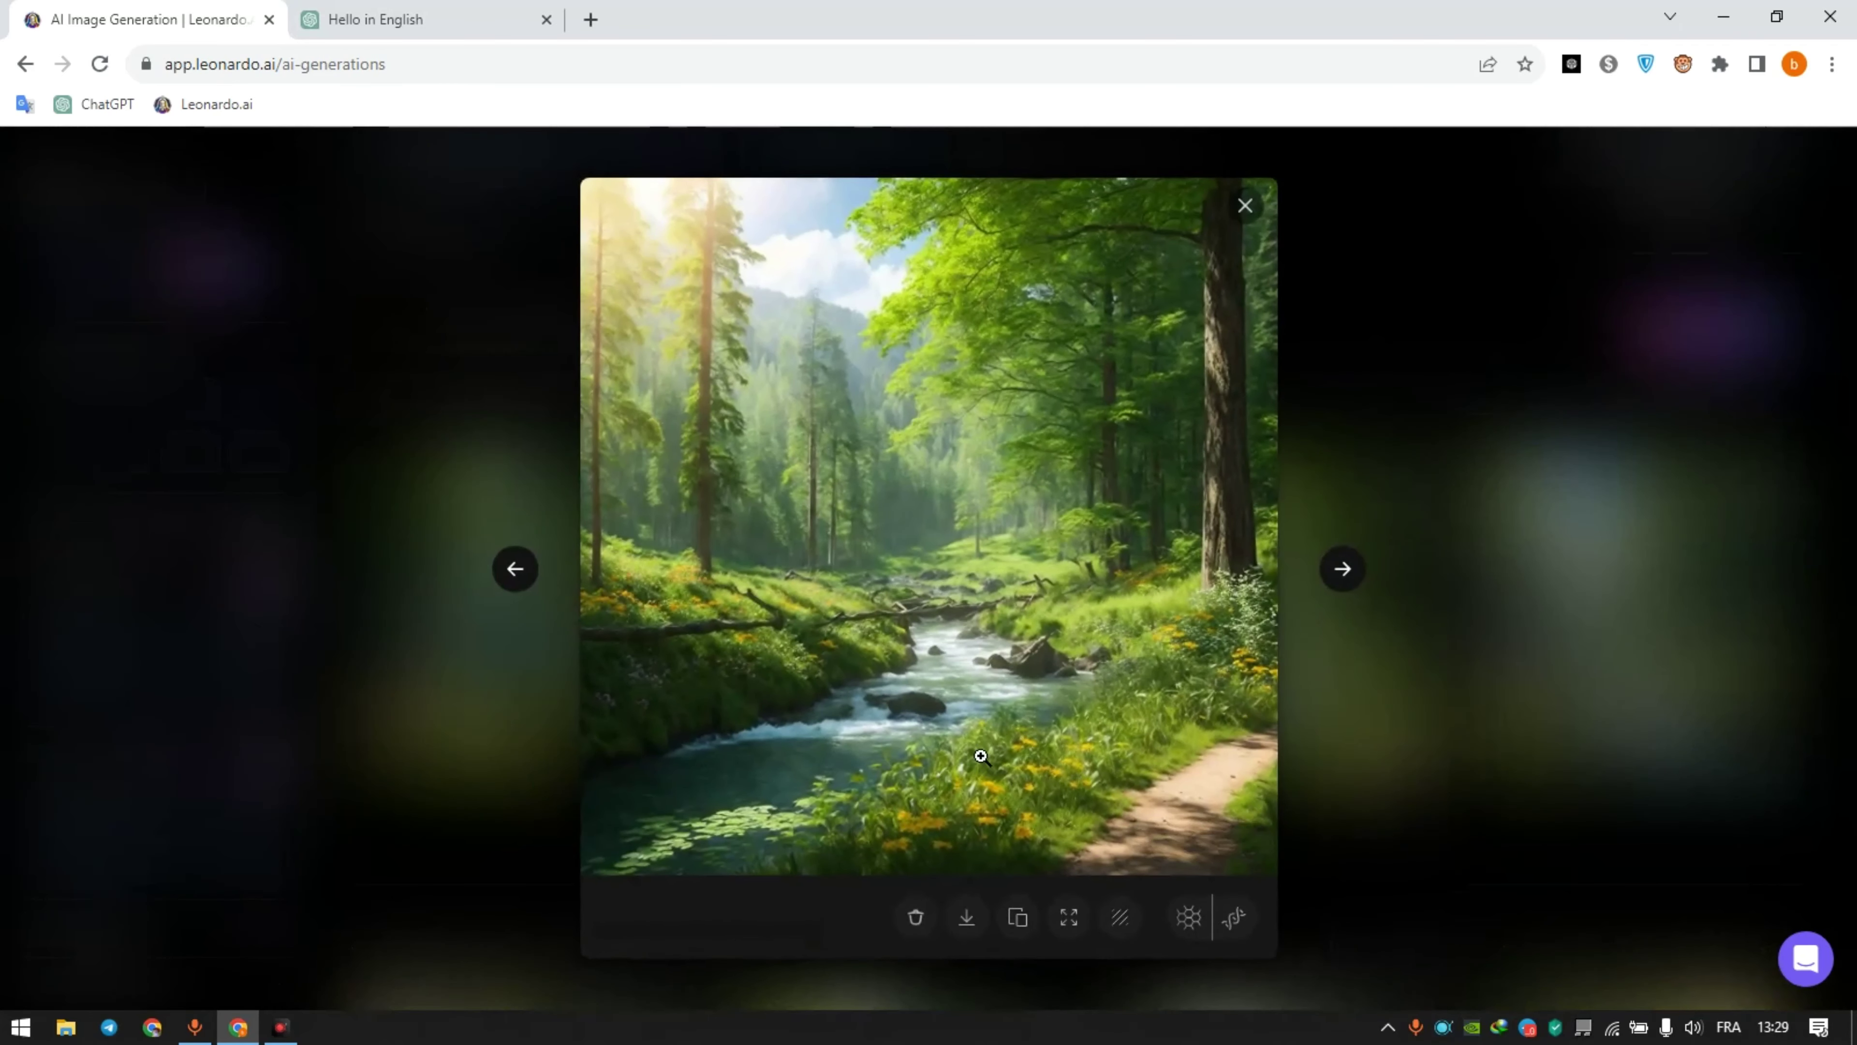
click(937, 568)
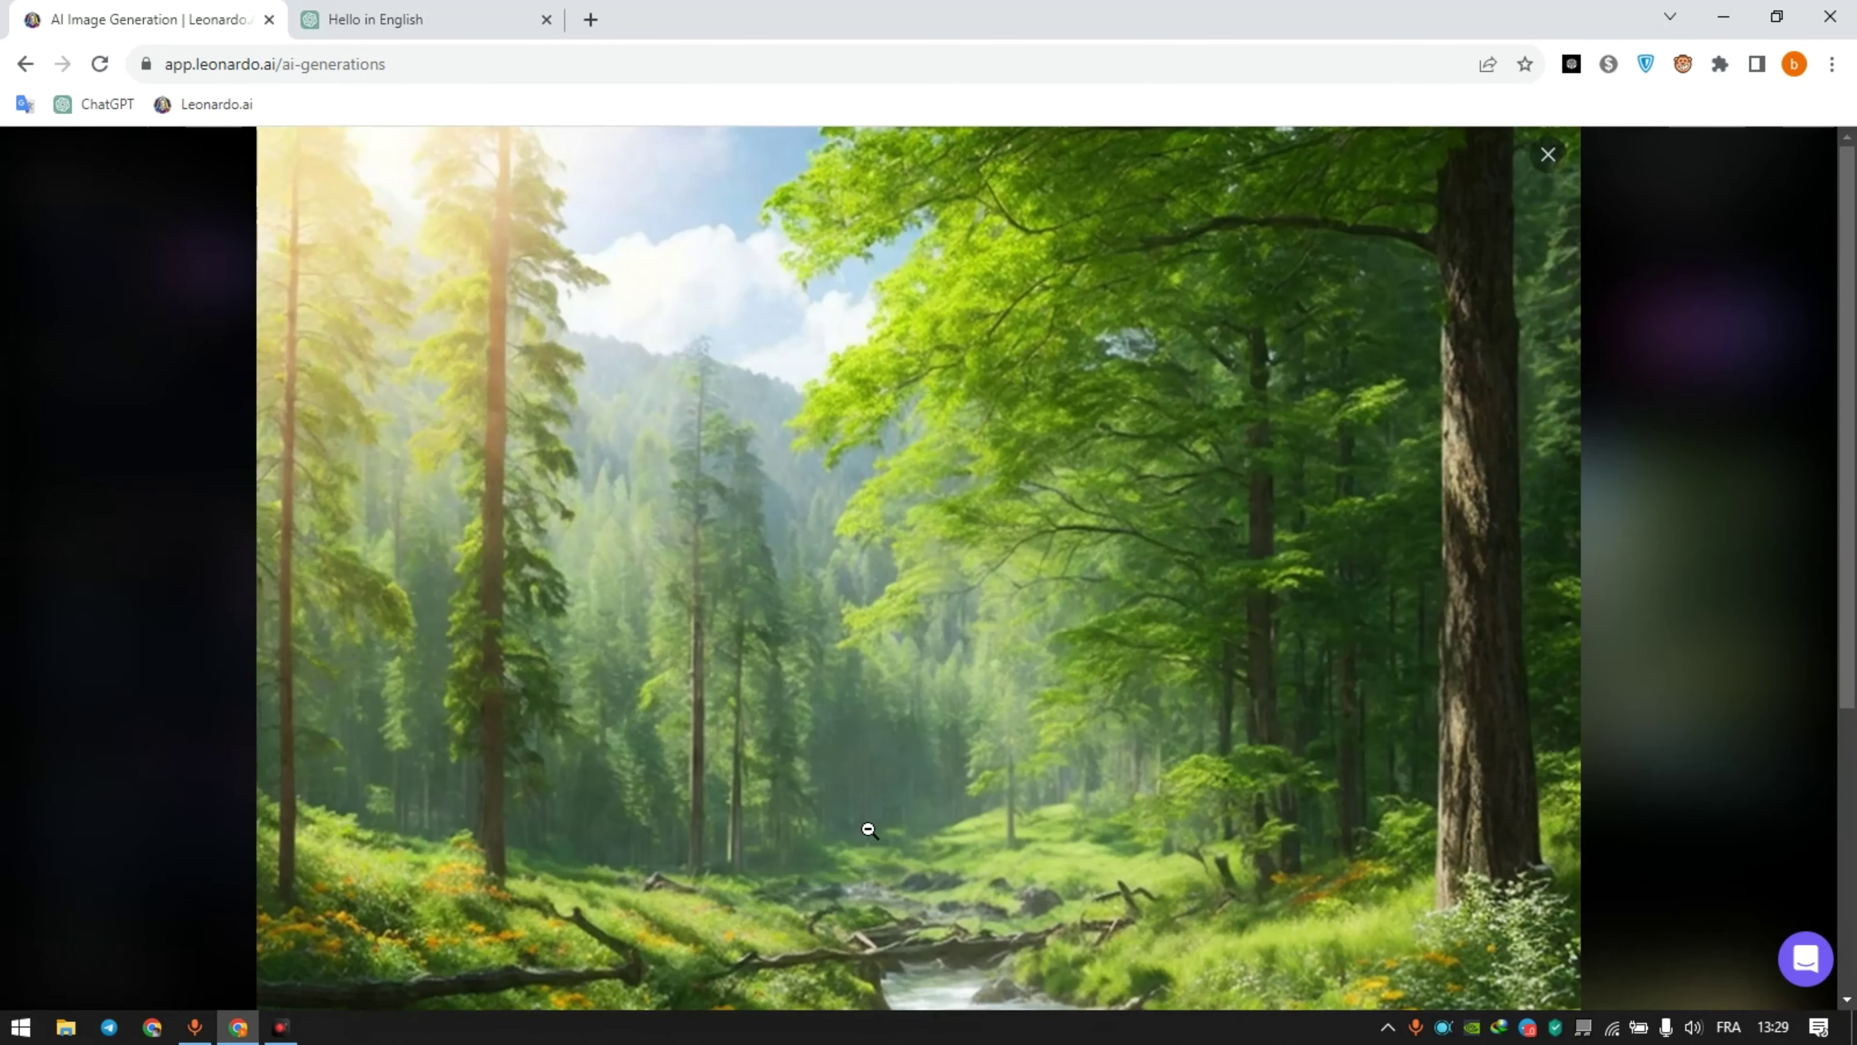
scroll(868, 830, down, 5)
key(ctrl+plus)
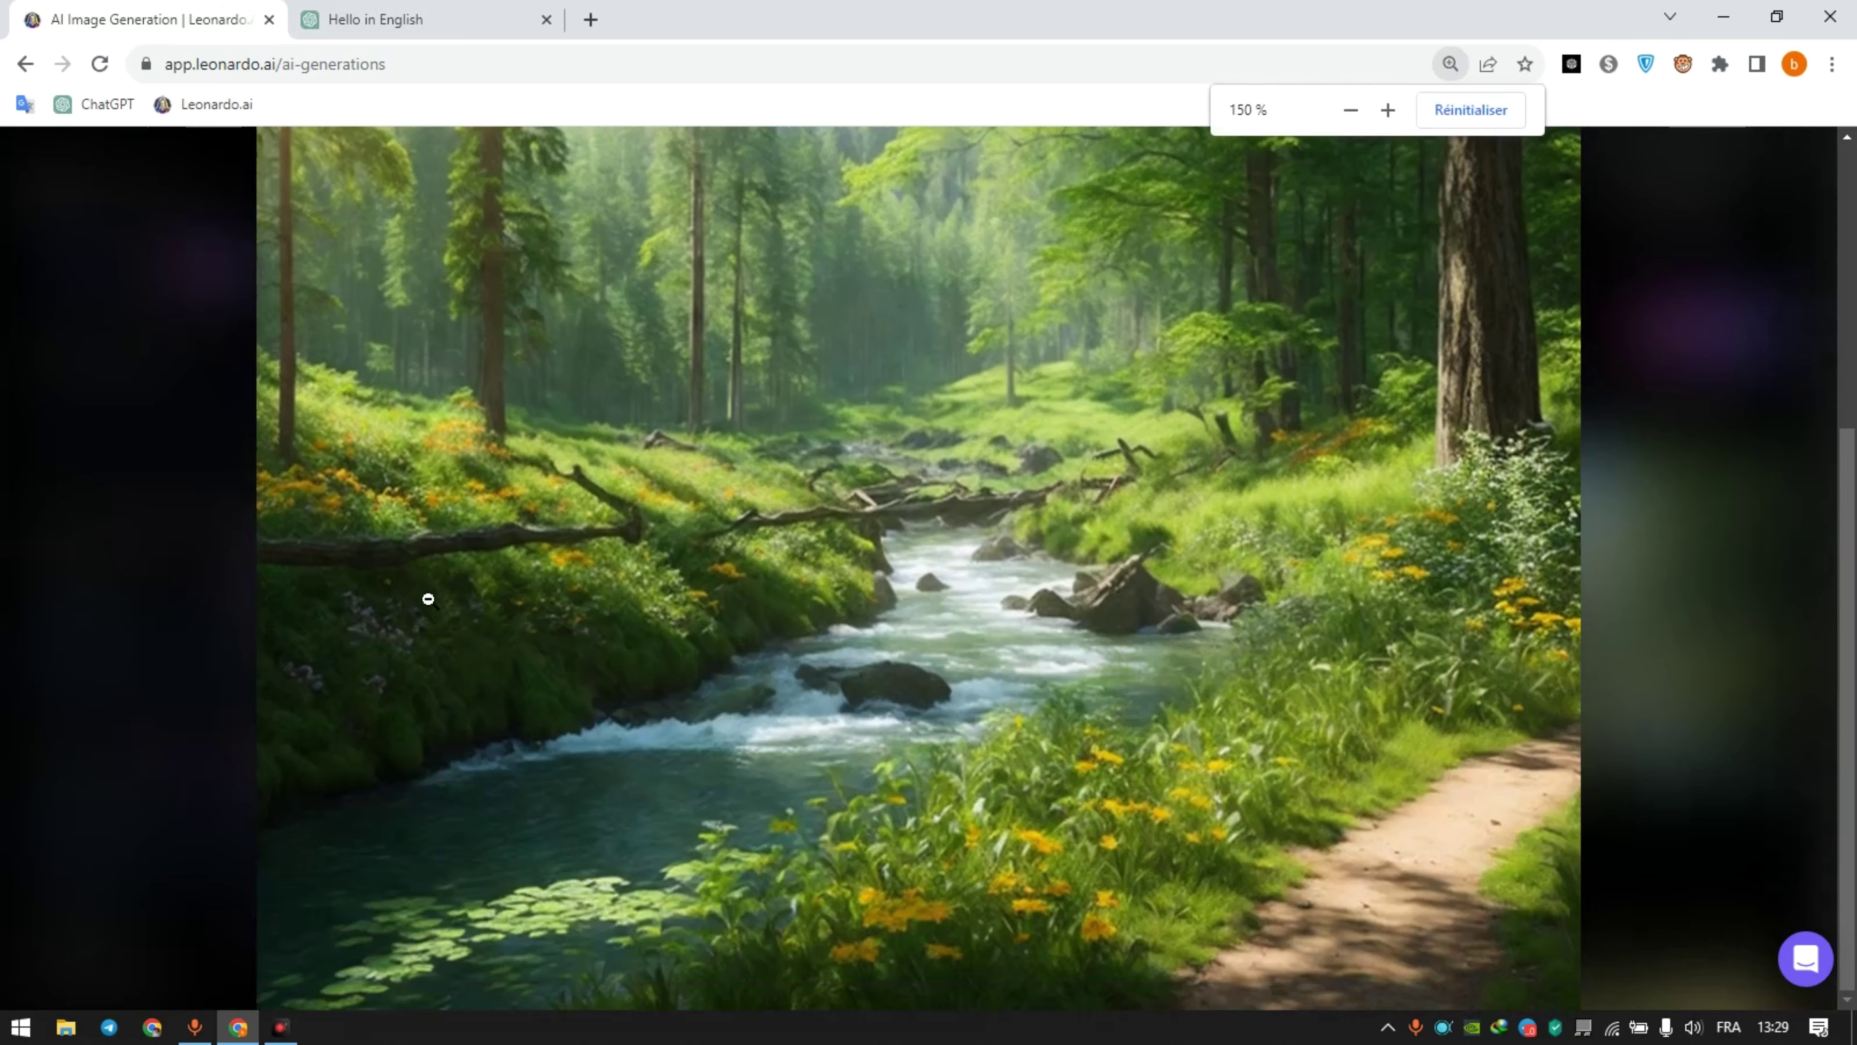
scroll(428, 598, up, 3)
scroll(1073, 705, down, 3)
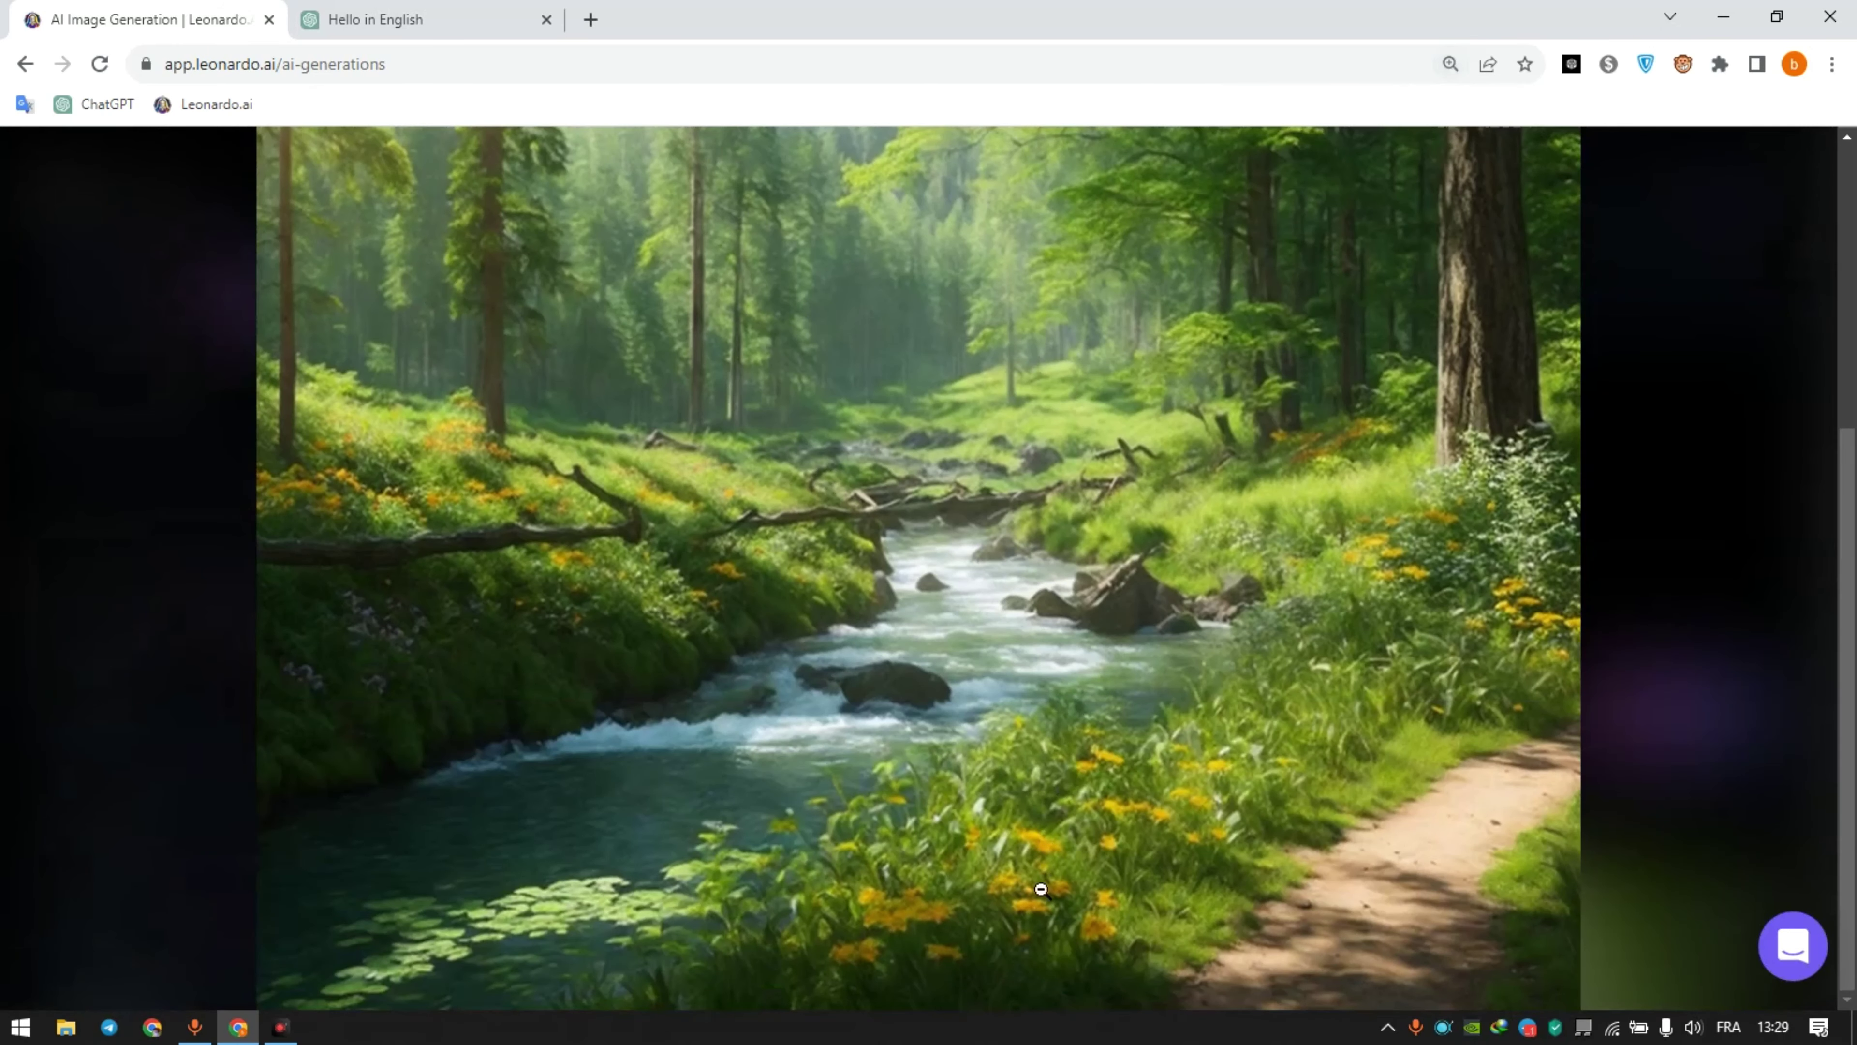
click(940, 481)
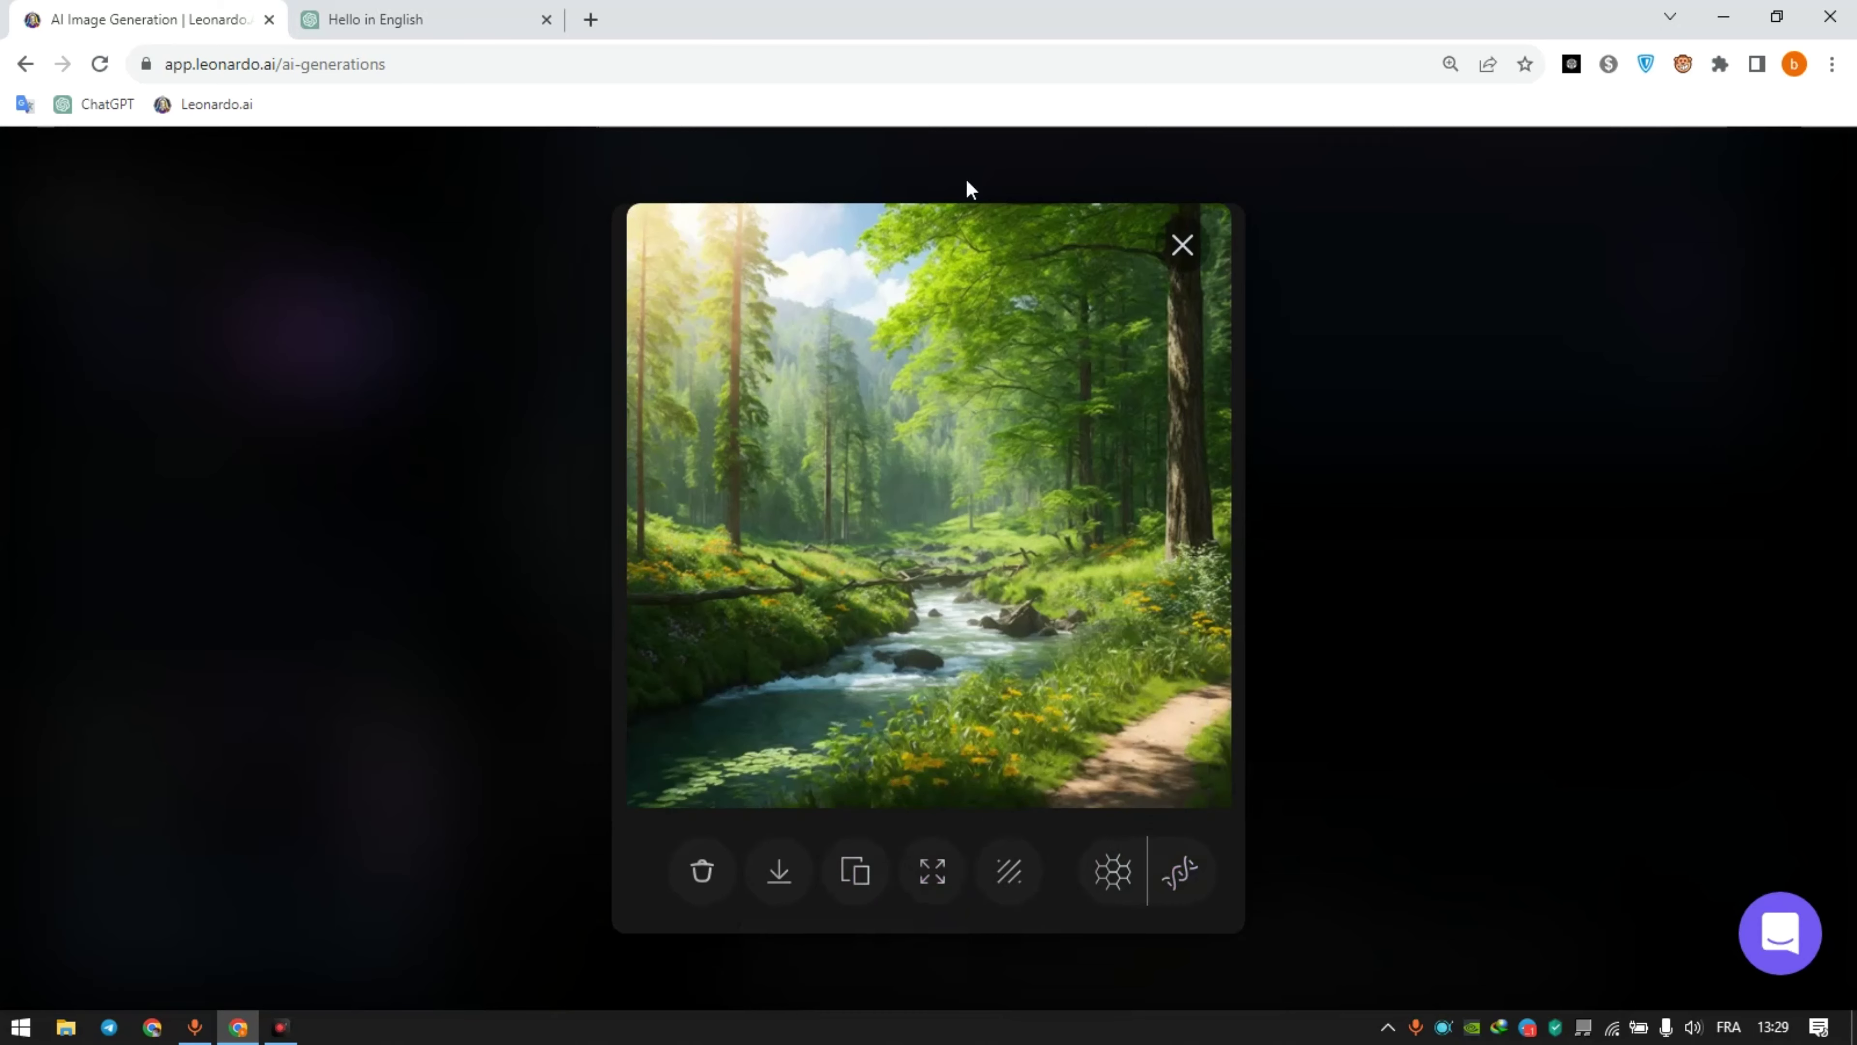
Step: Unzoom the stream forest image and compare the Original and Unzoomed versions
click(942, 878)
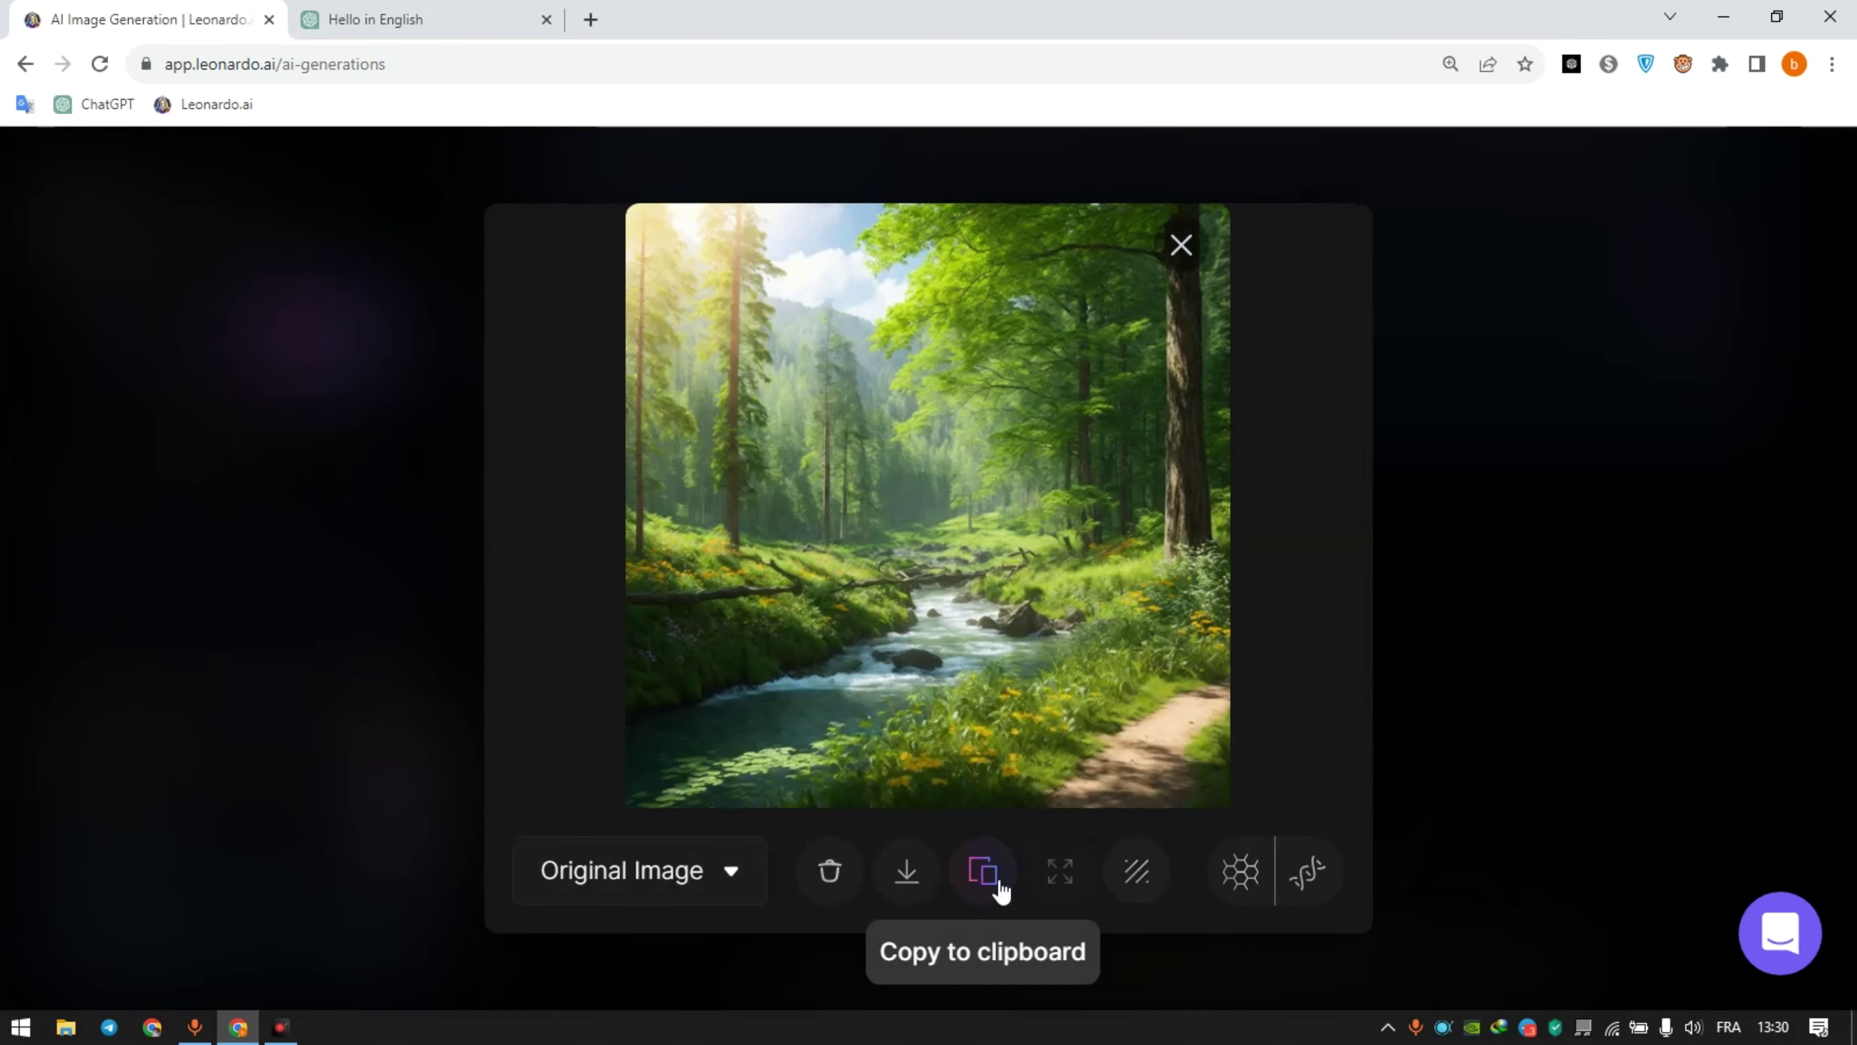
click(698, 878)
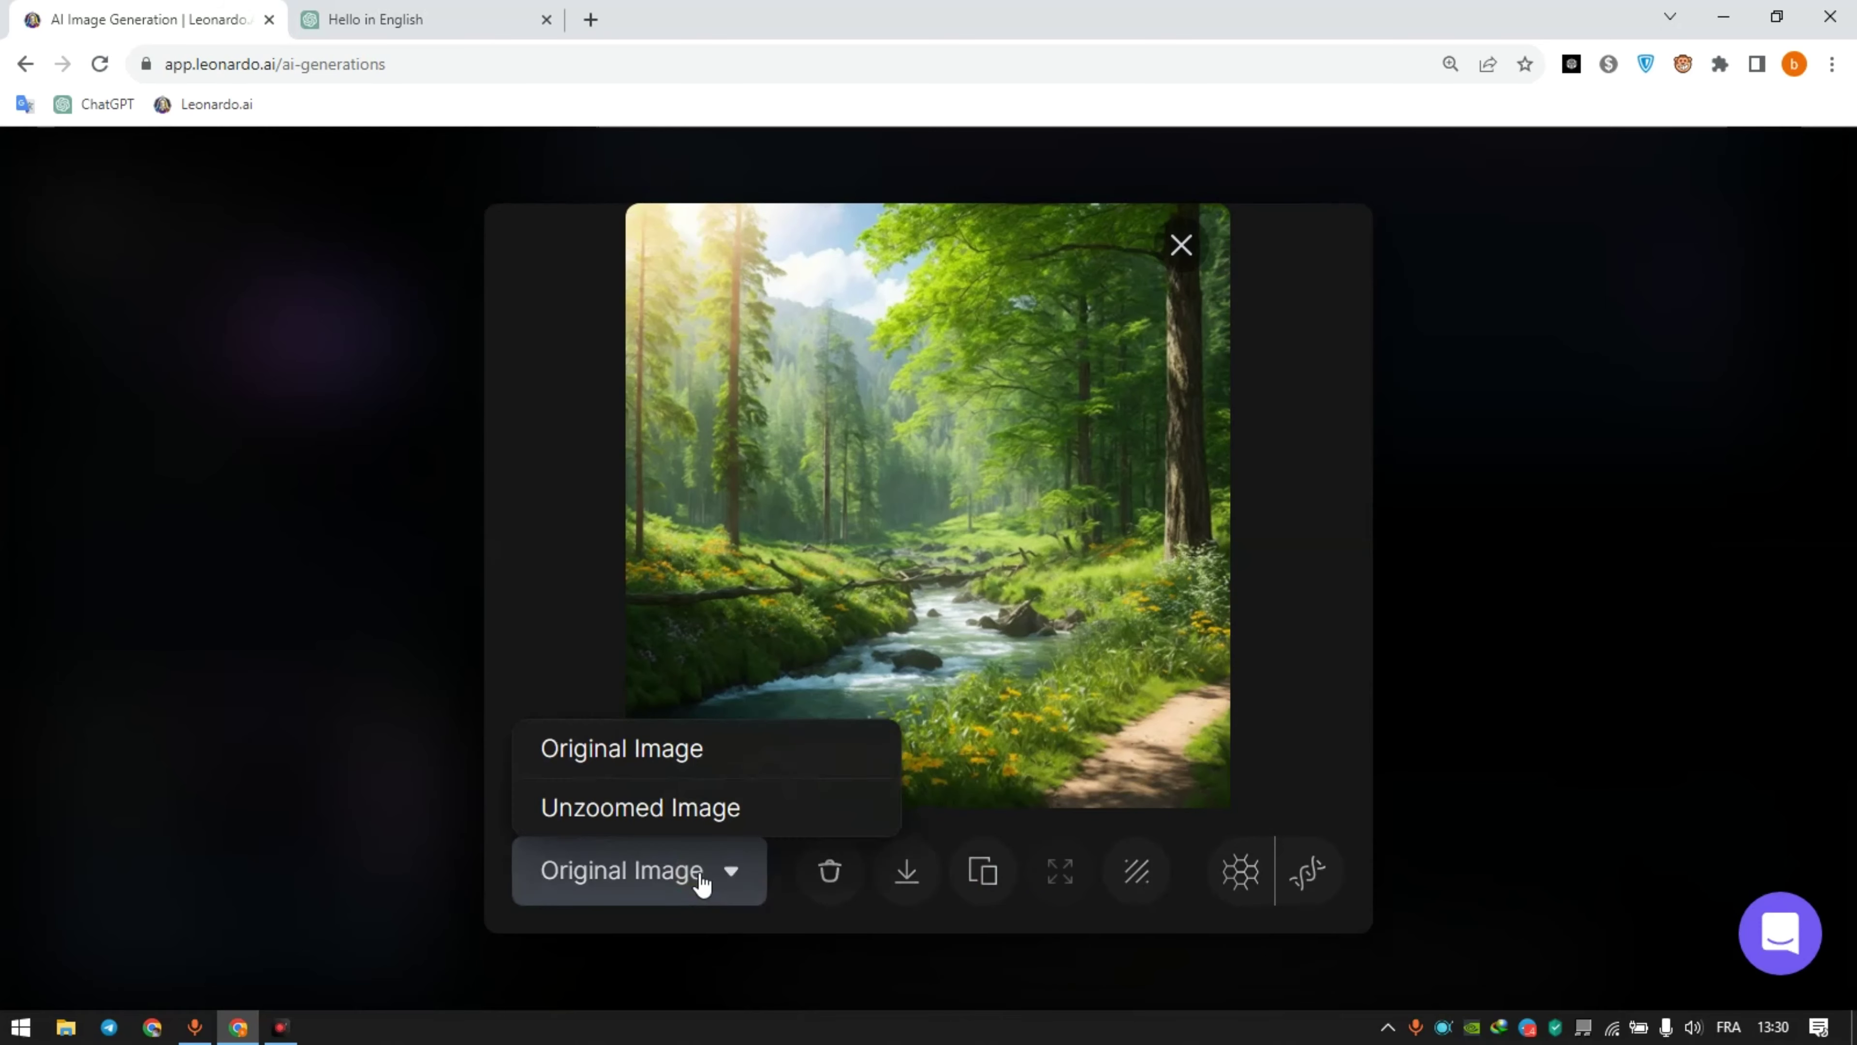
click(629, 808)
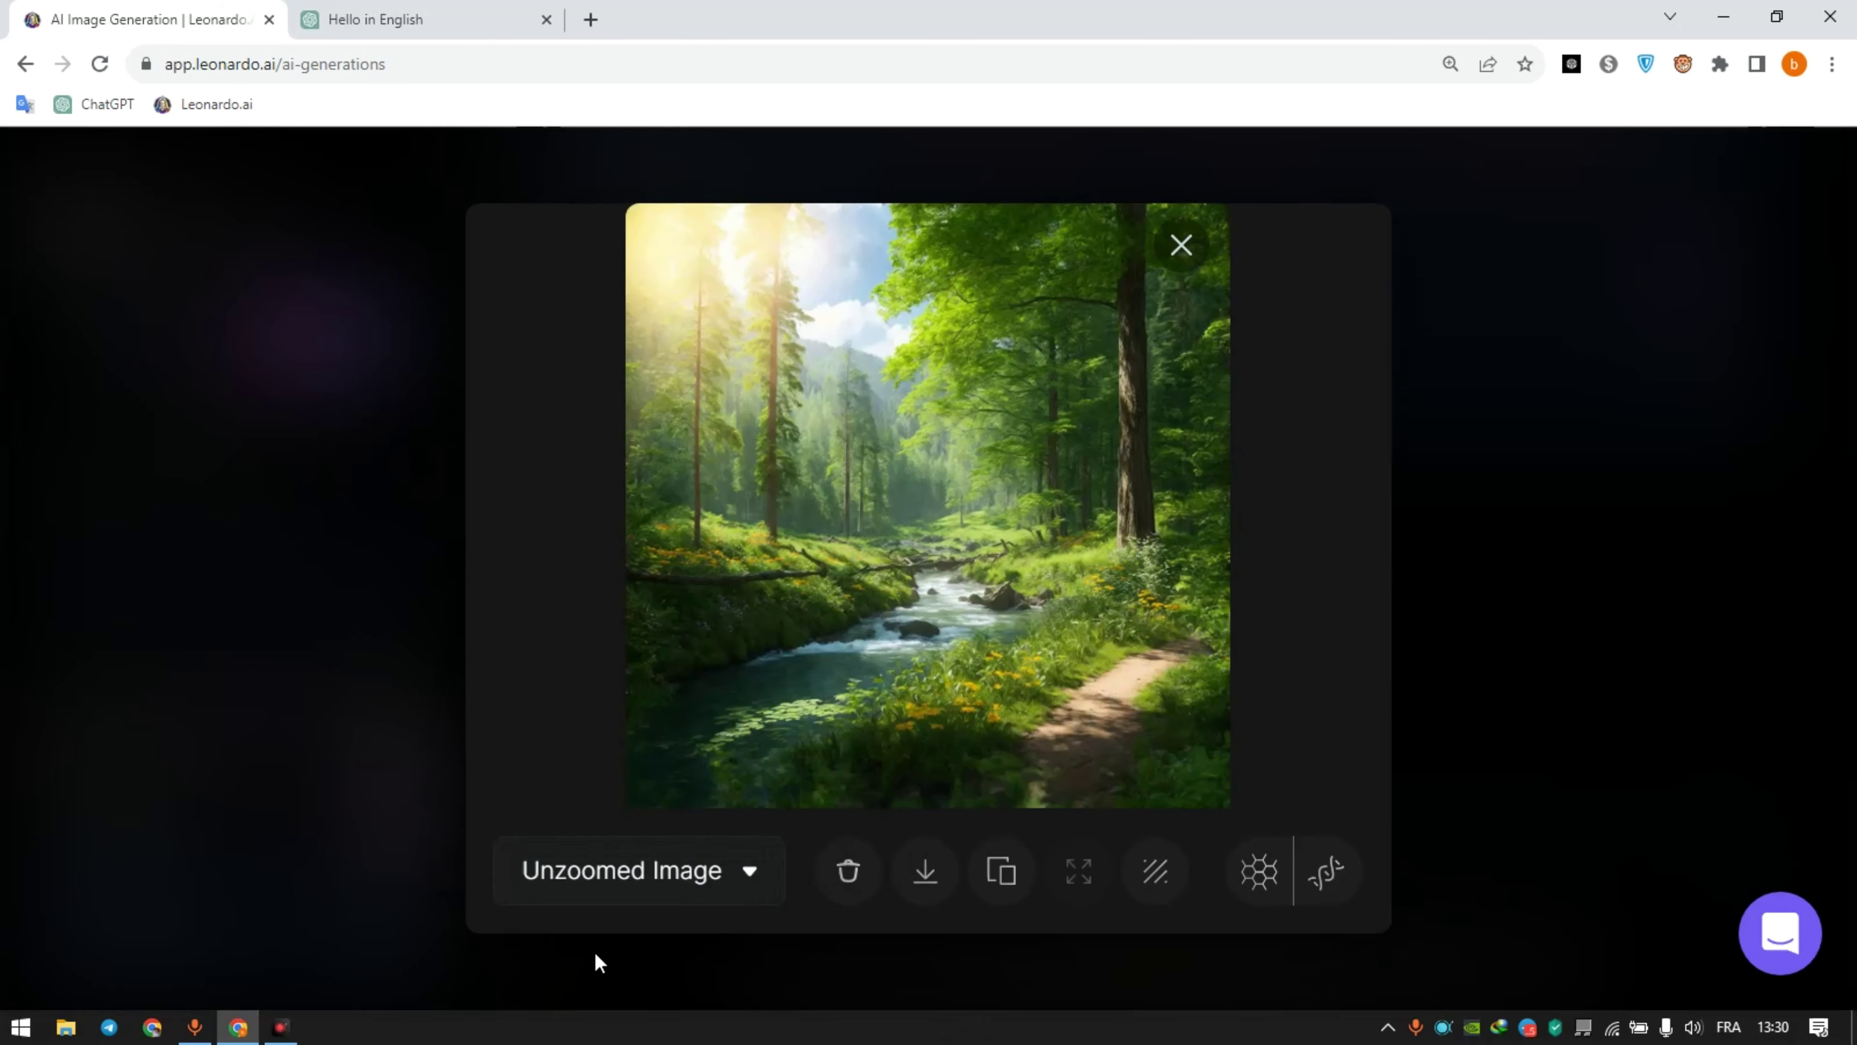
click(607, 871)
click(597, 761)
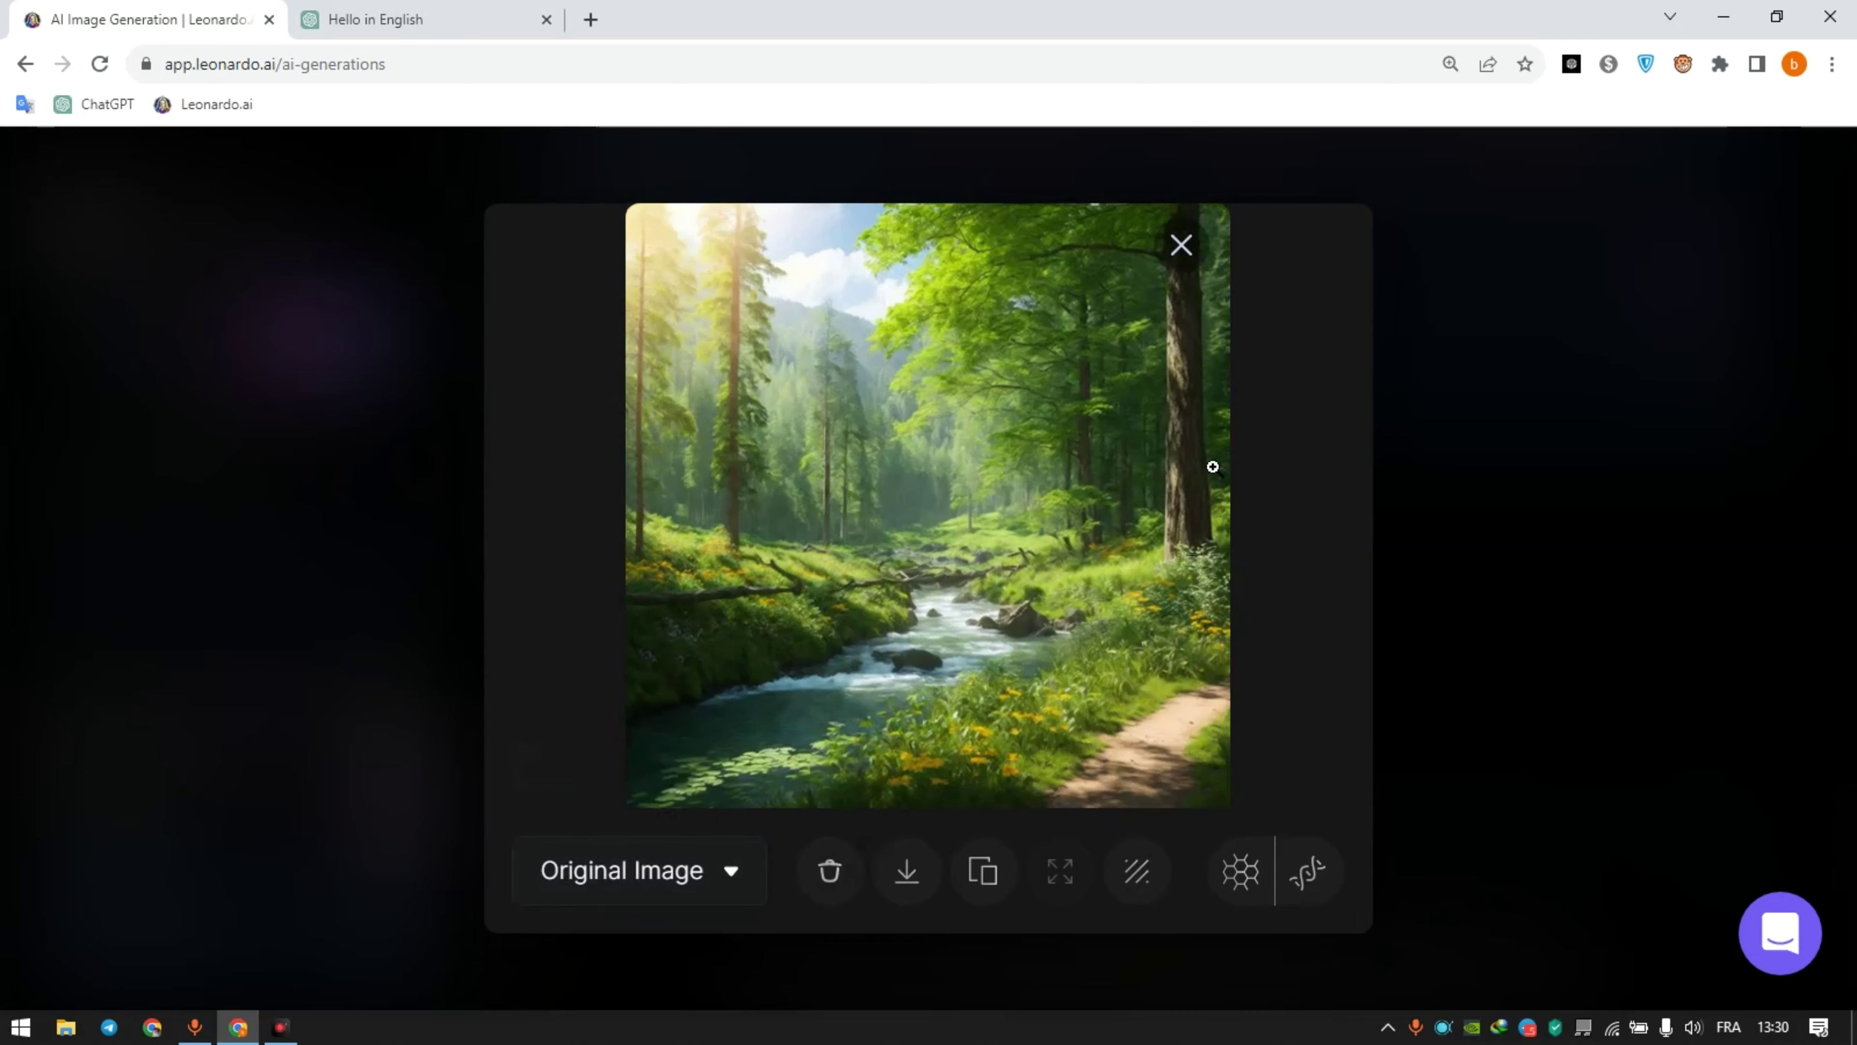
click(695, 874)
click(632, 808)
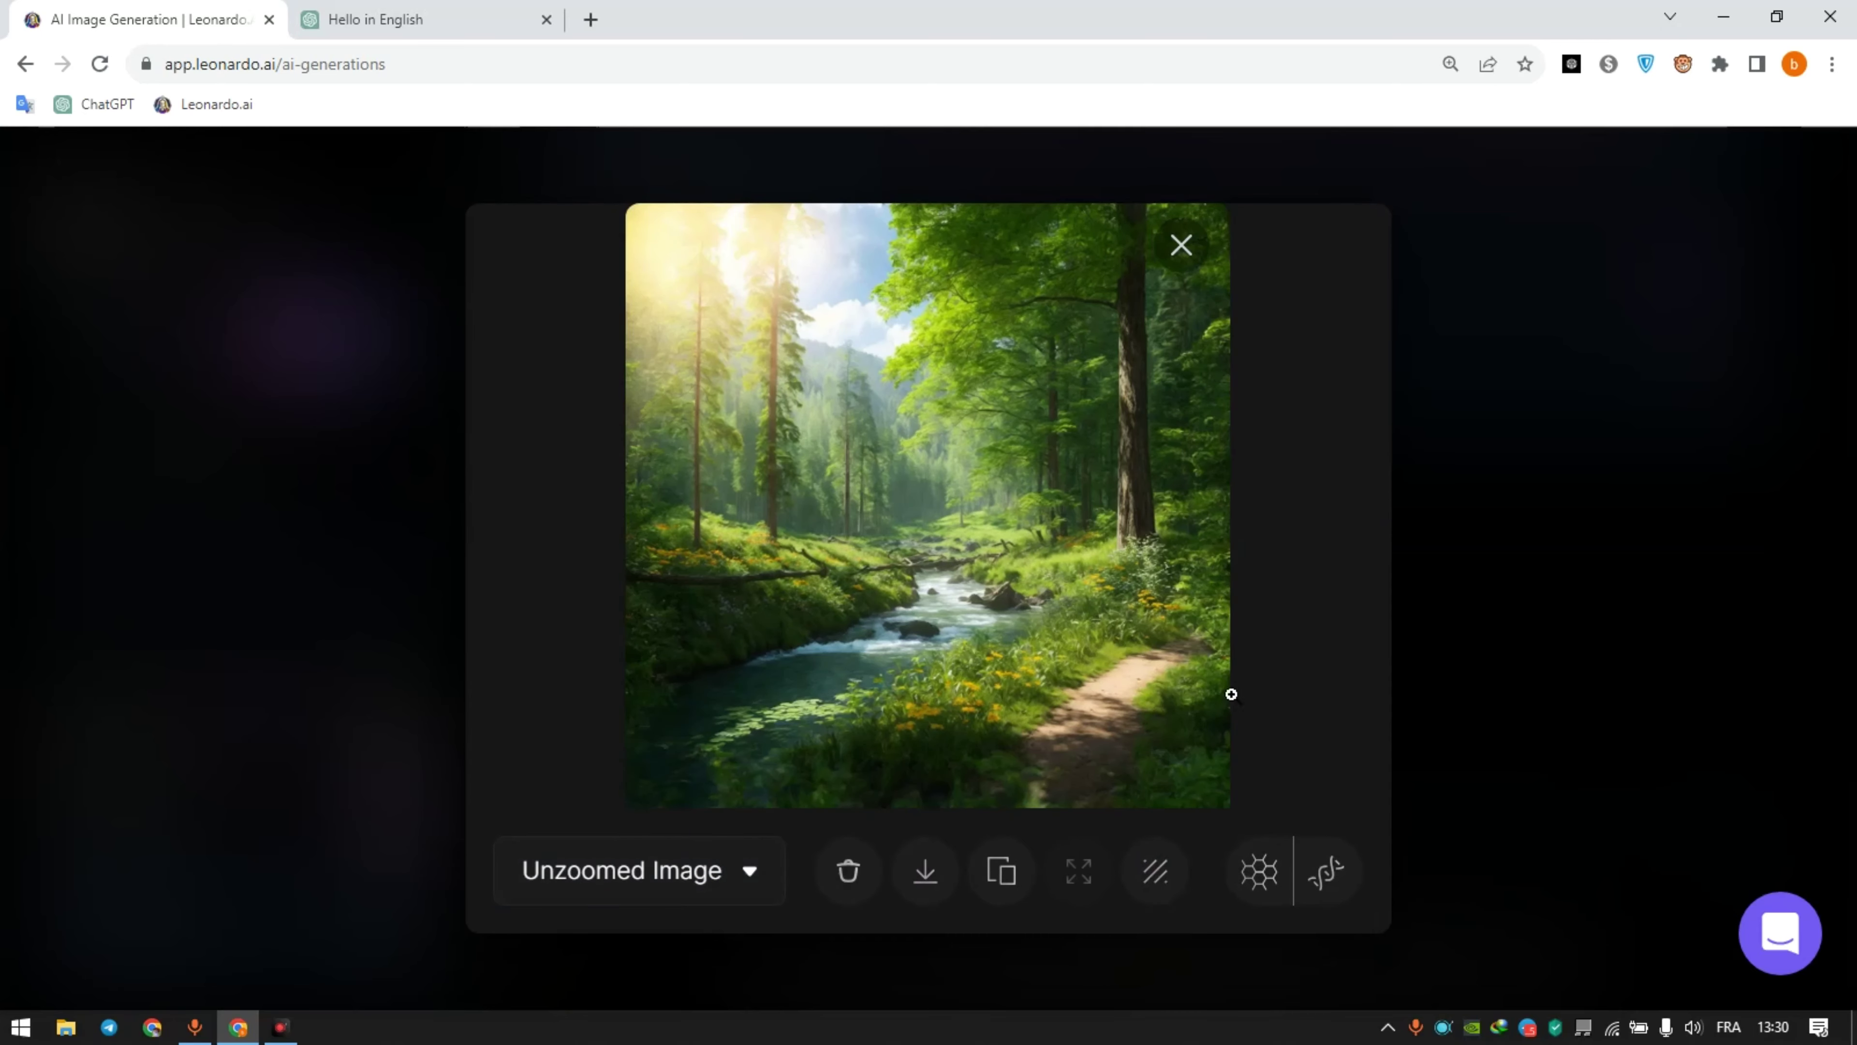
Step: View the unzoomed image enlarged, then close the viewer
click(929, 544)
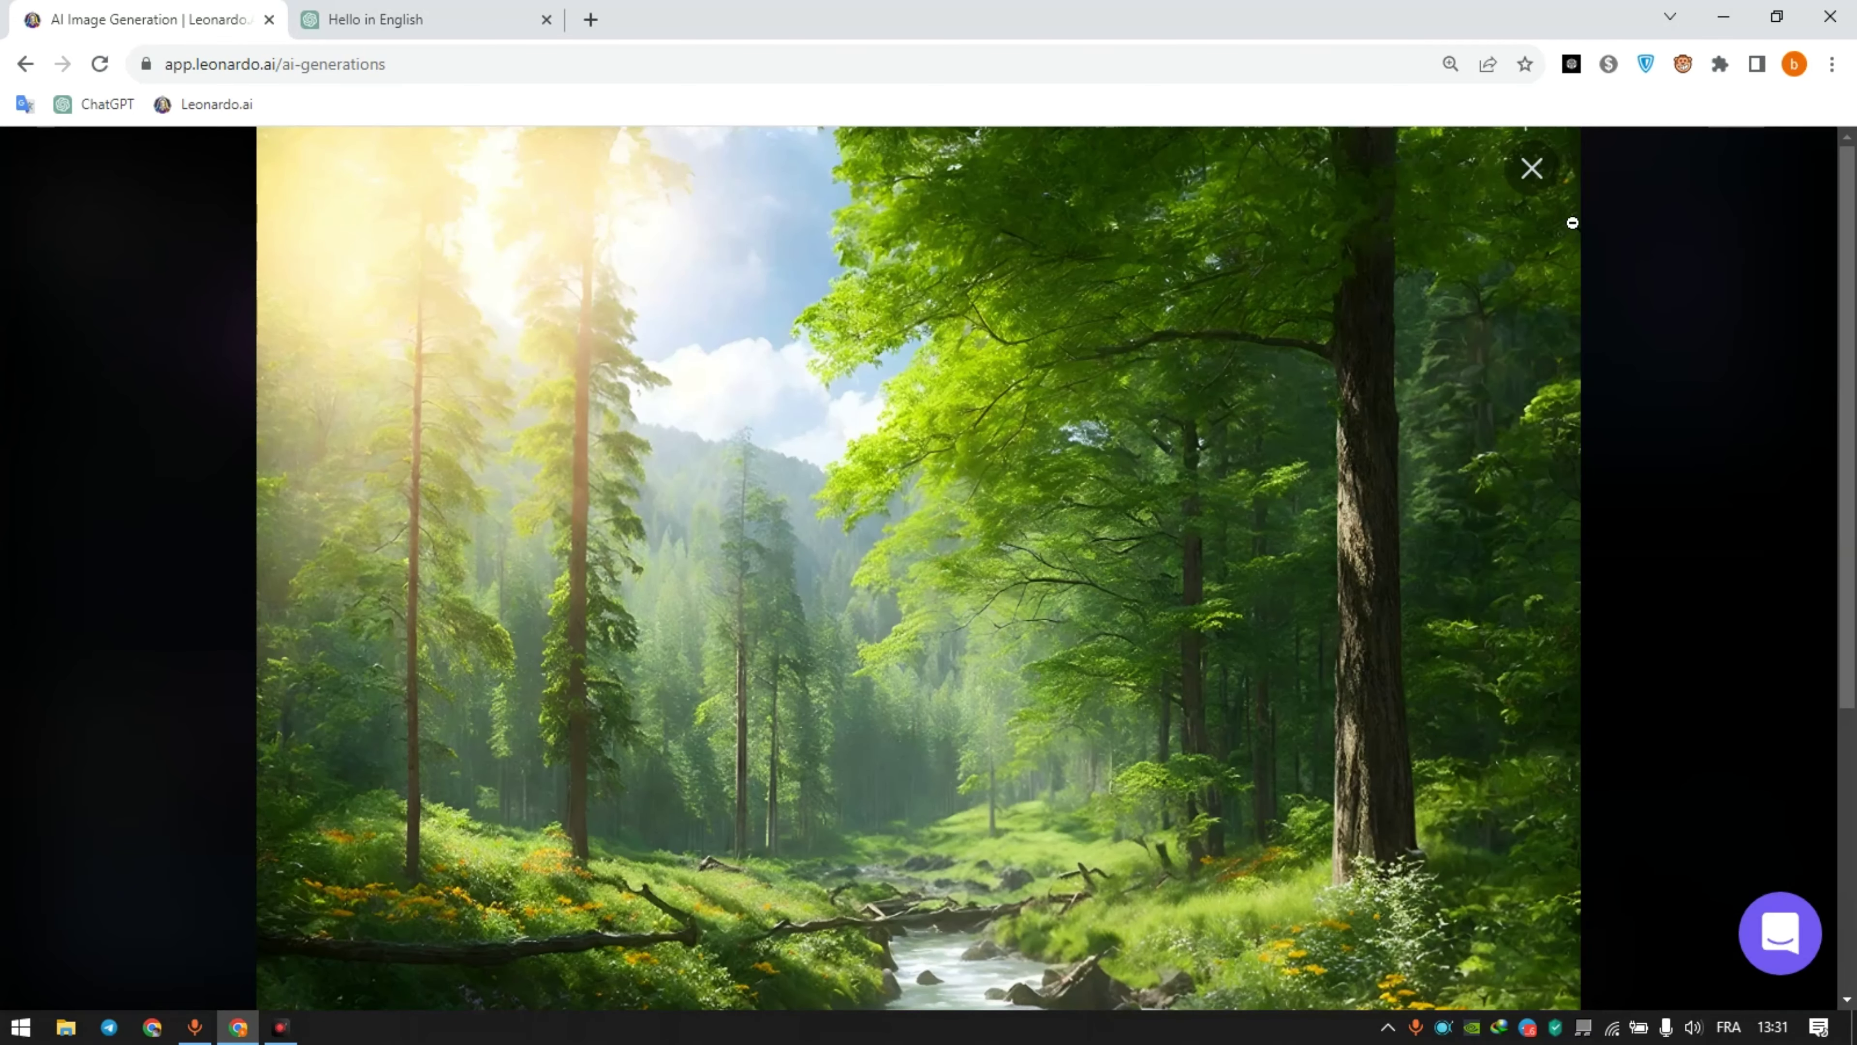
scroll(1190, 793, down, 5)
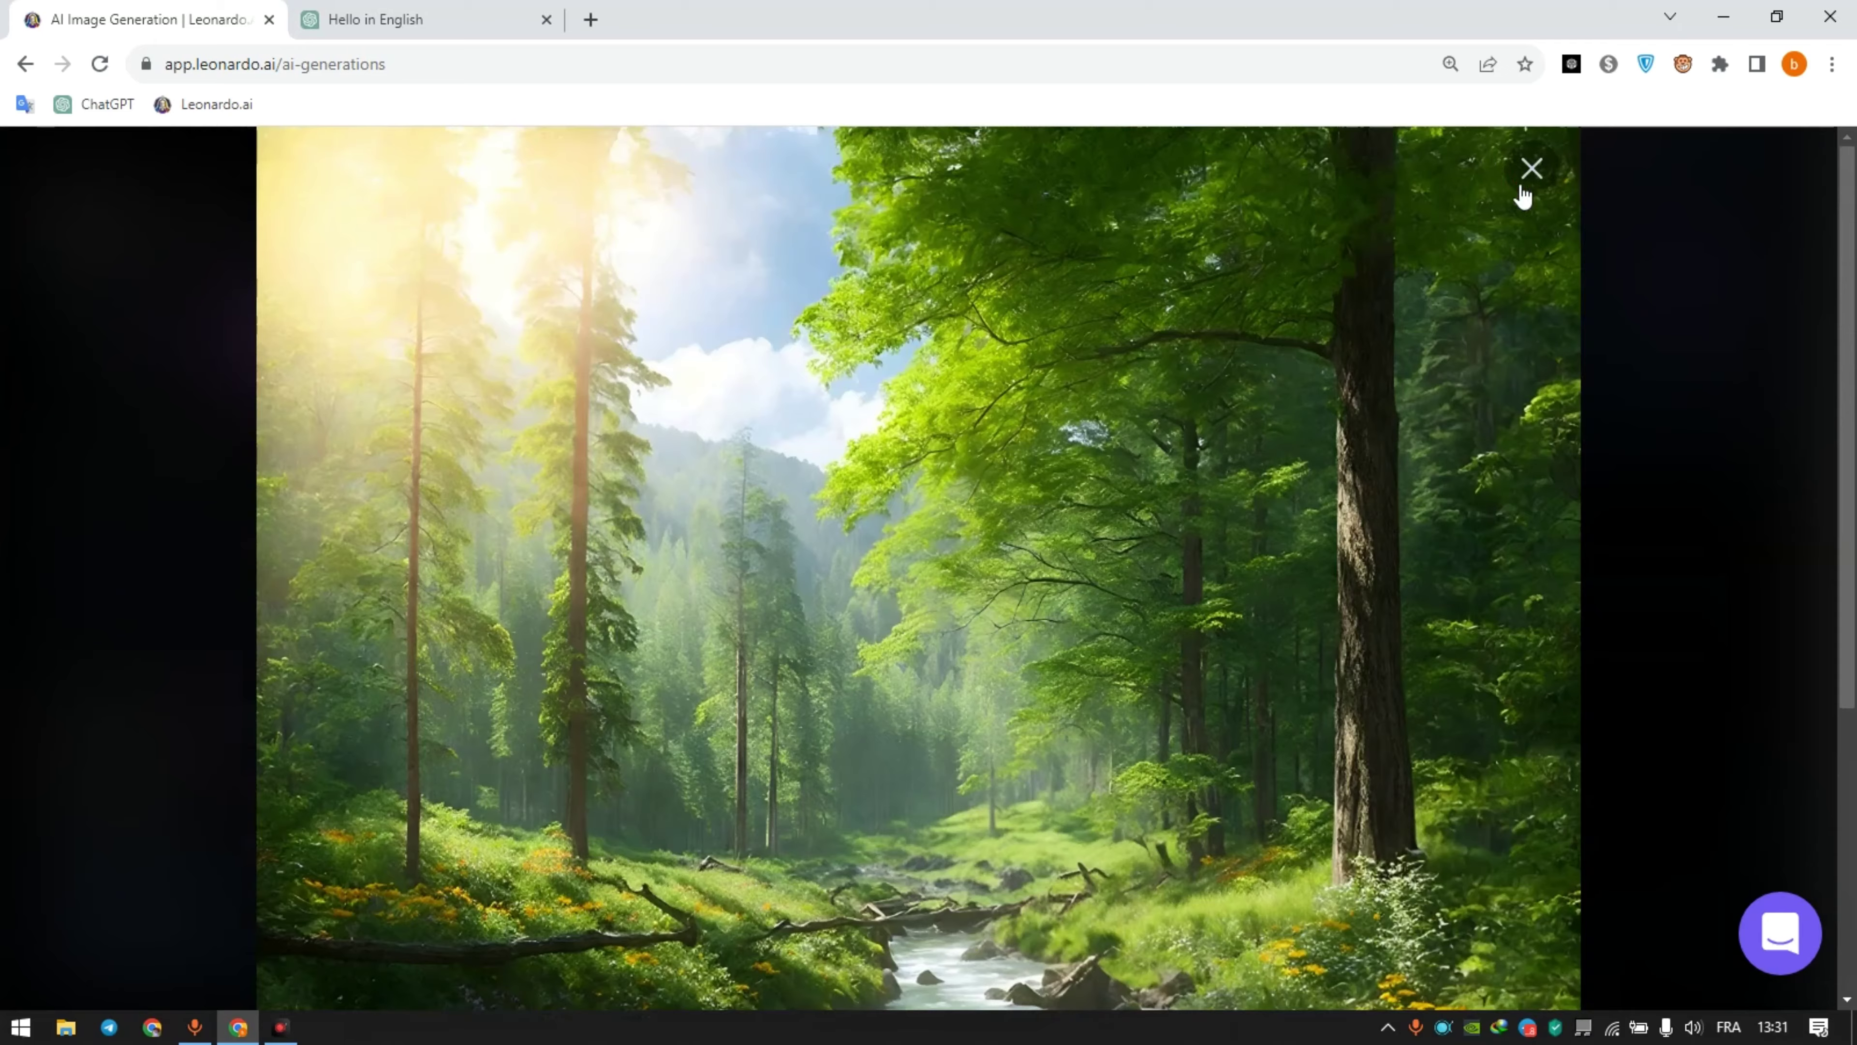
click(1527, 176)
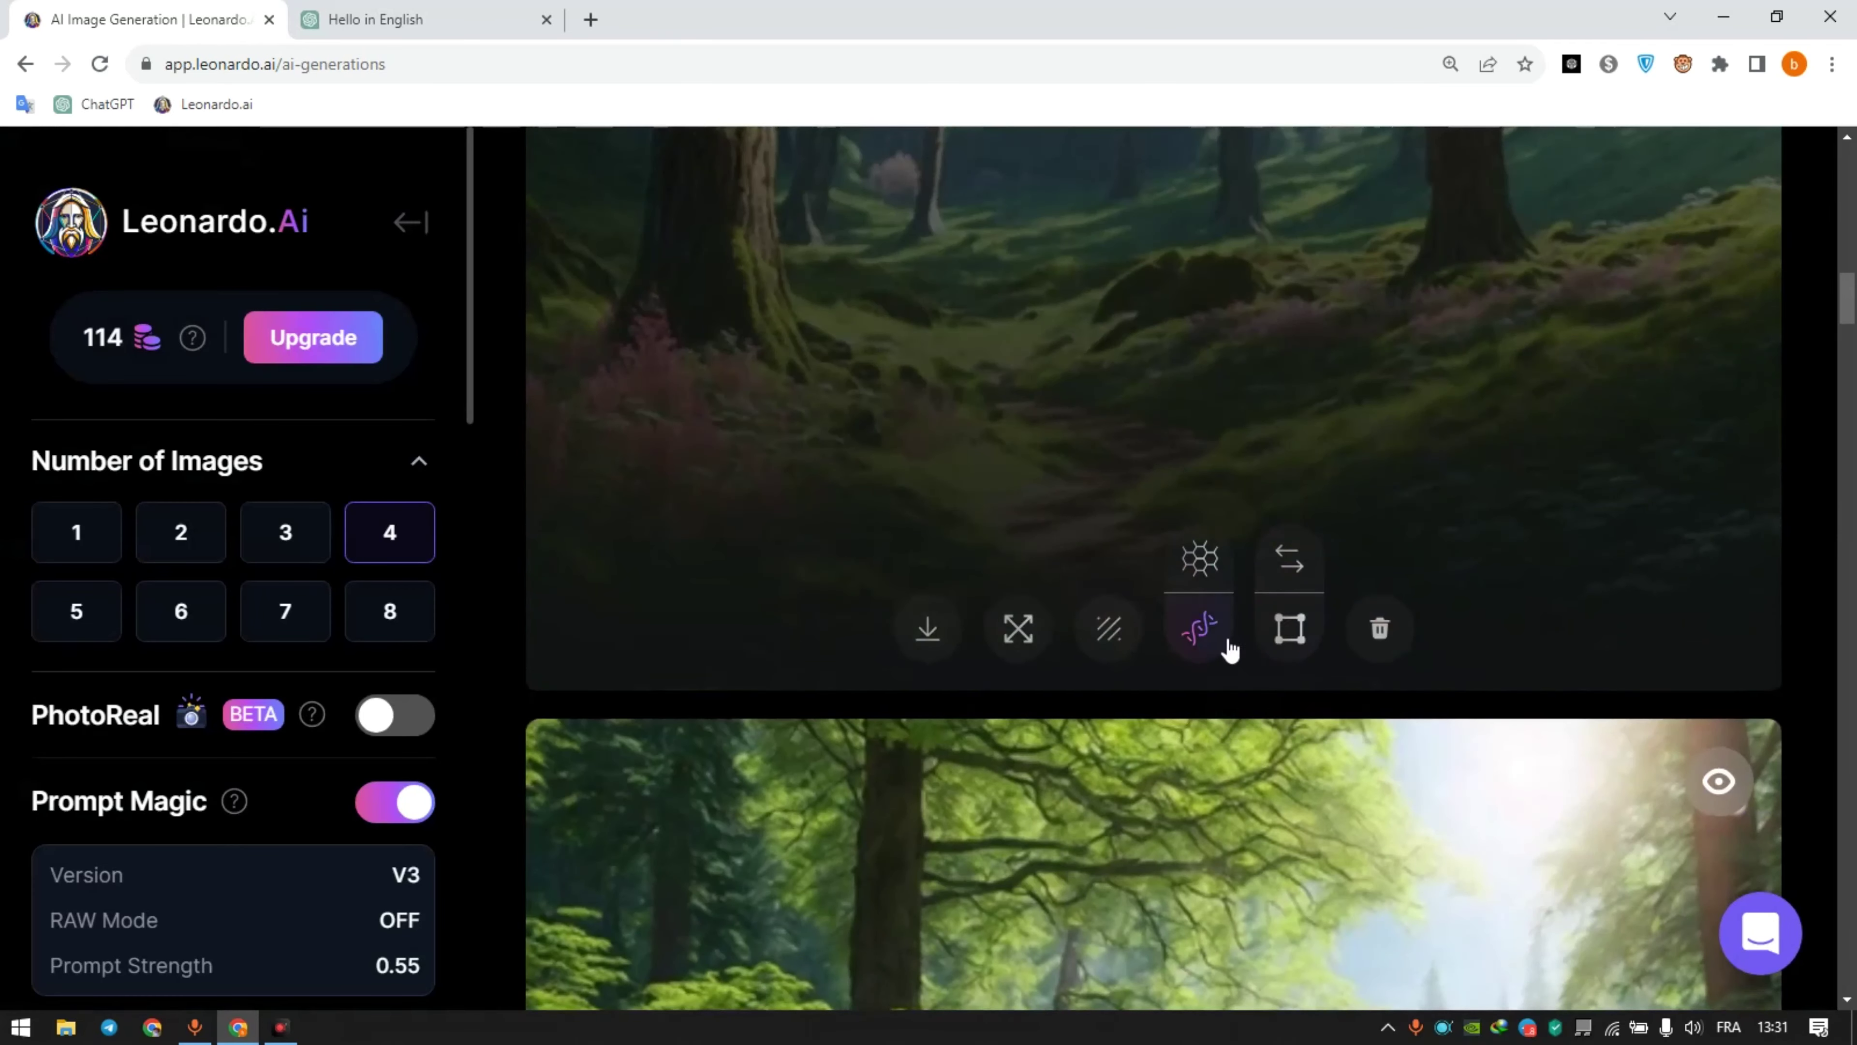
Step: Run an Alchemy upscale on the sunlit forest image
click(1190, 645)
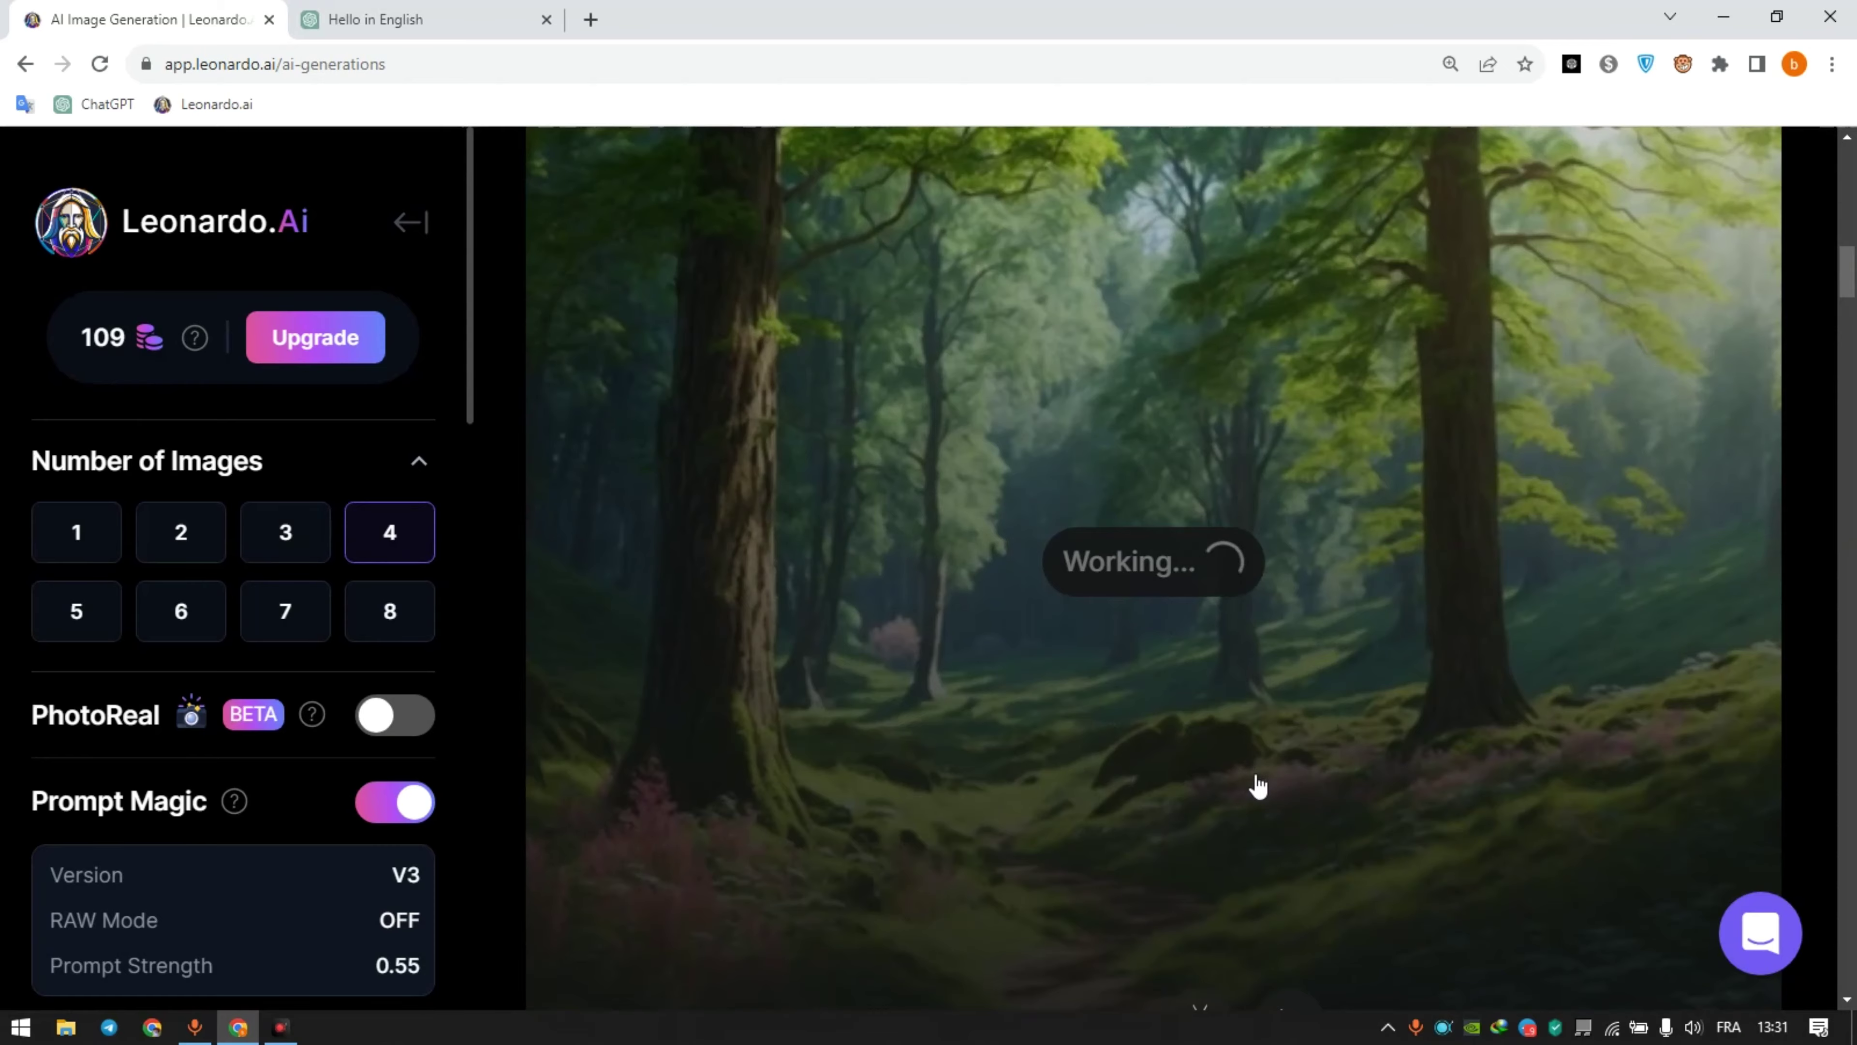
scroll(1256, 784, down, 5)
scroll(1223, 580, down, 10)
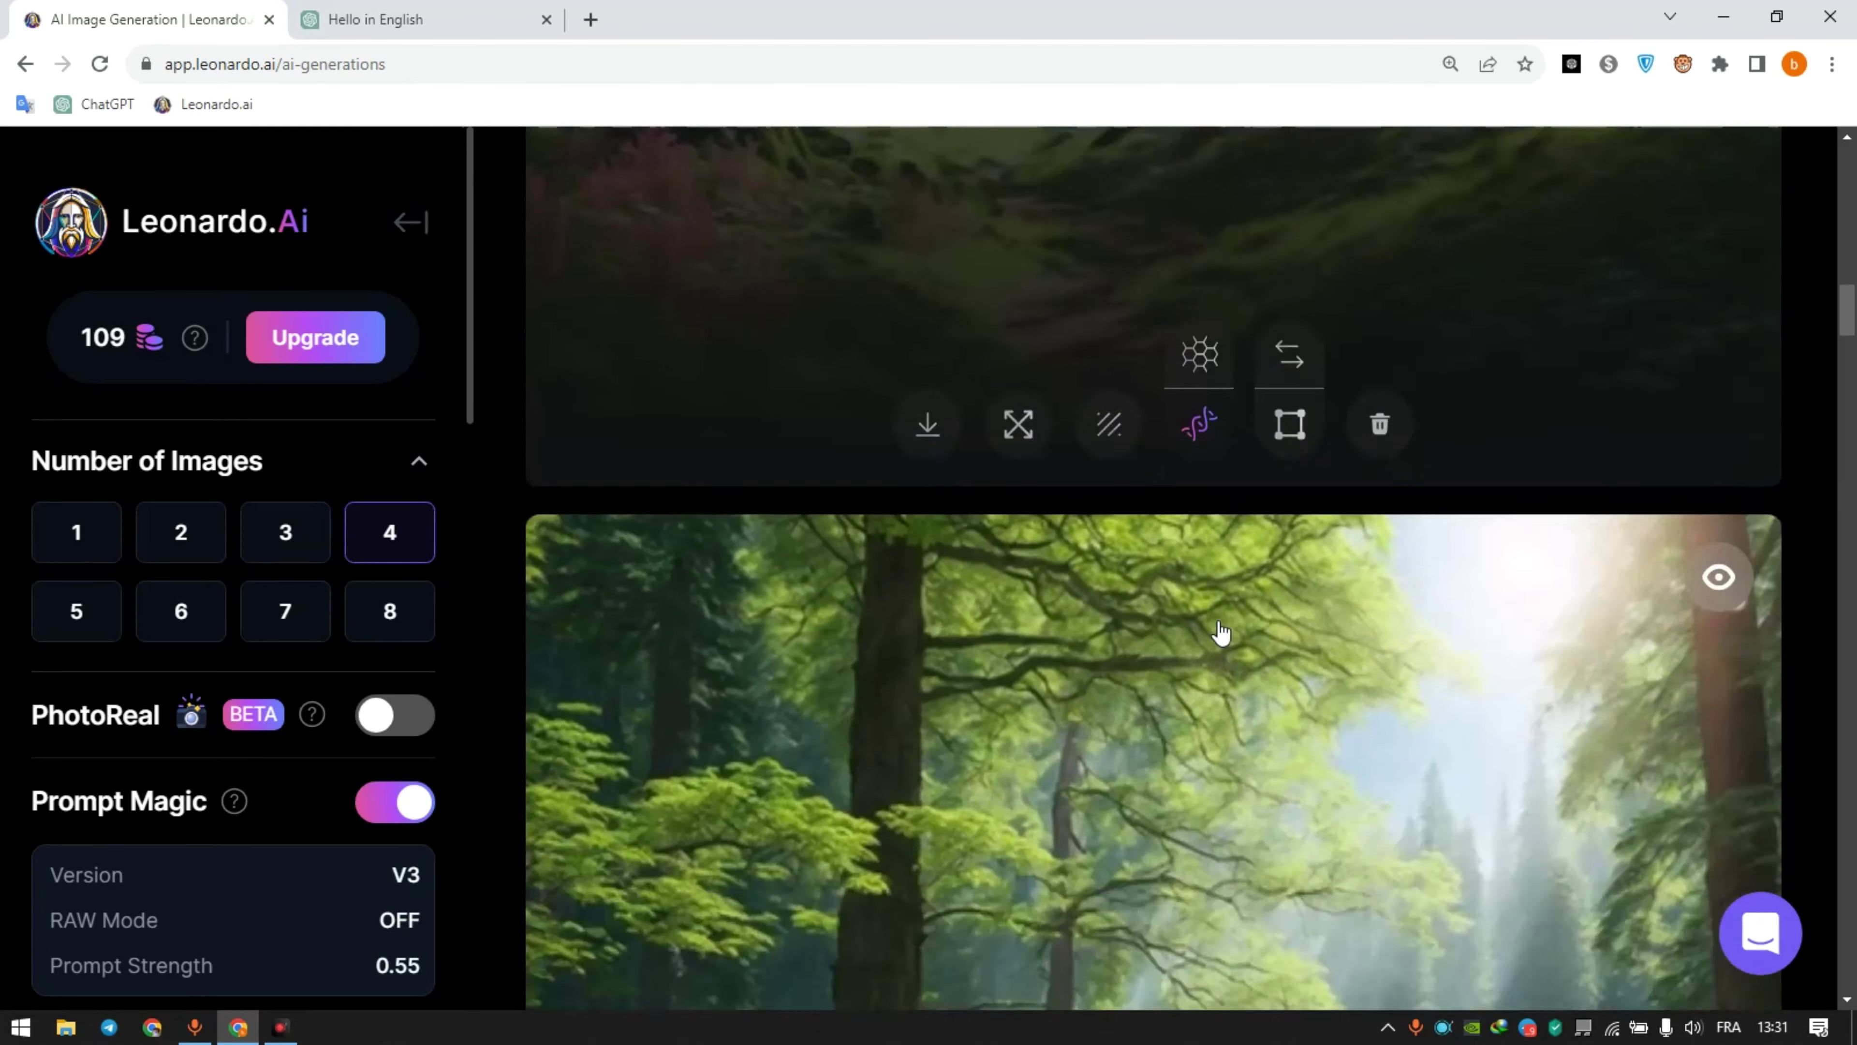
scroll(1170, 658, up, 2)
scroll(1112, 489, up, 3)
Step: Compare the Alchemy Smooth Upscaled version of the stream forest image against the original
click(1112, 489)
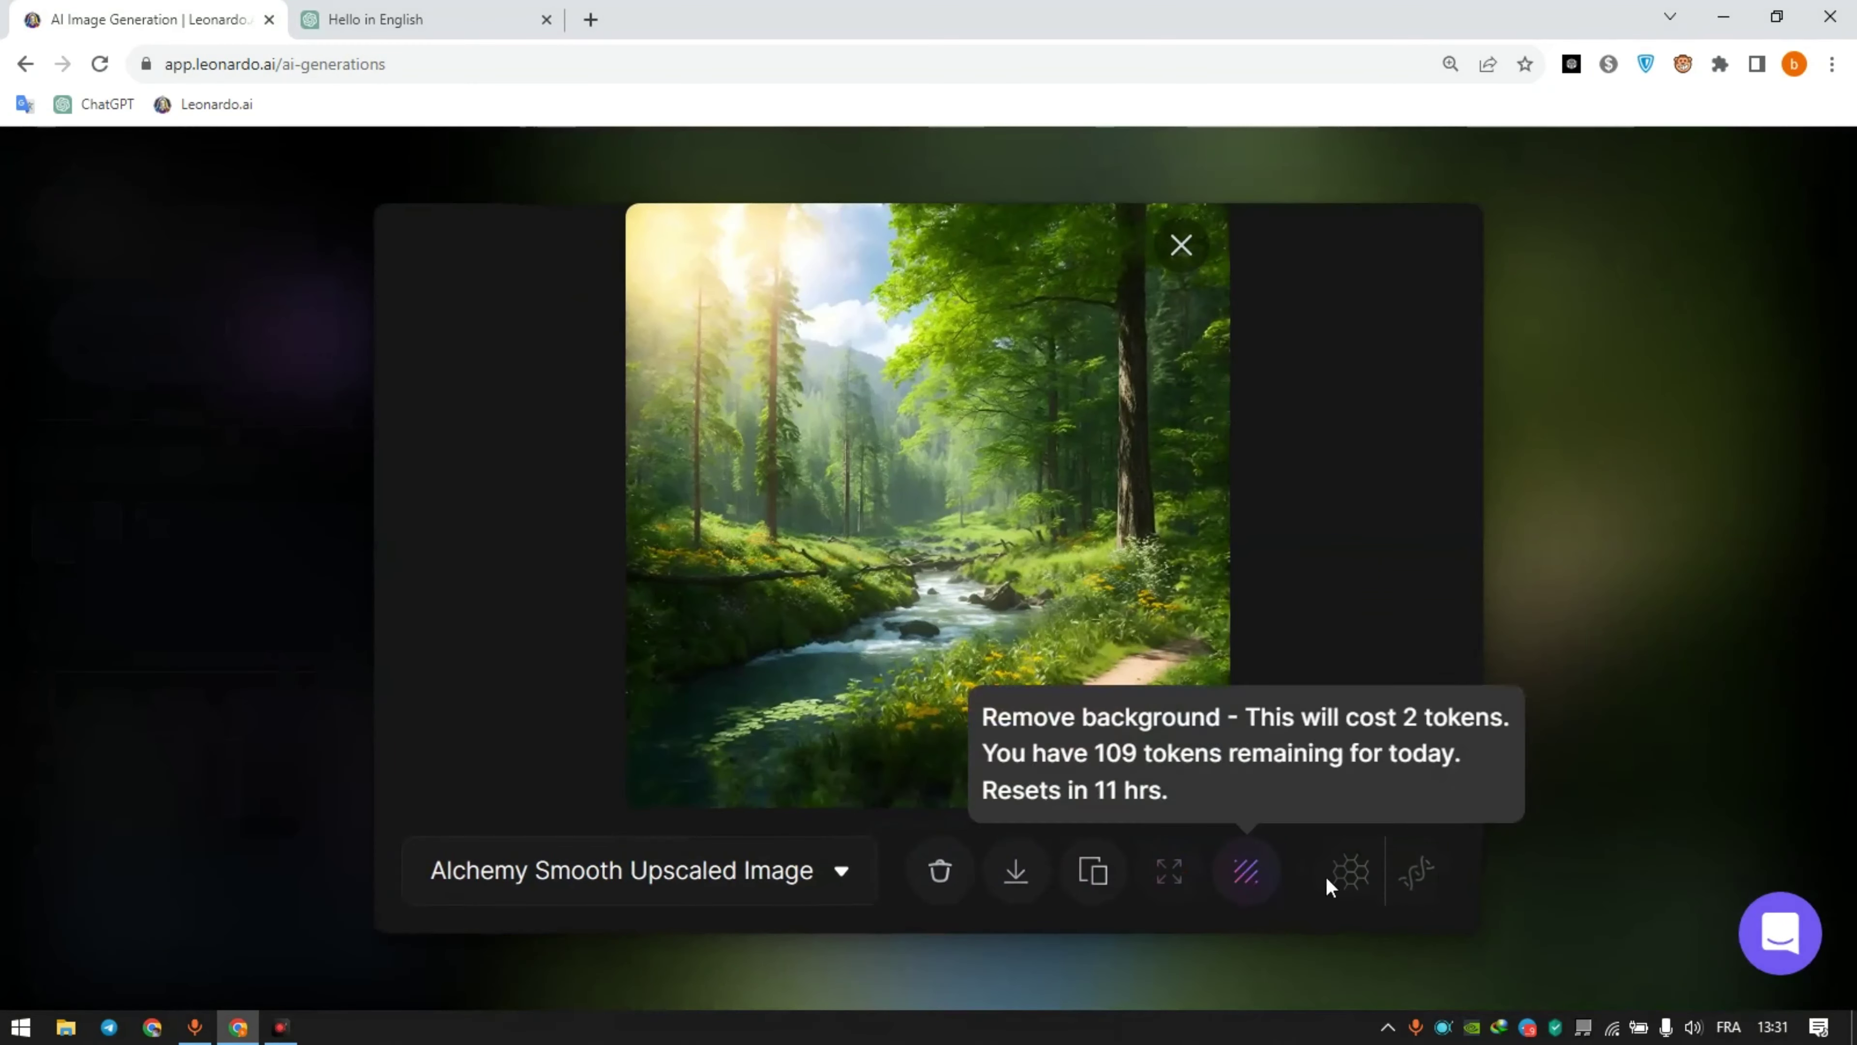
click(802, 897)
click(508, 689)
click(649, 886)
click(593, 749)
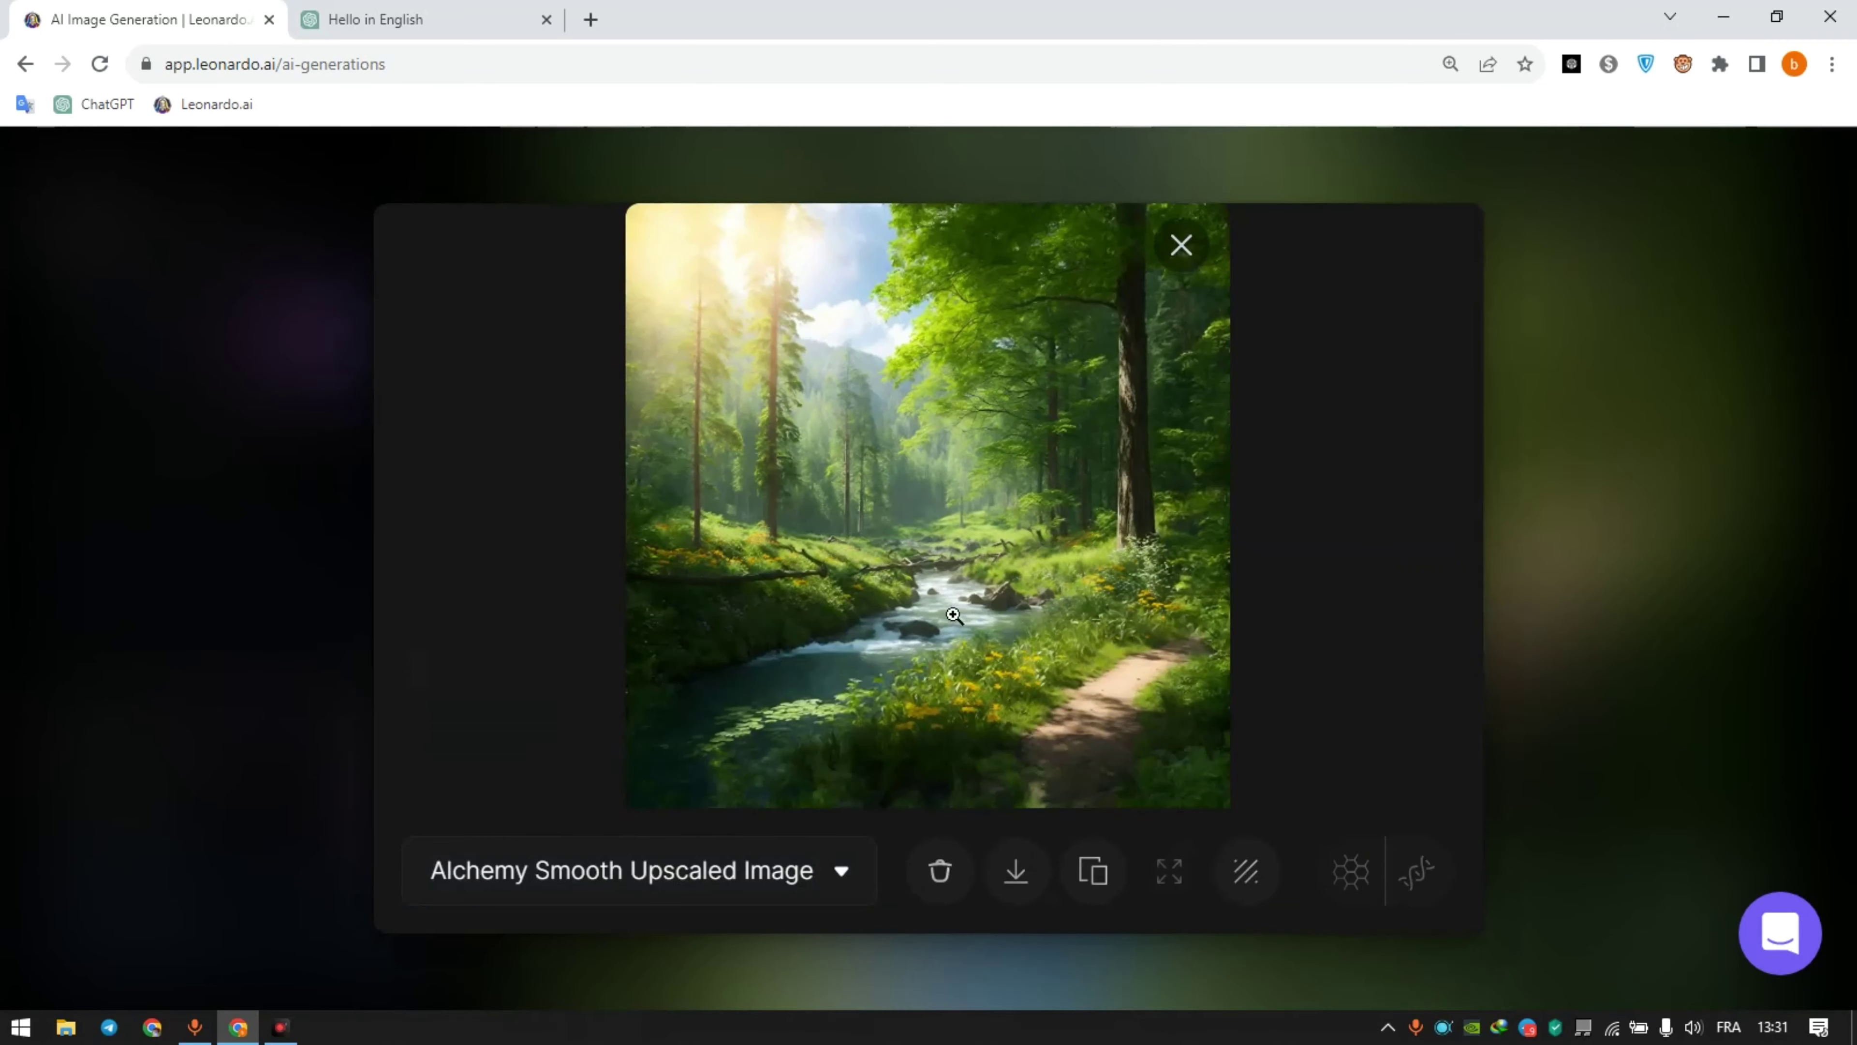
click(955, 615)
click(883, 593)
Step: Download the upscaled forest image and open it in Photos from Chrome's downloads
click(1016, 871)
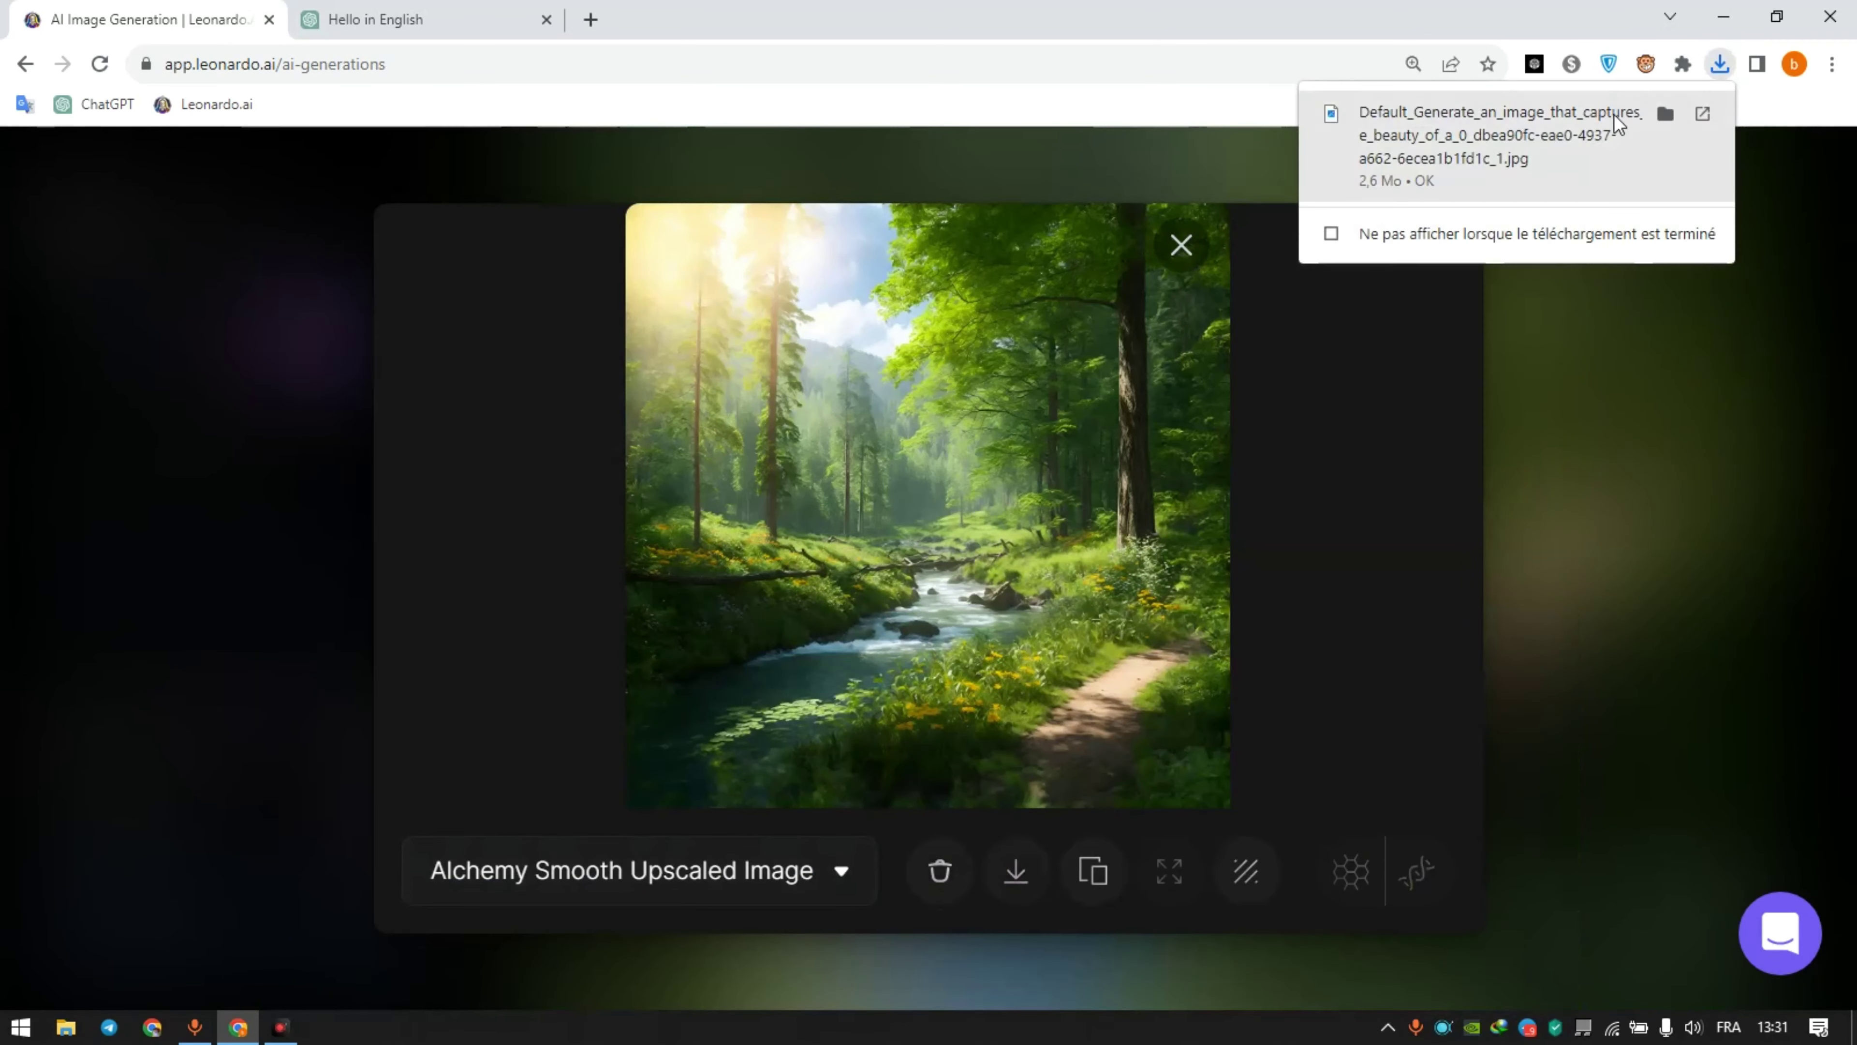
click(1499, 139)
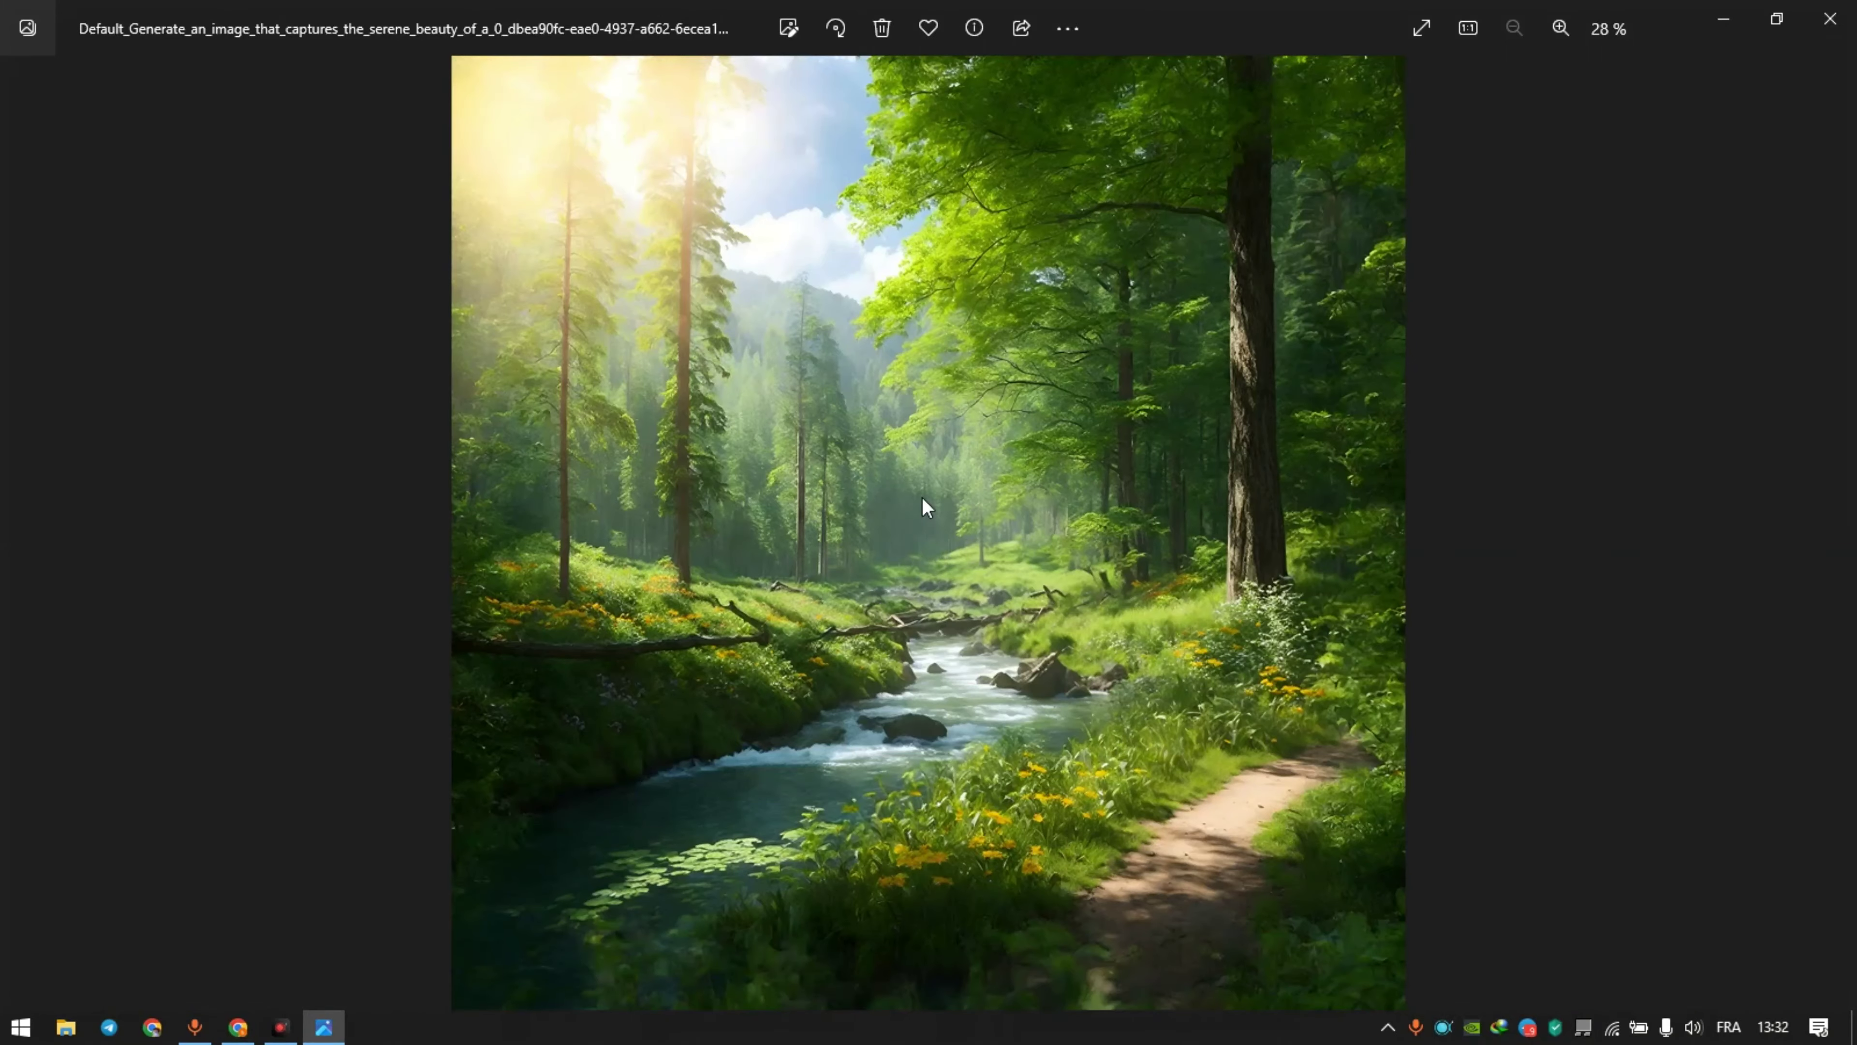
scroll(922, 497, up, 3)
scroll(769, 673, up, 2)
scroll(769, 673, down, 5)
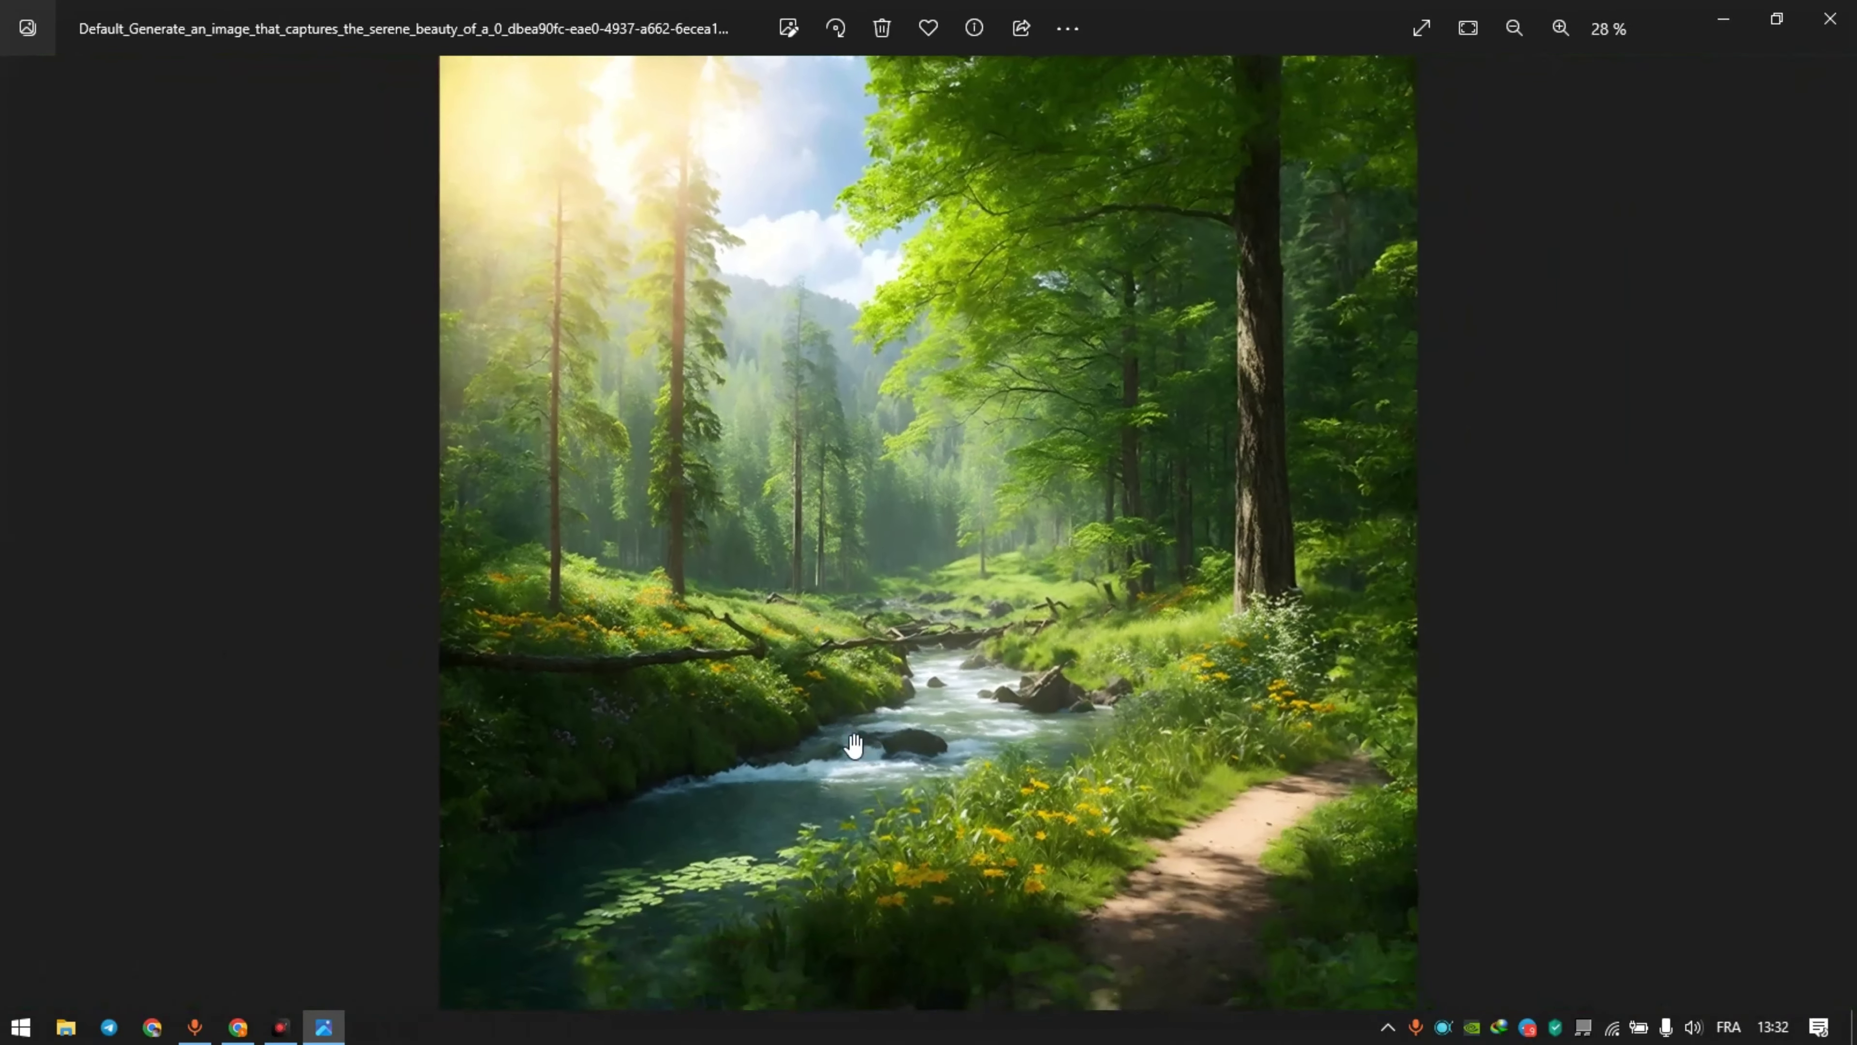
click(1831, 18)
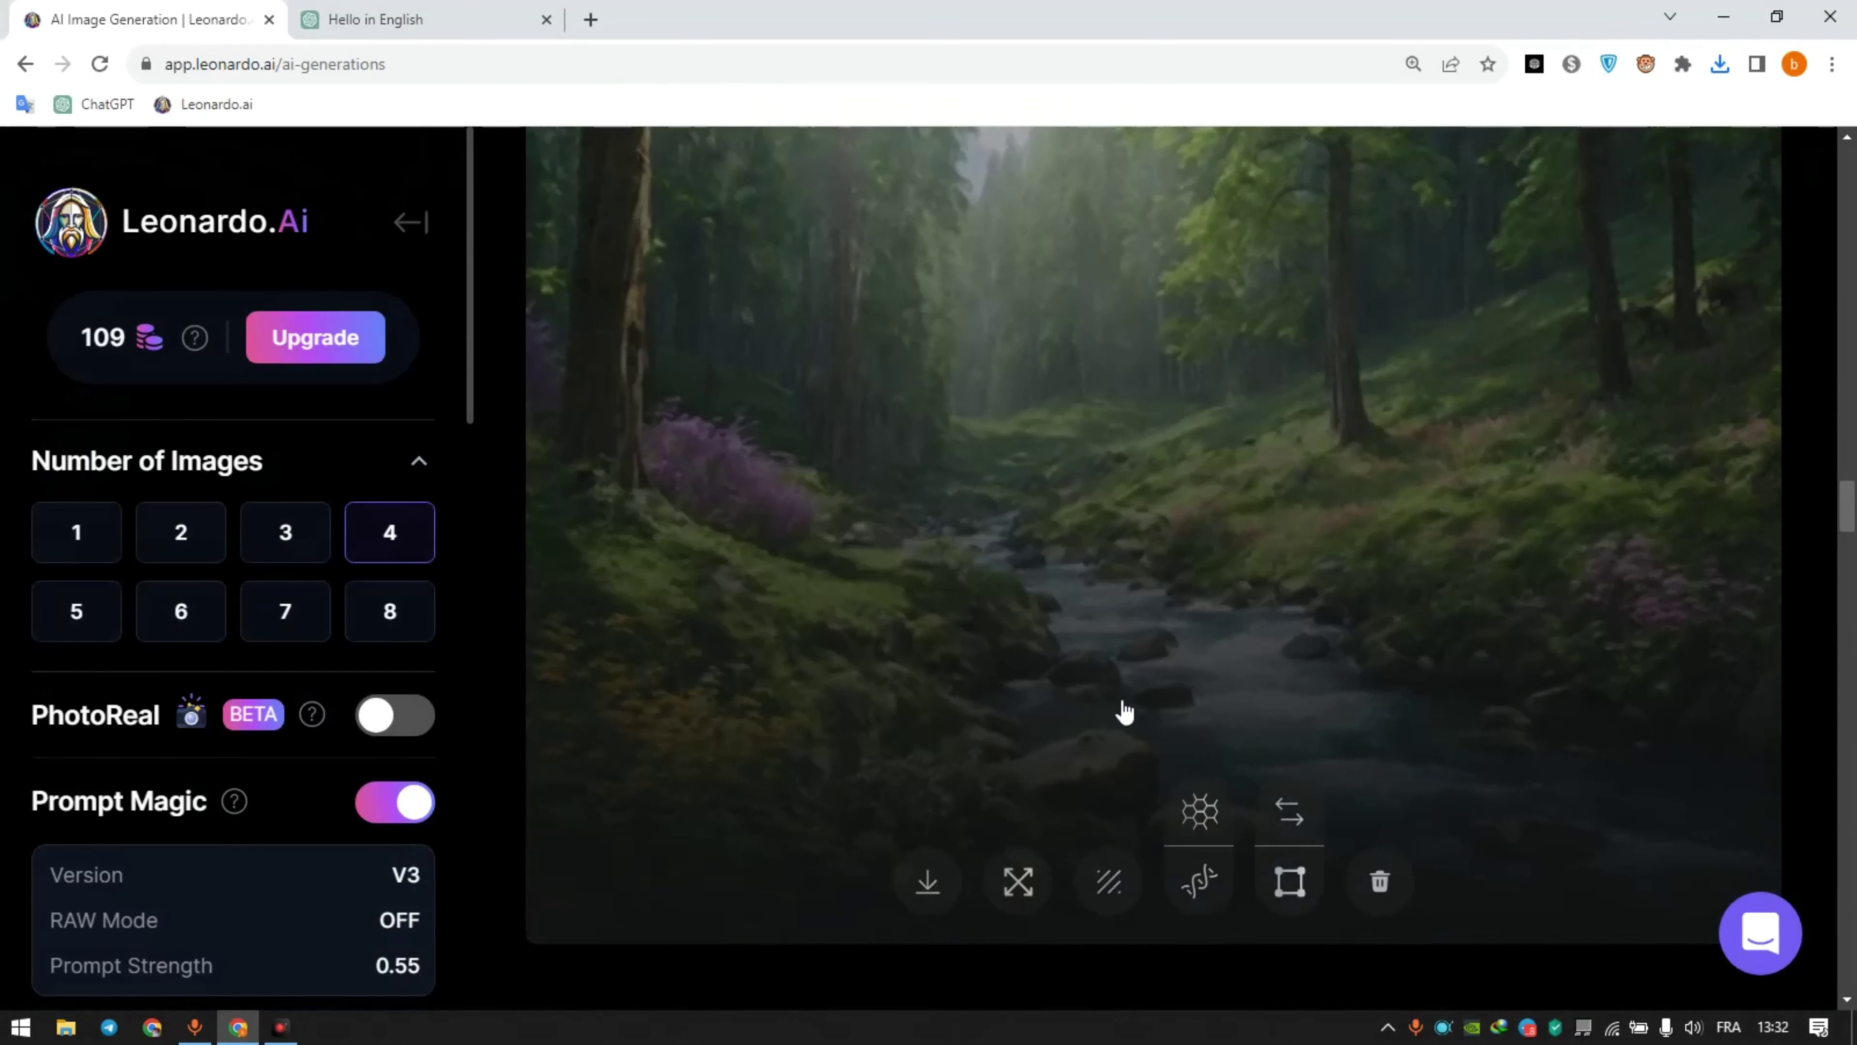
click(1065, 587)
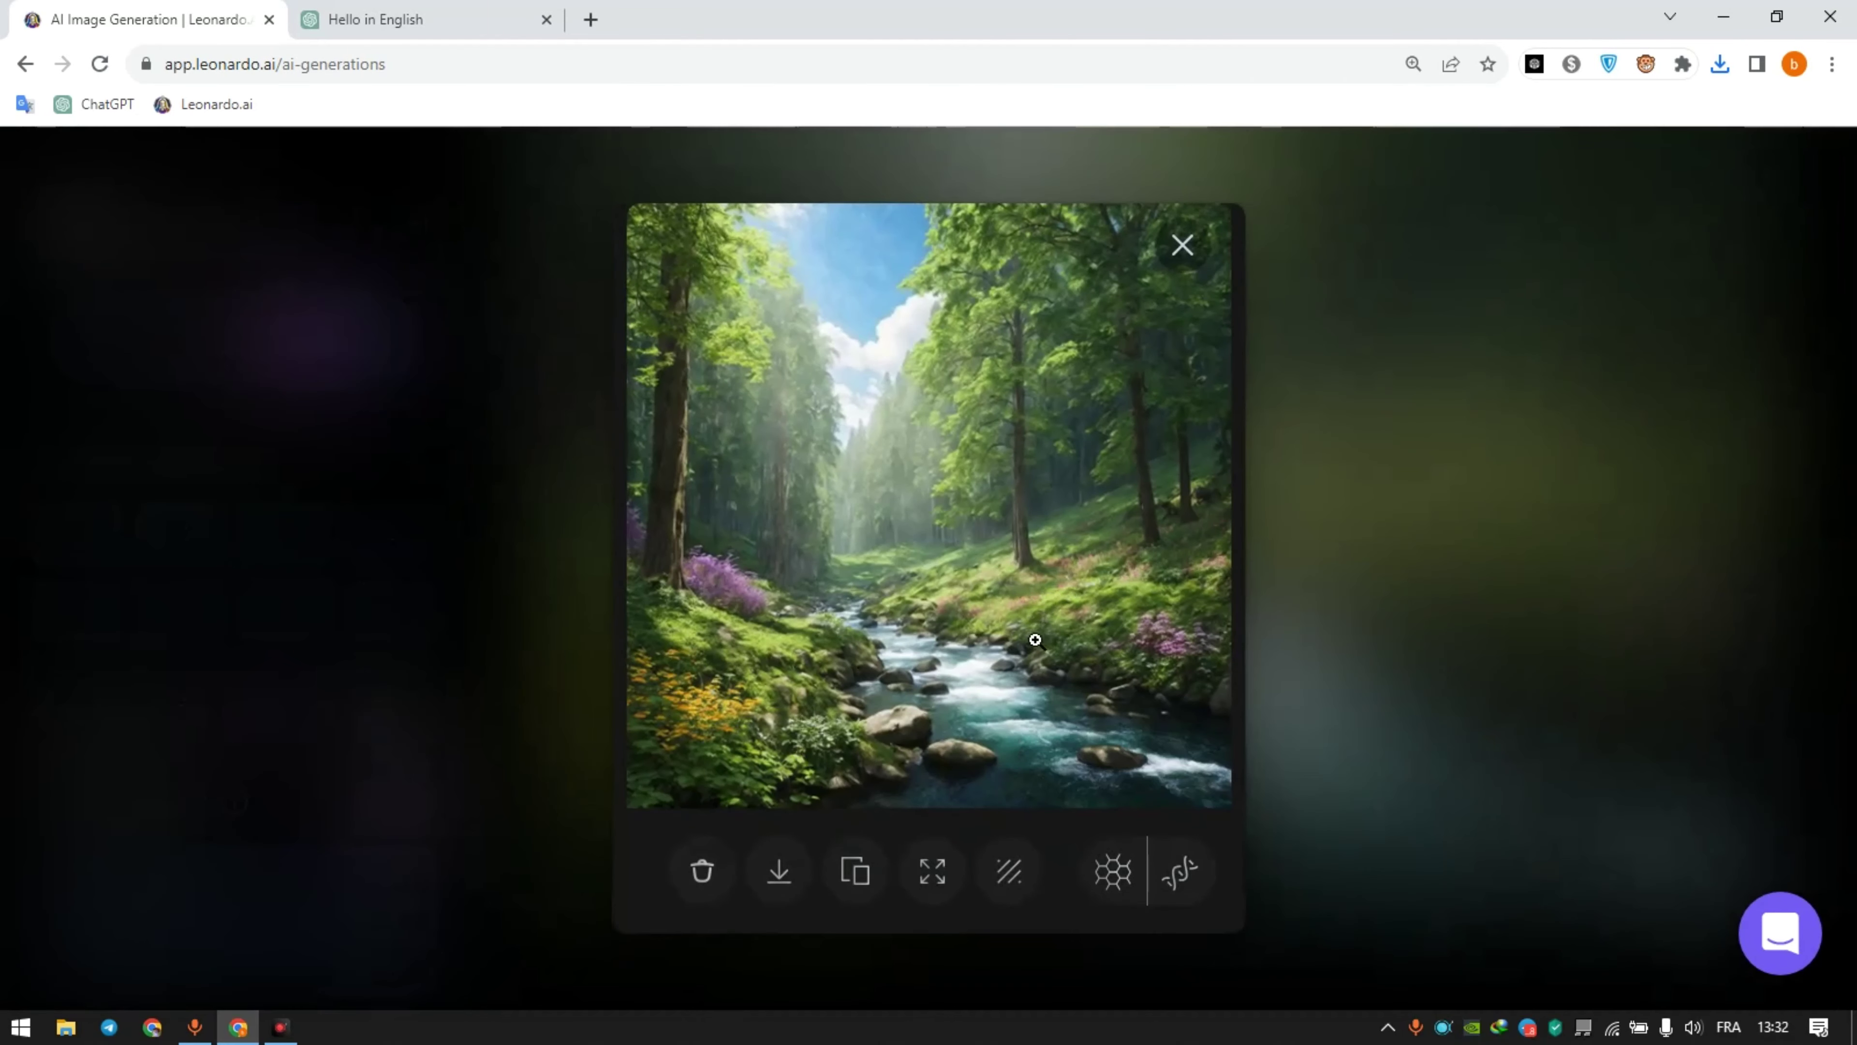
click(930, 552)
scroll(1015, 668, down, 5)
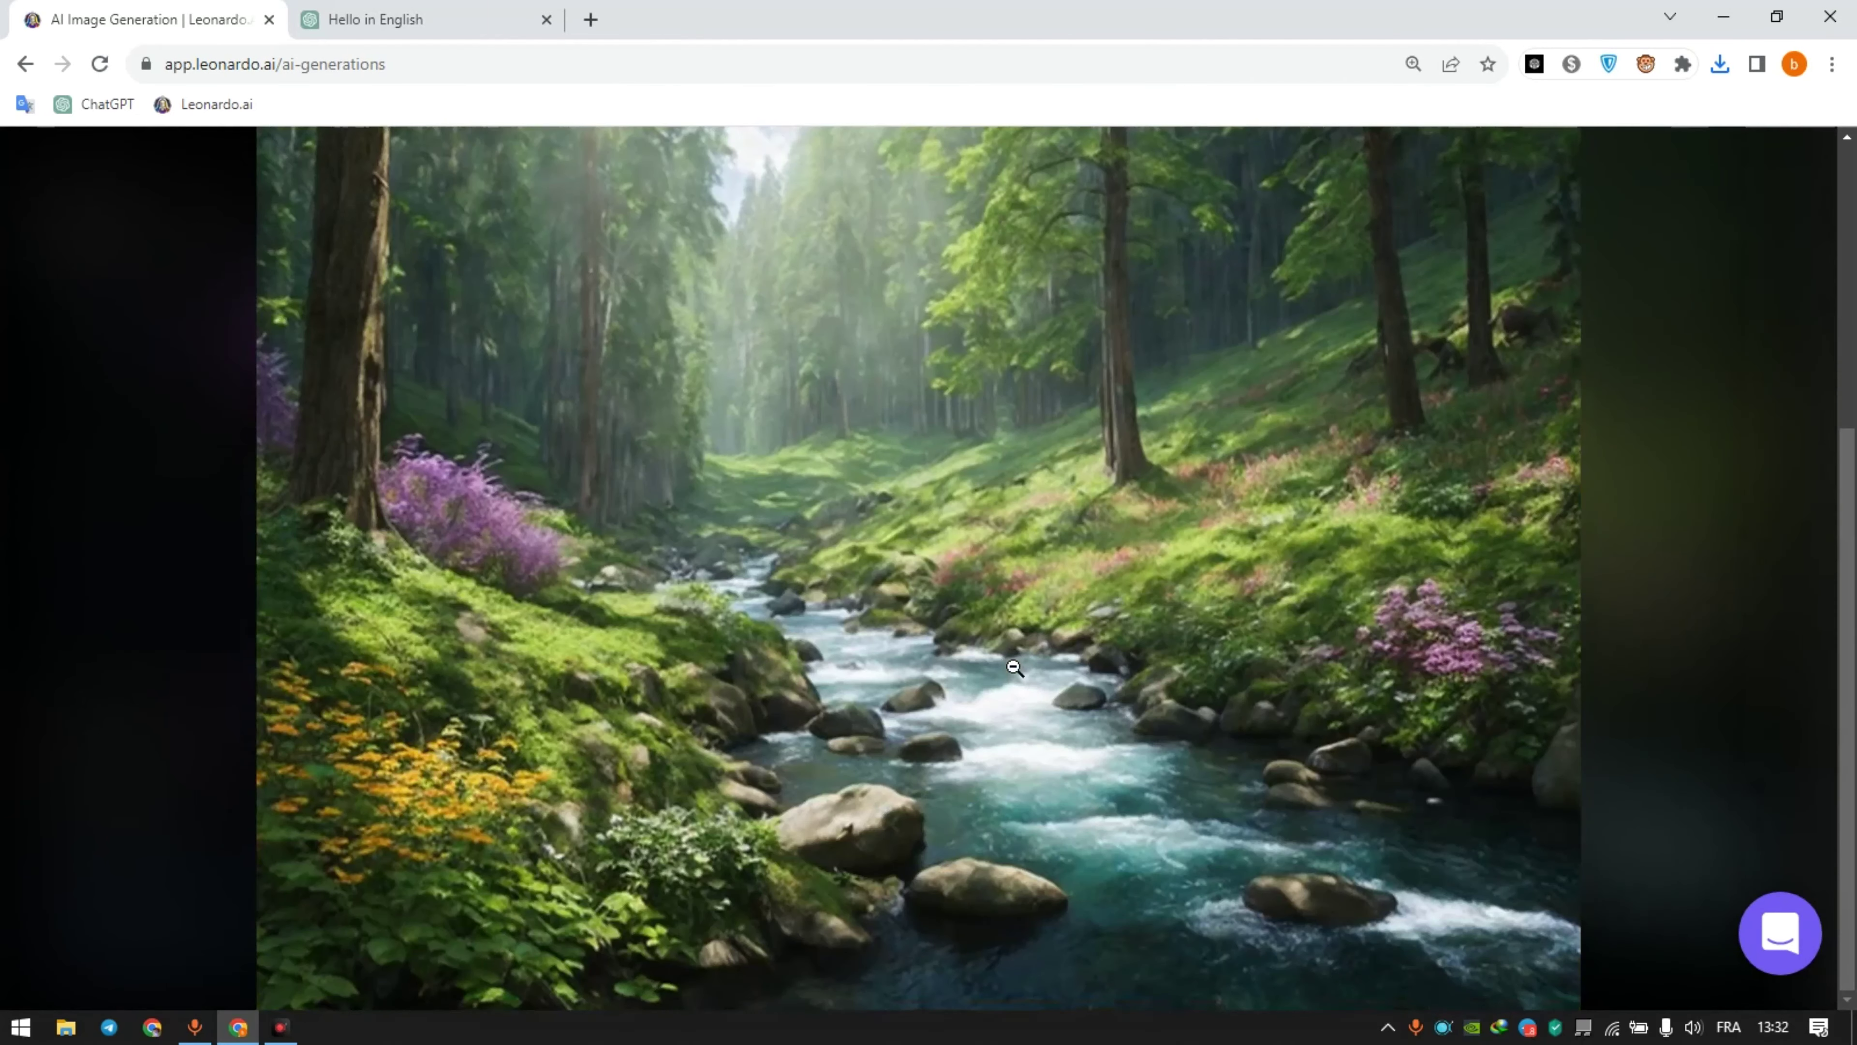
click(972, 714)
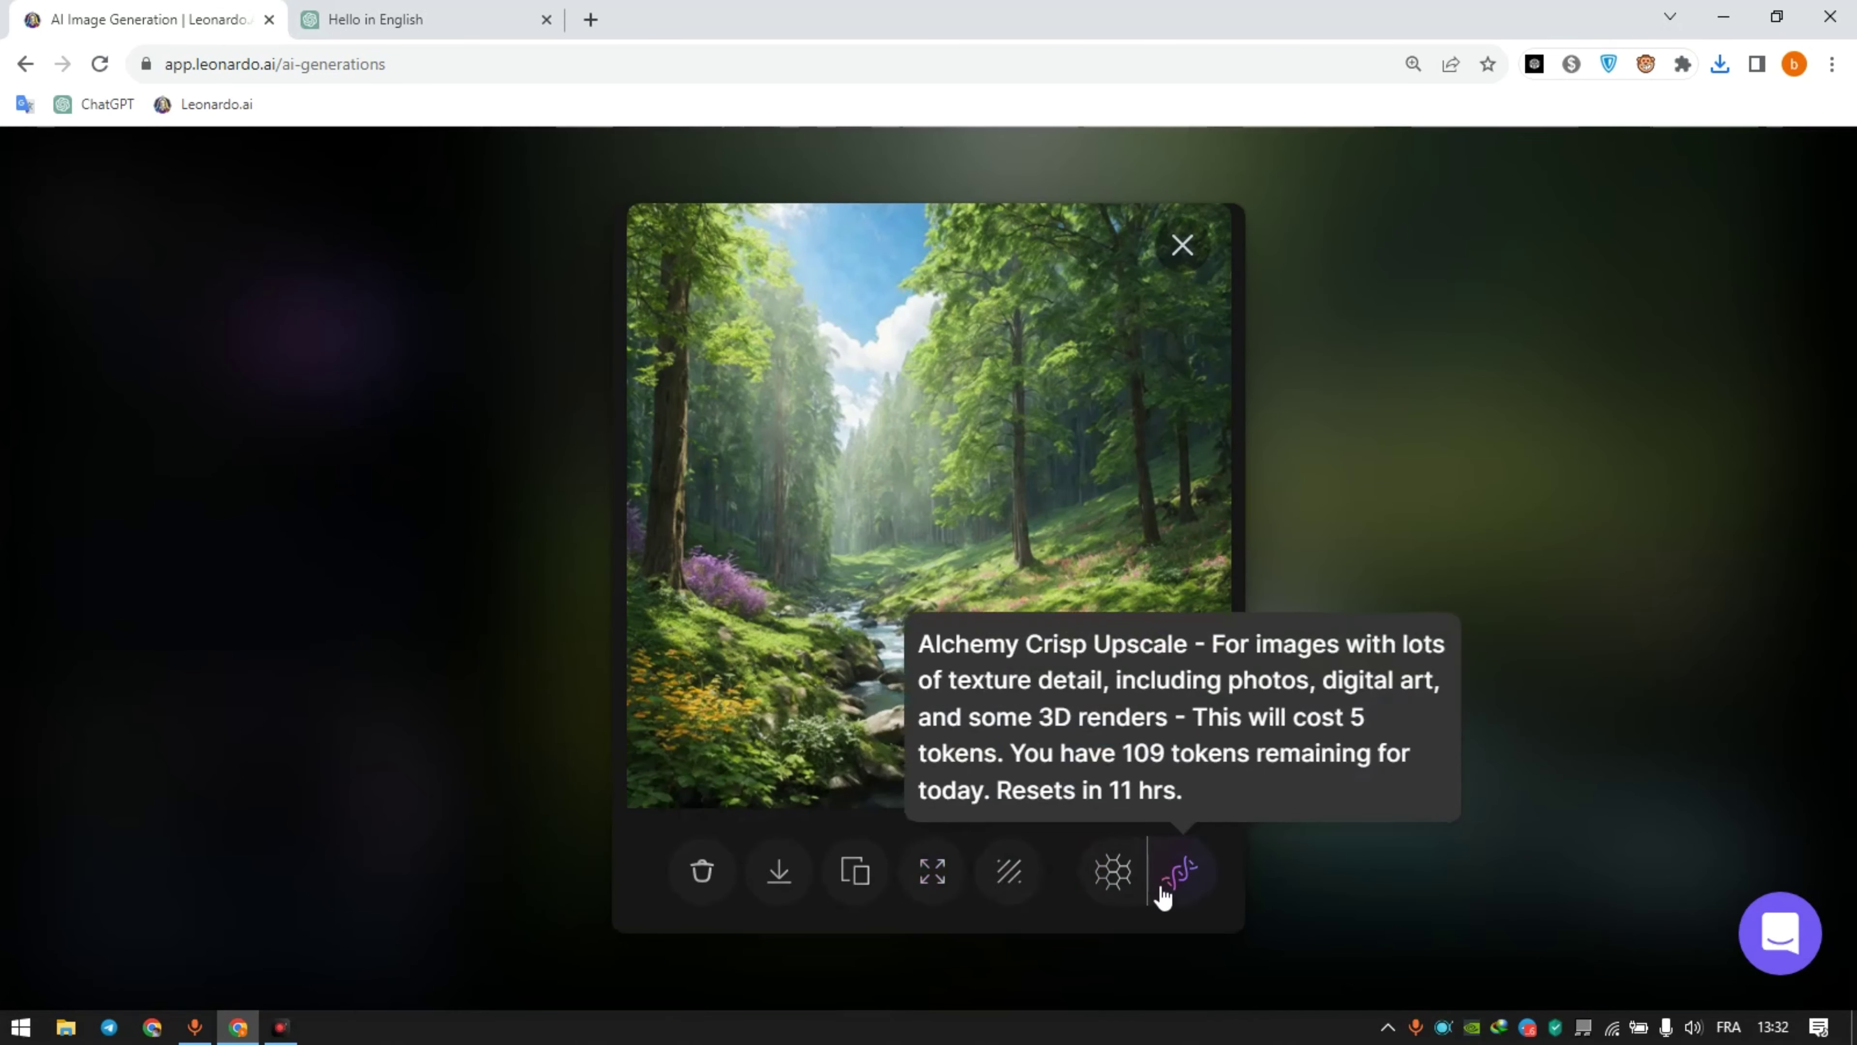
click(1182, 245)
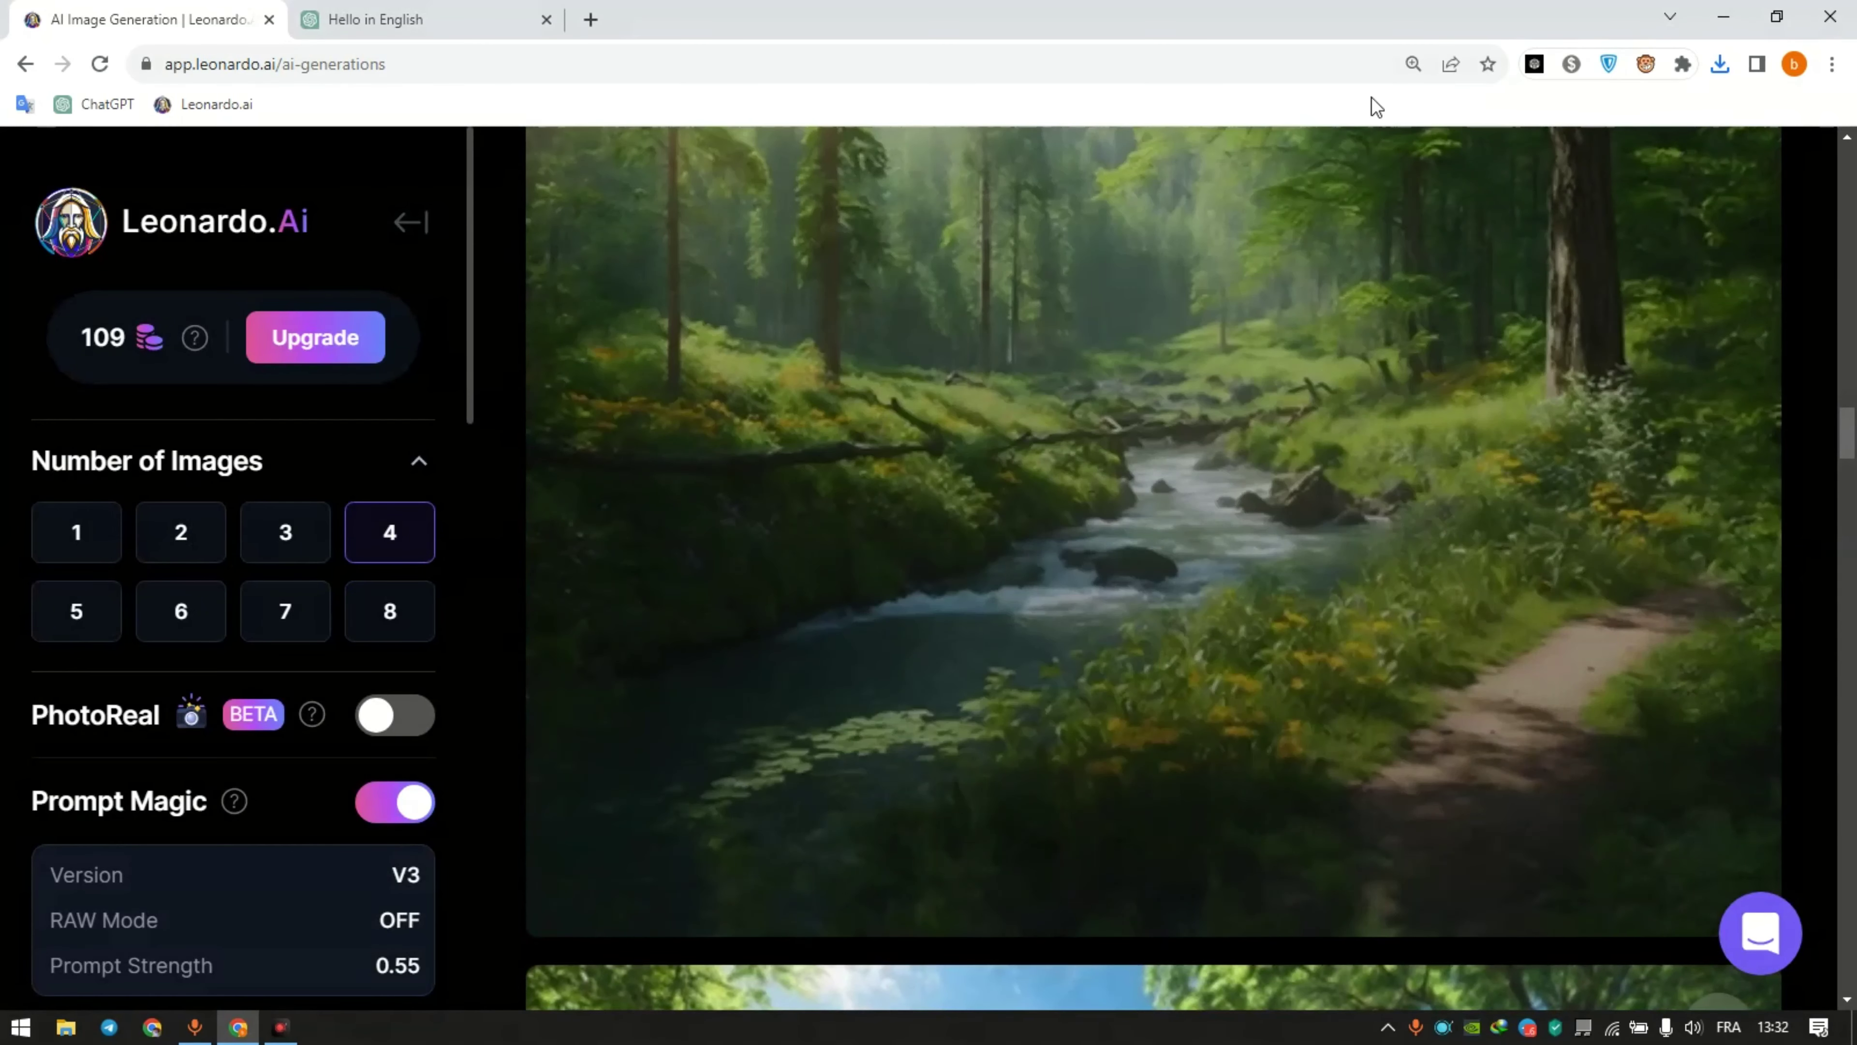
click(1412, 64)
scroll(1009, 445, up, 10)
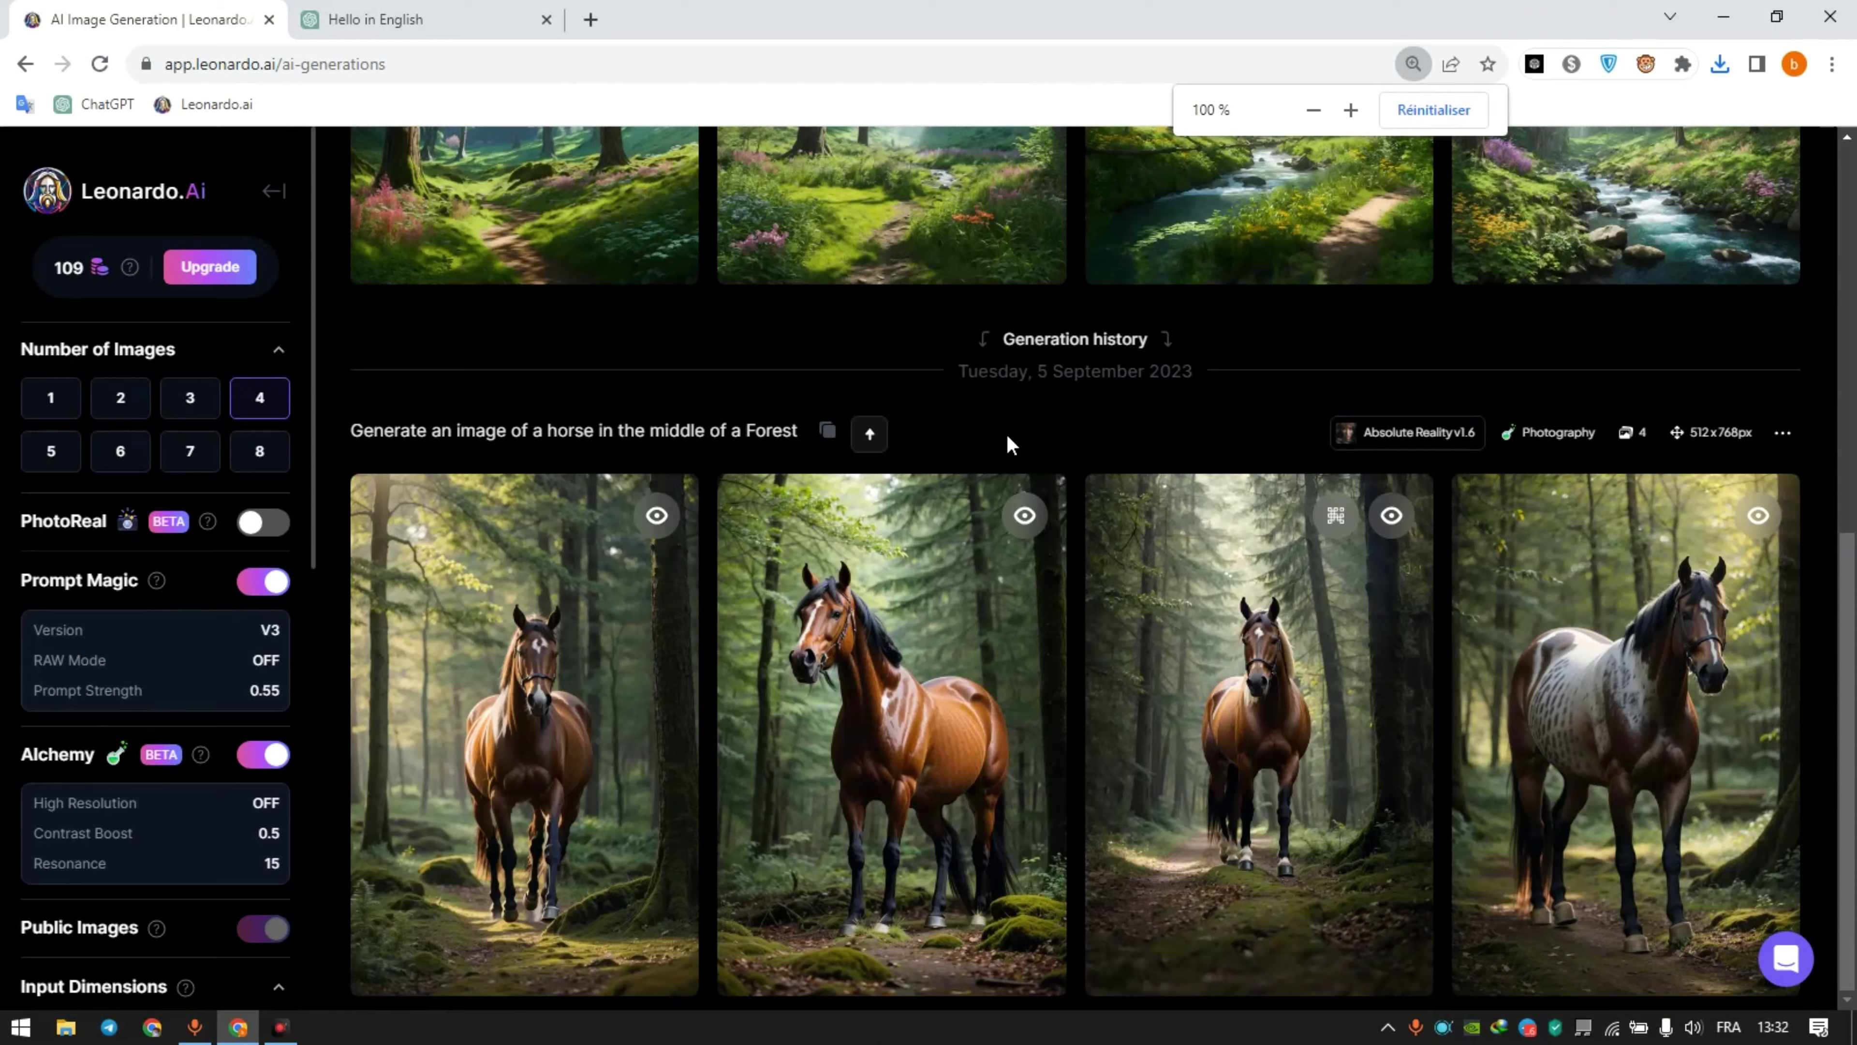
scroll(1008, 444, up, 10)
Step: Ask ChatGPT in French for a prompt about a boy in front of the Statue of Liberty
key(ctrl+Tab)
text(écrit )
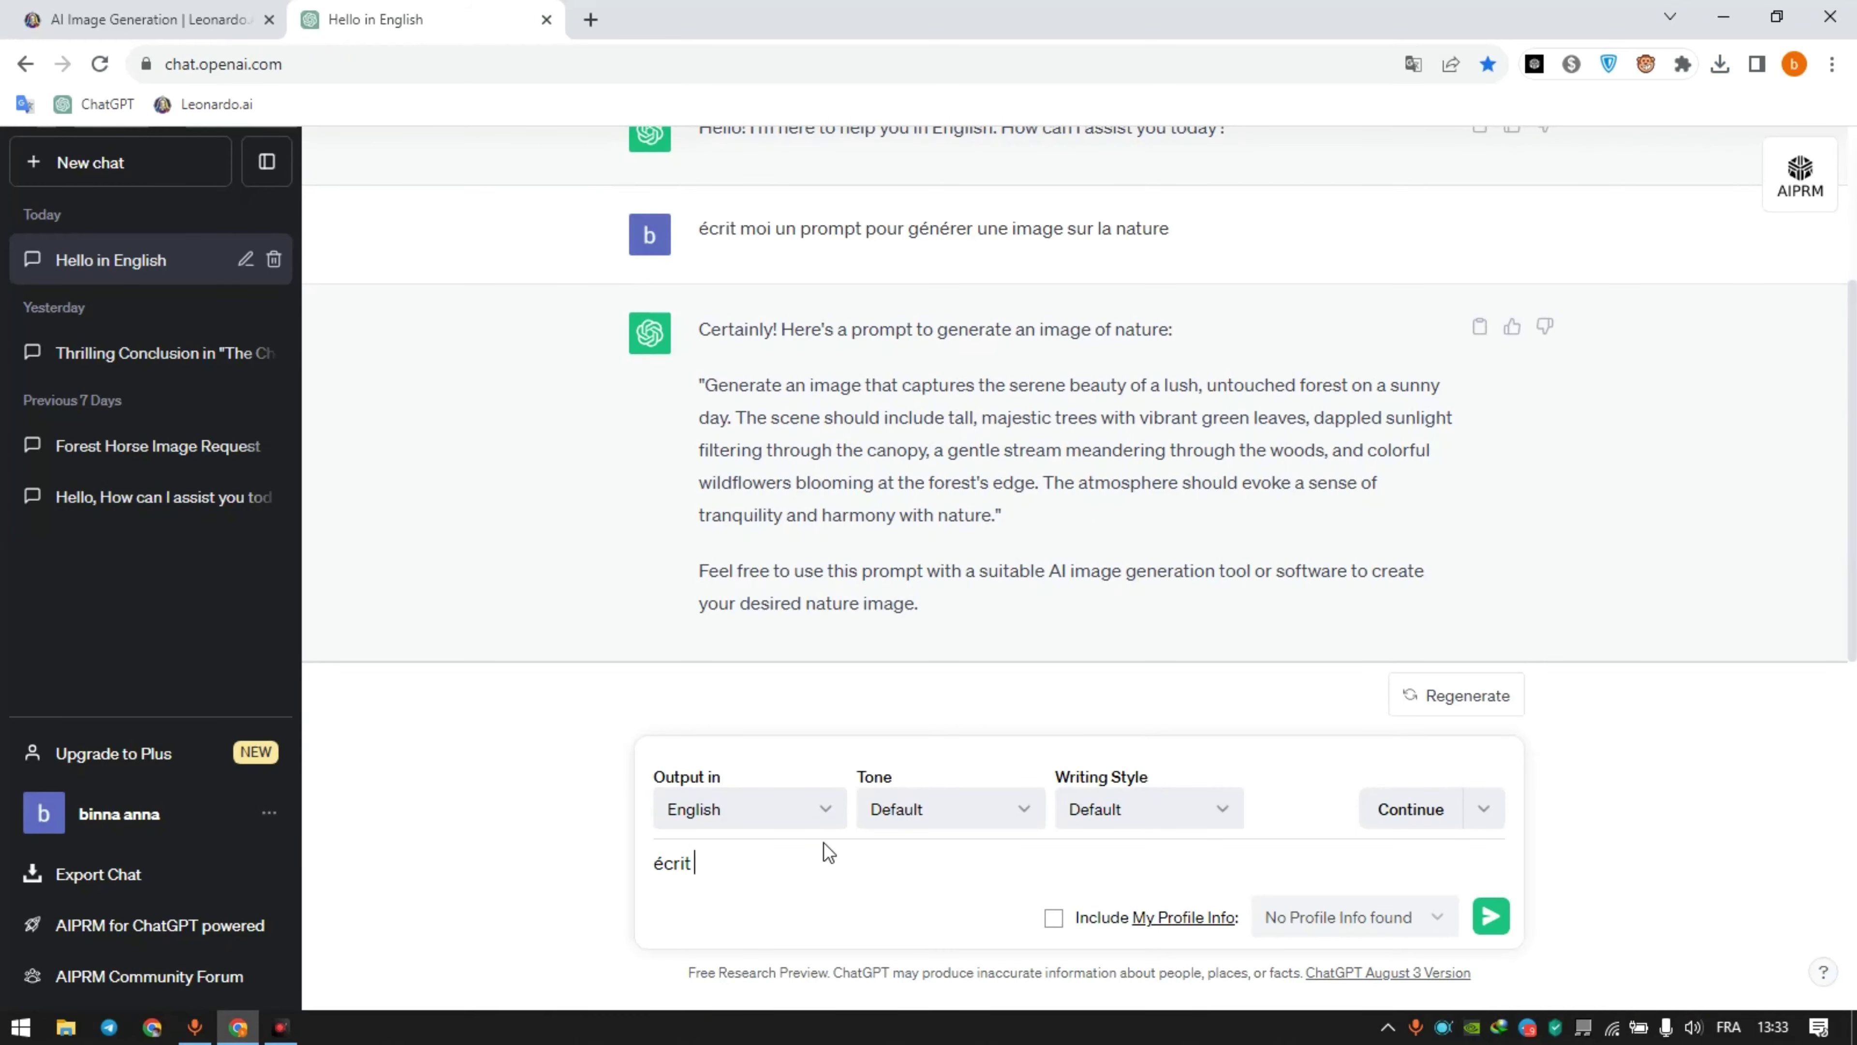
text(moi un prompt à propos dun)
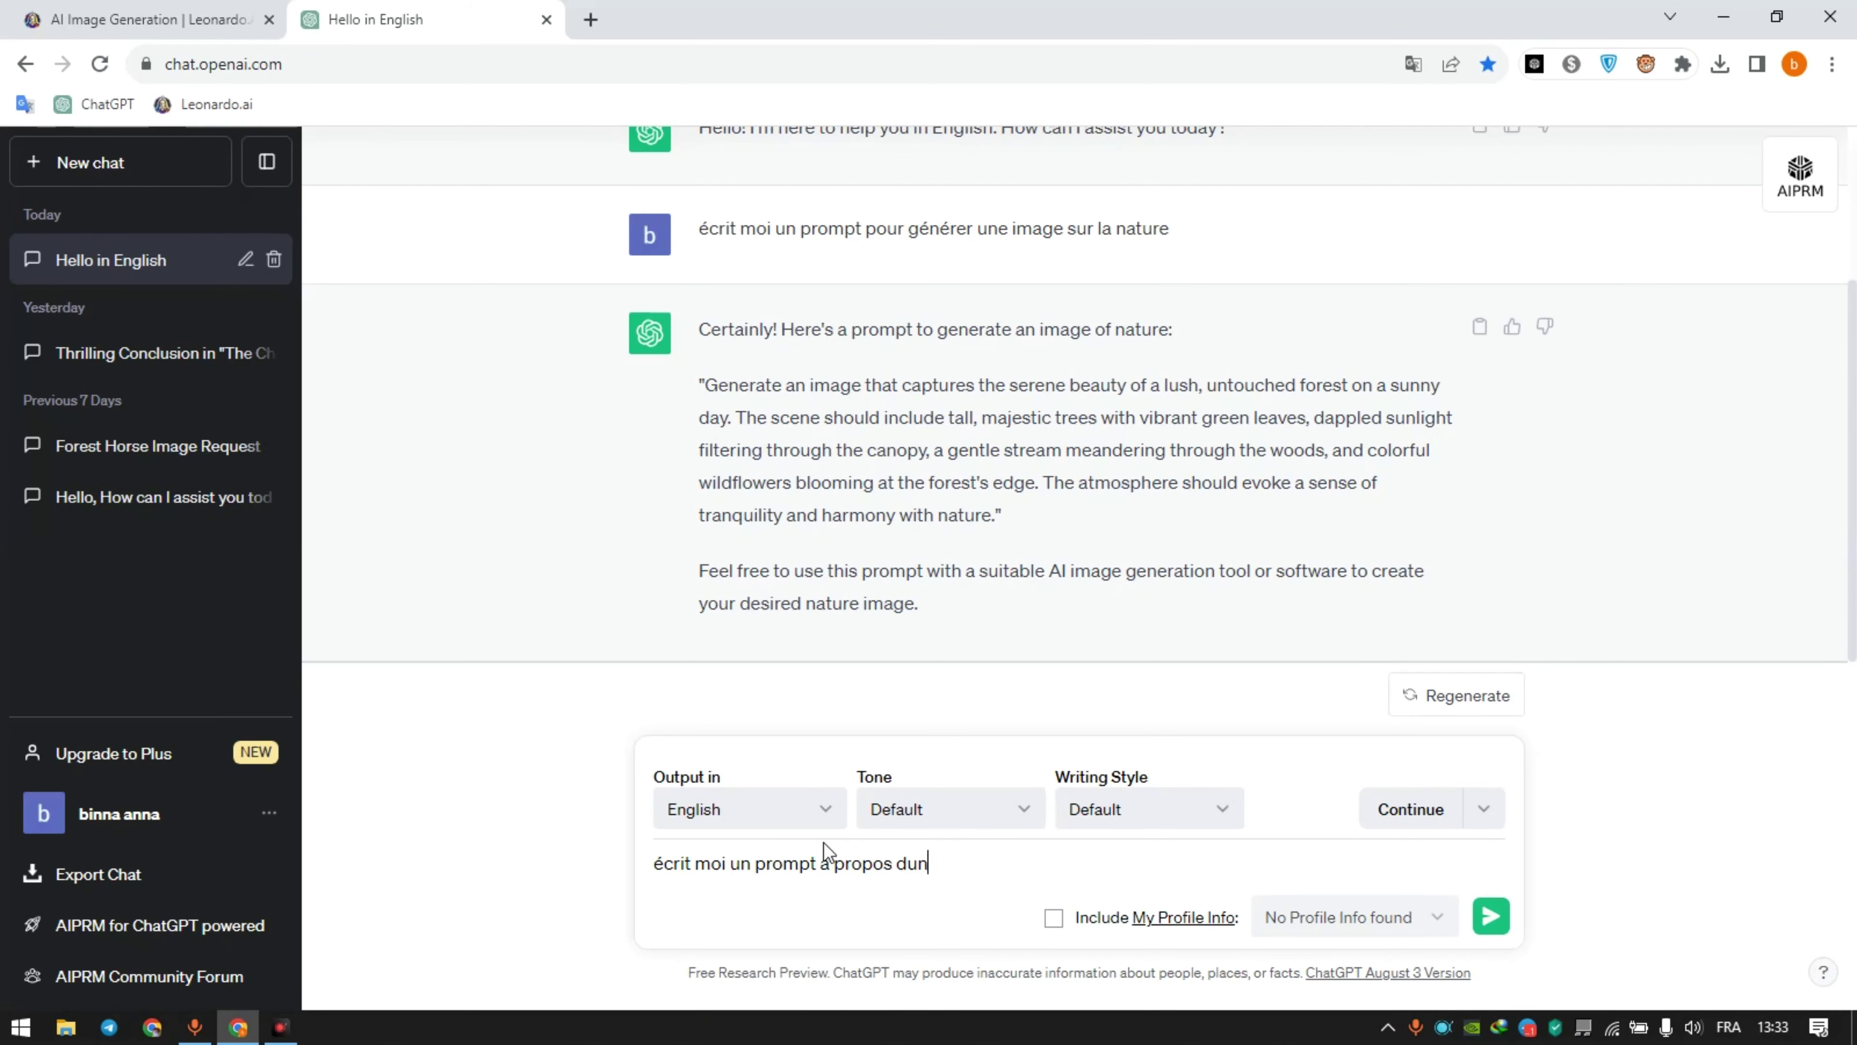
key(BackSpace)
key(BackSpace)
text('un garçon devant)
text( un statu de la léberti)
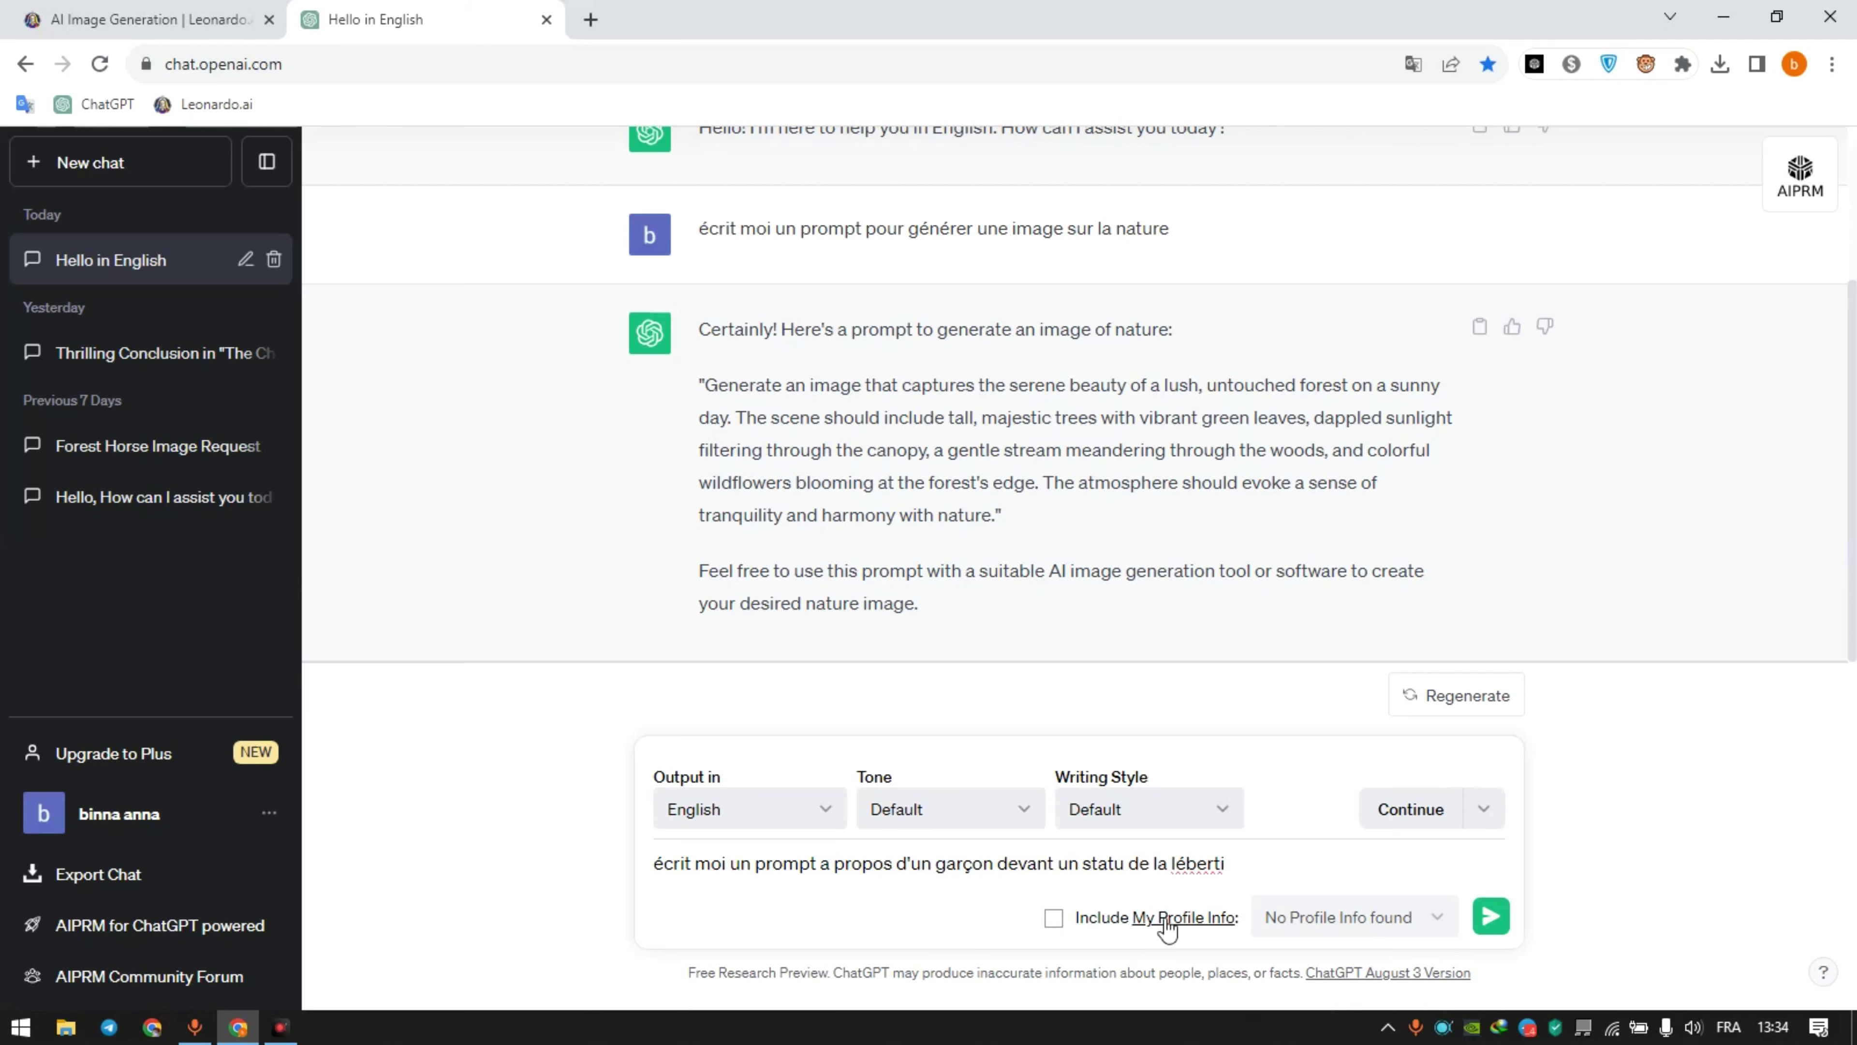
key(BackSpace)
key(BackSpace)
key(BackSpace)
text(iberté)
click(1490, 923)
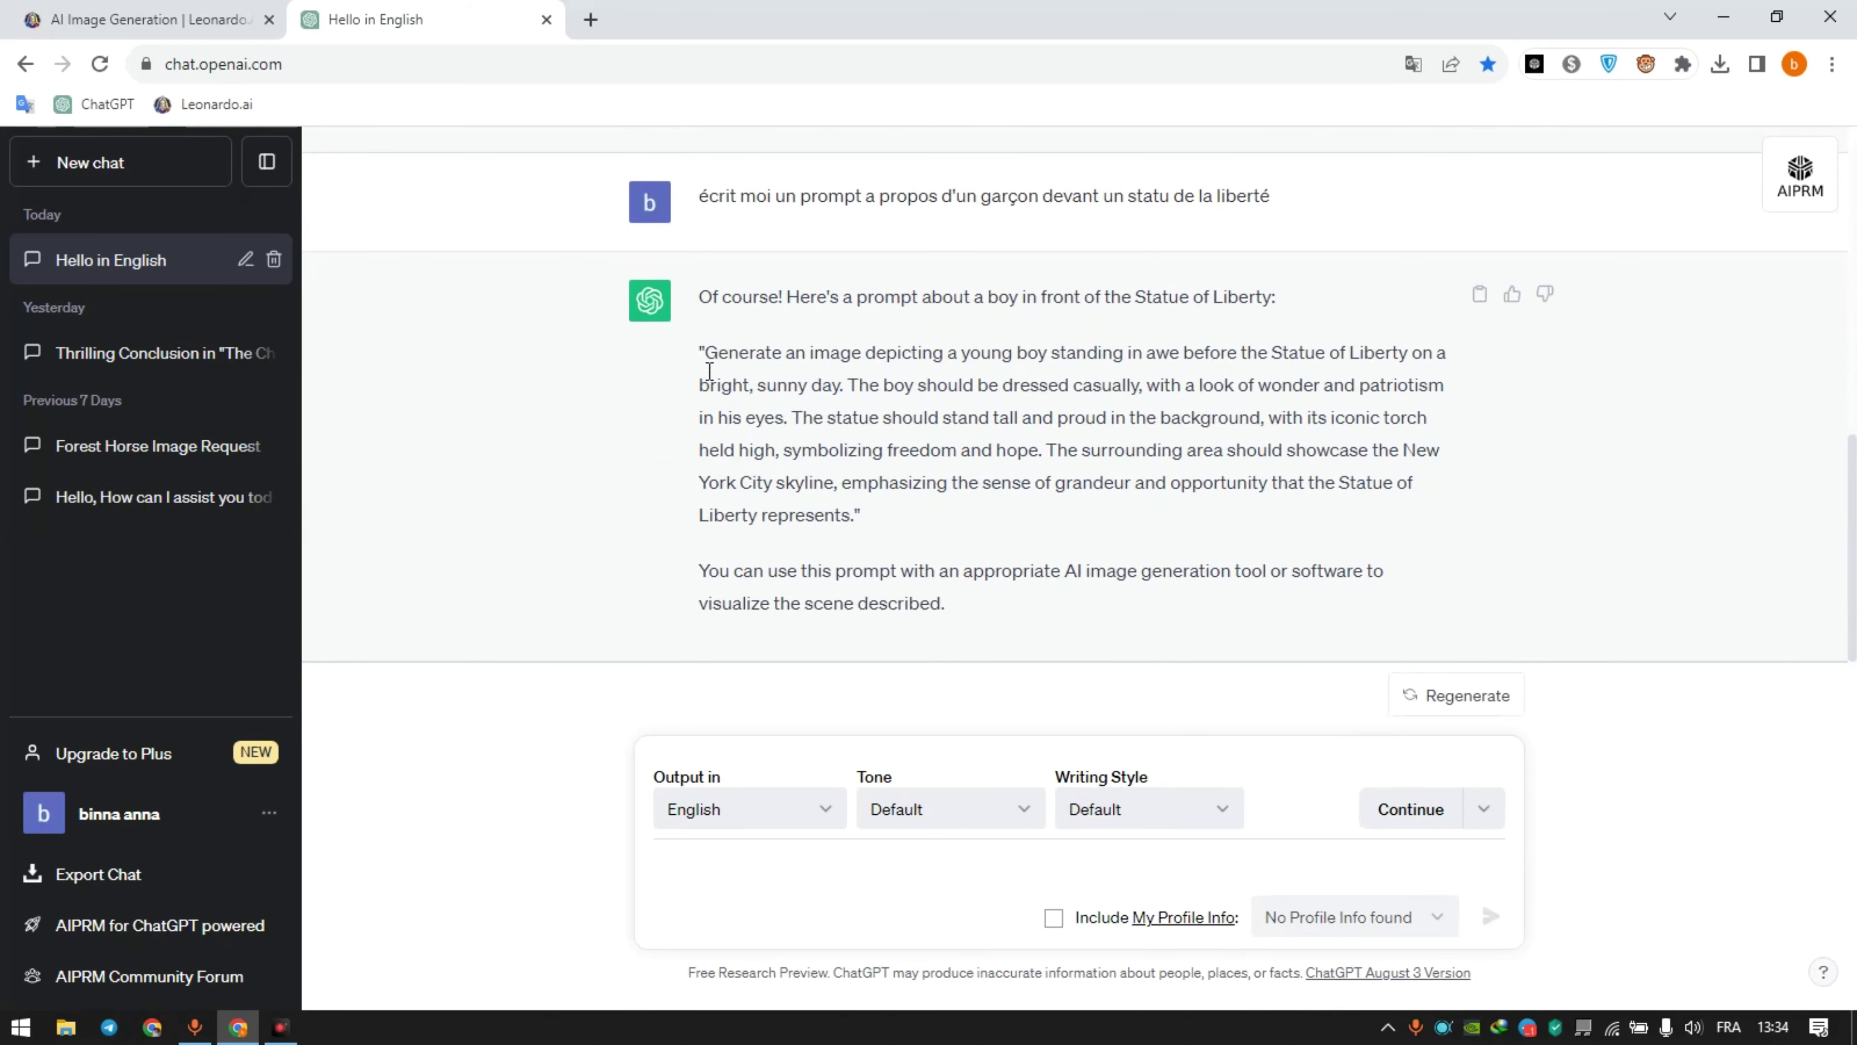
Step: Copy ChatGPT's quoted prompt and clear the old forest prompt in Leonardo
drag(704, 369, 843, 512)
key(ctrl+c)
key(ctrl+a)
key(BackSpace)
Step: Paste the Statue of Liberty prompt, set 3 images and a portrait 816×888 size
key(ctrl+v)
click(120, 397)
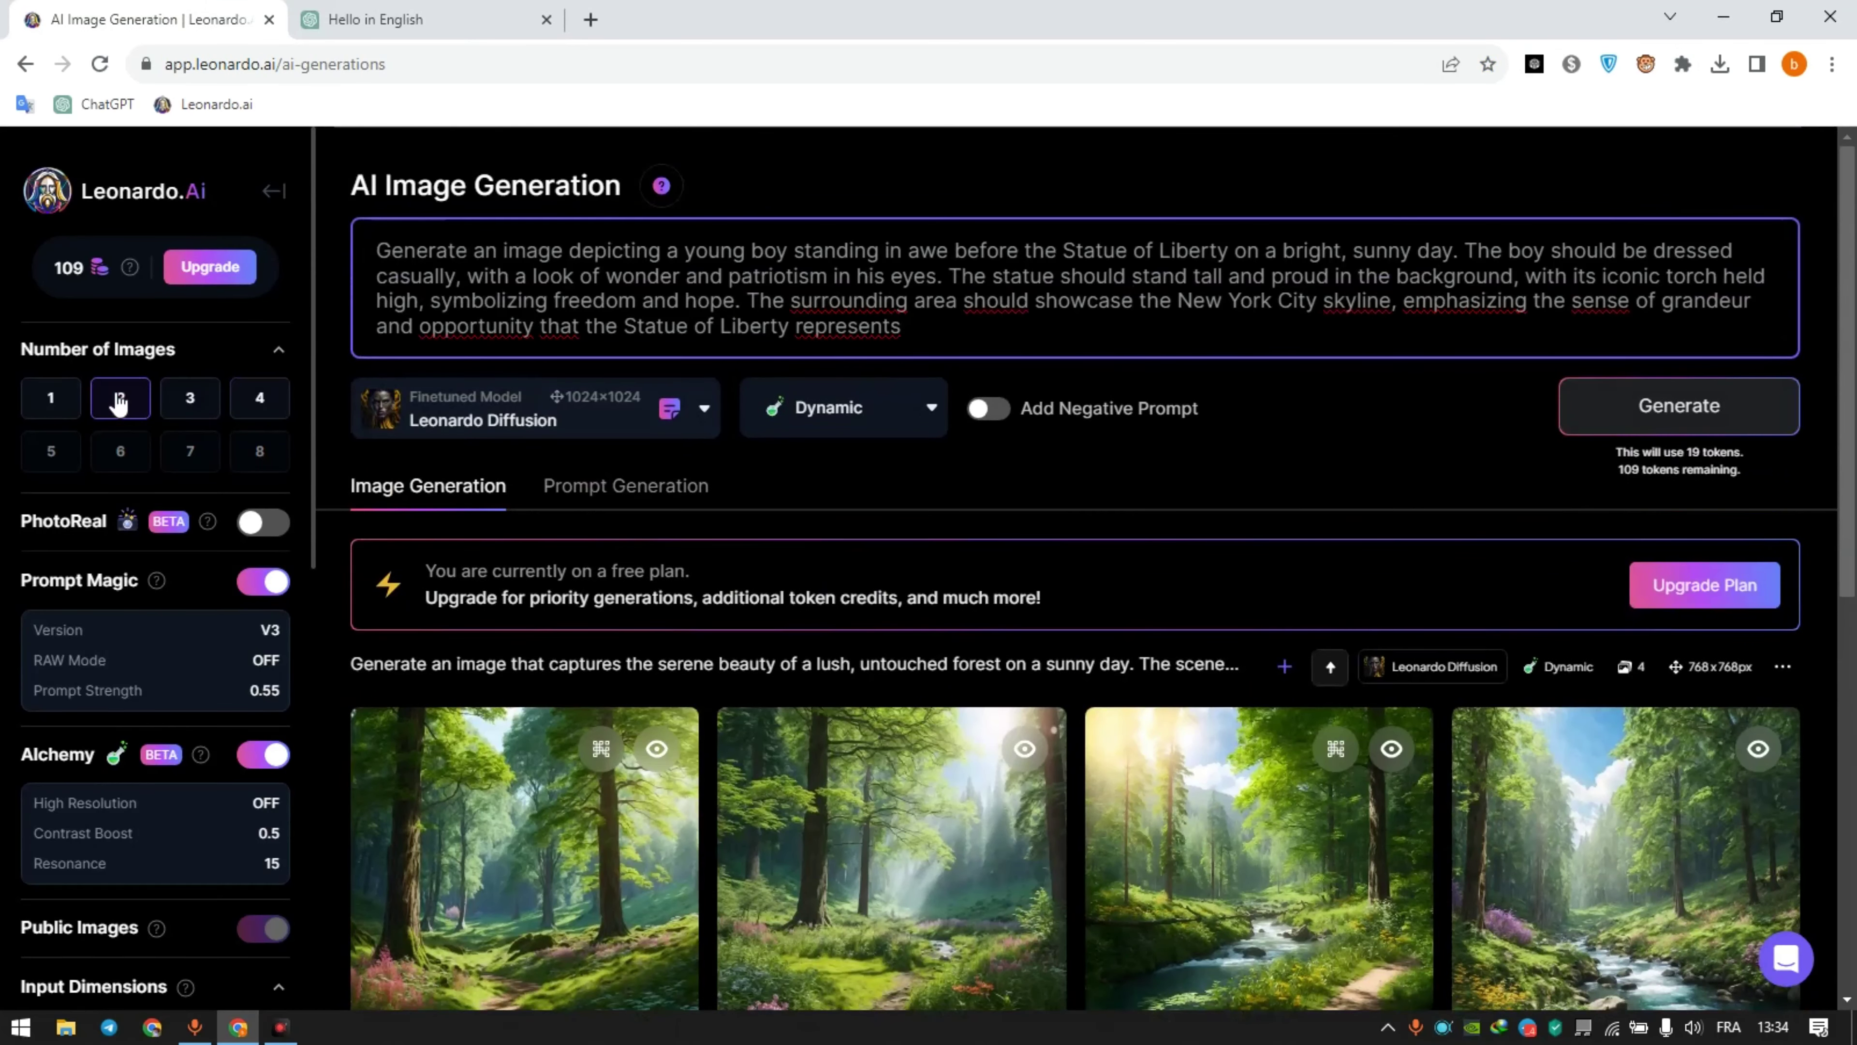
scroll(188, 710, down, 5)
click(99, 695)
scroll(124, 703, down, 7)
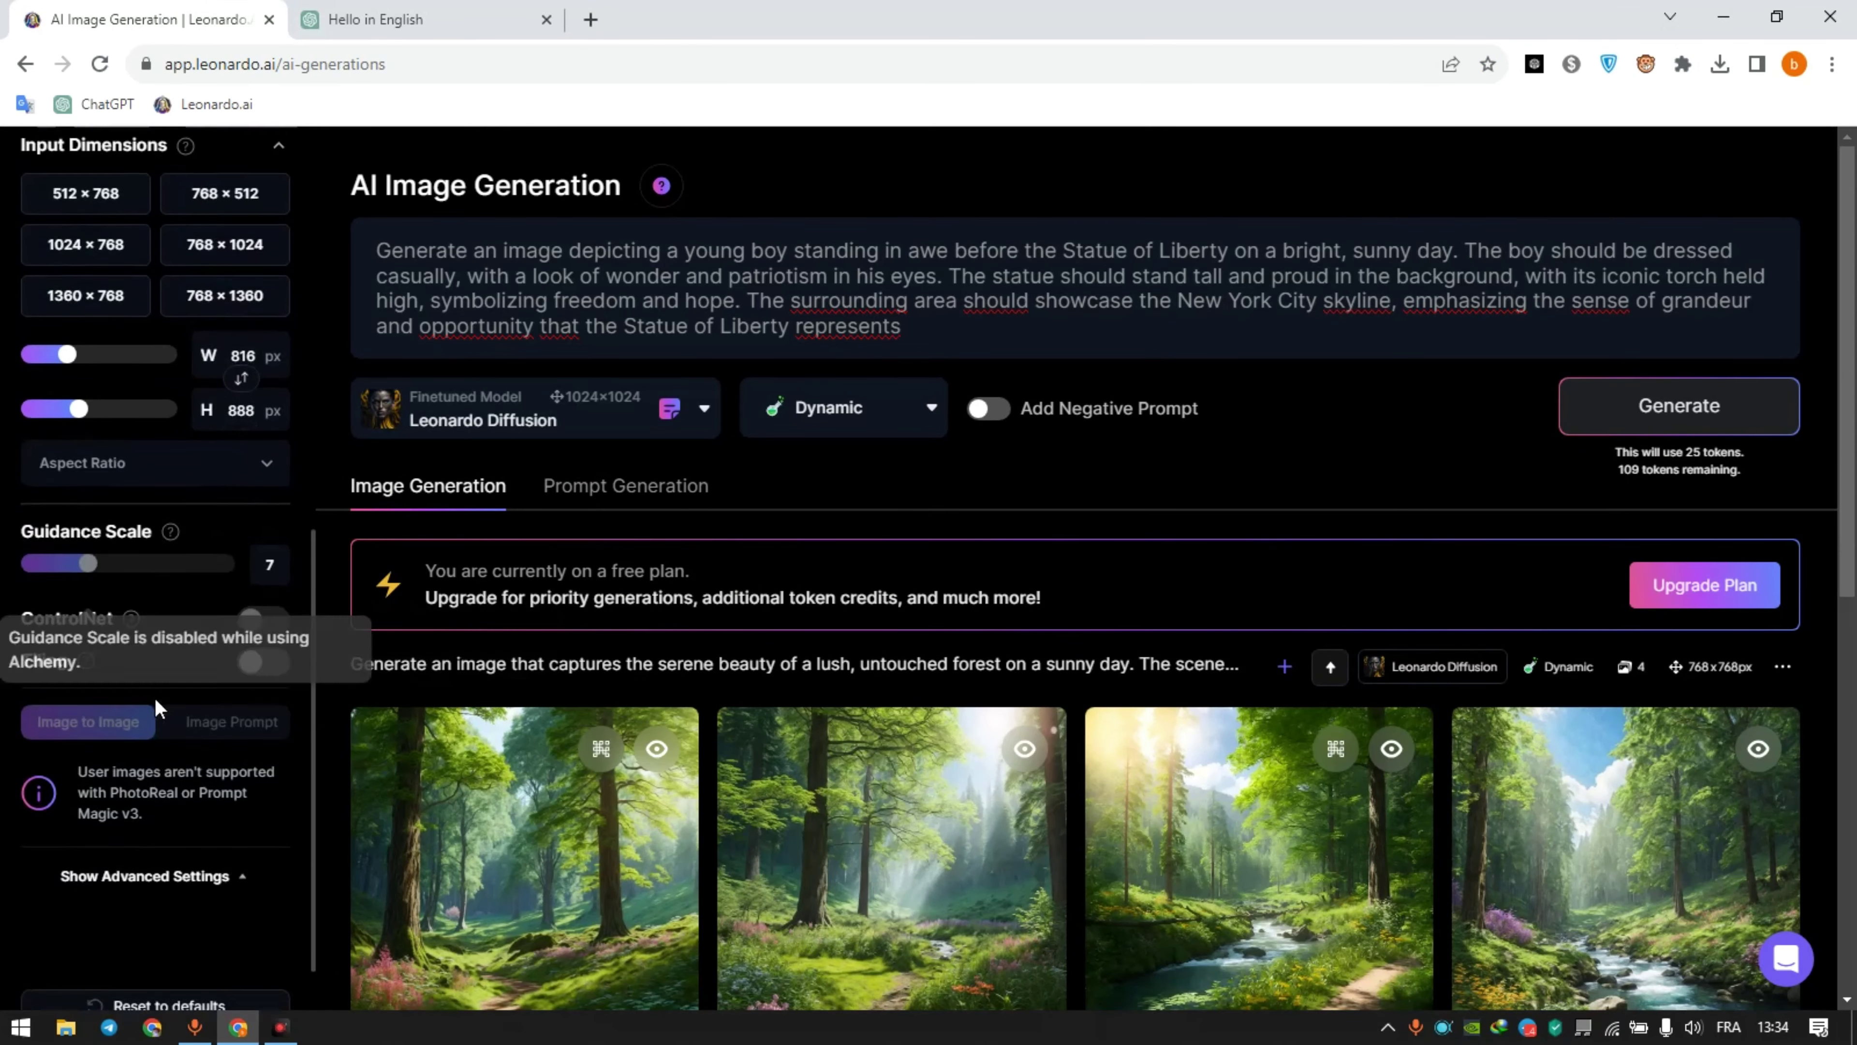
click(704, 412)
Step: Choose the Photography style and generate the three Statue of Liberty images
click(892, 427)
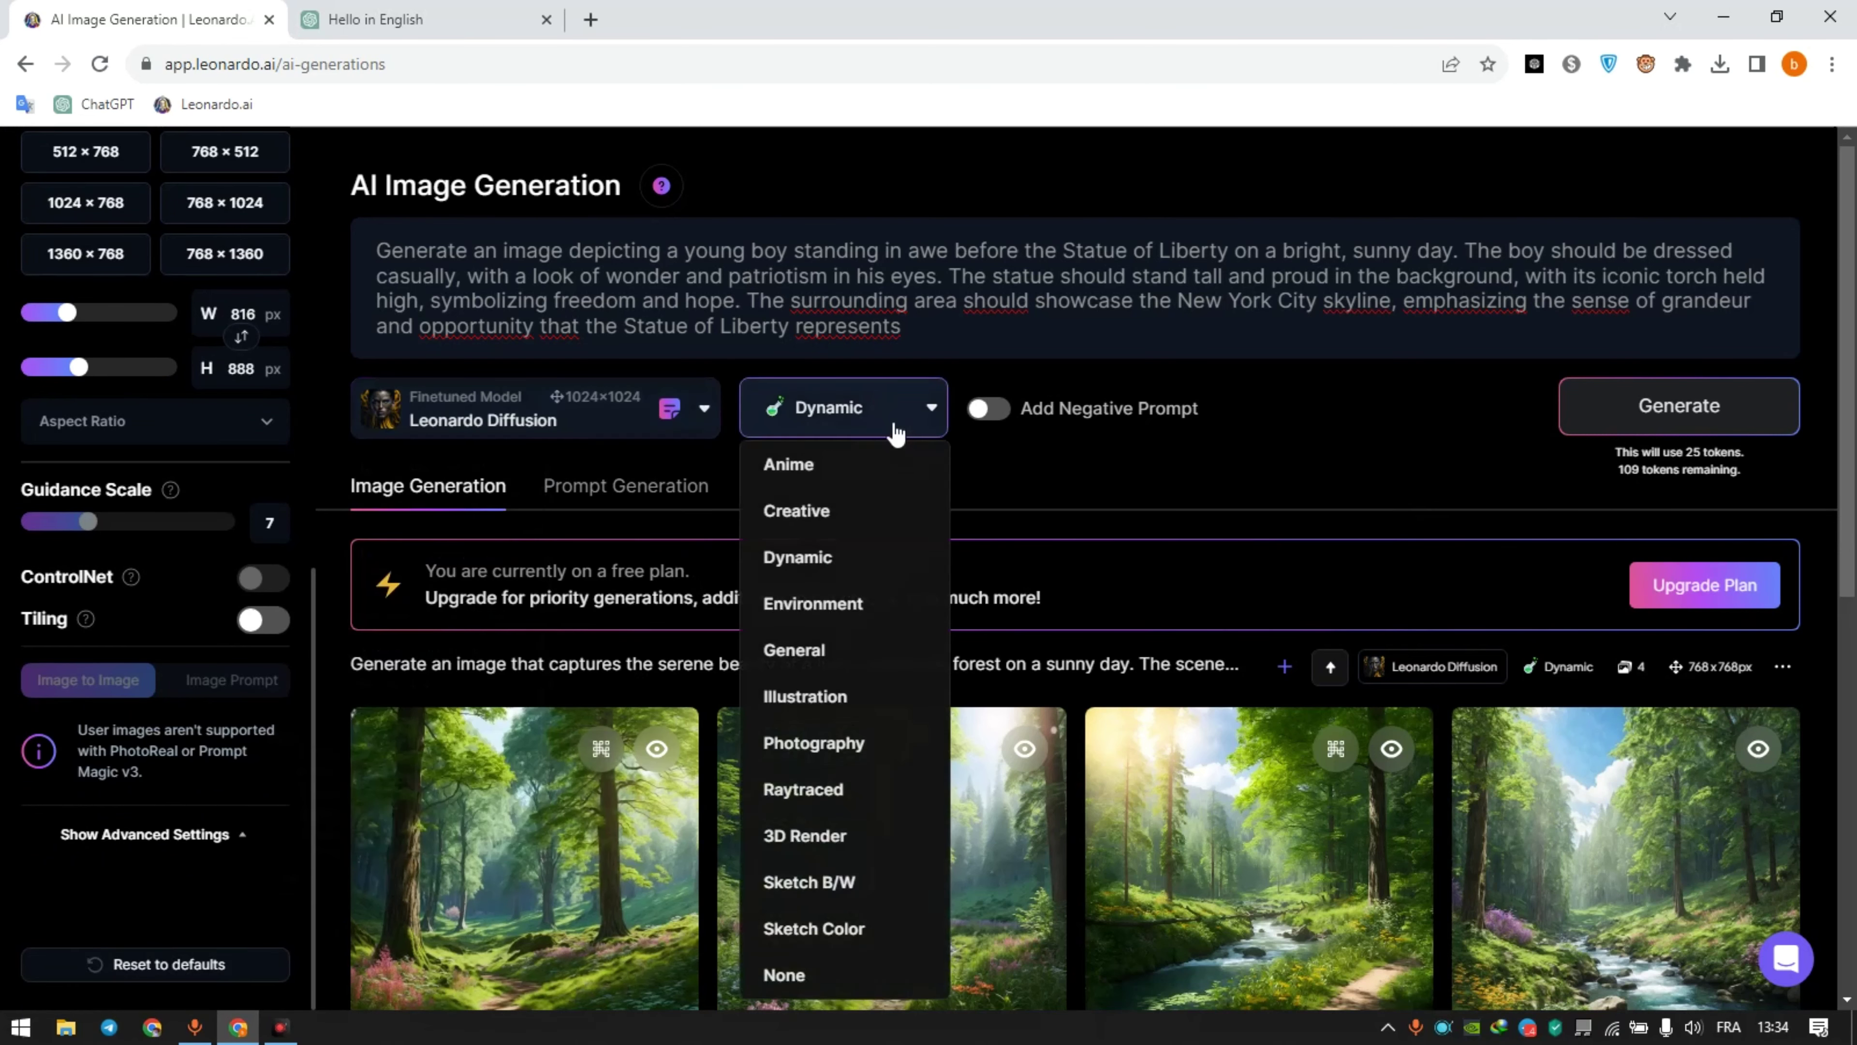
click(817, 744)
click(1675, 407)
scroll(1329, 650, down, 5)
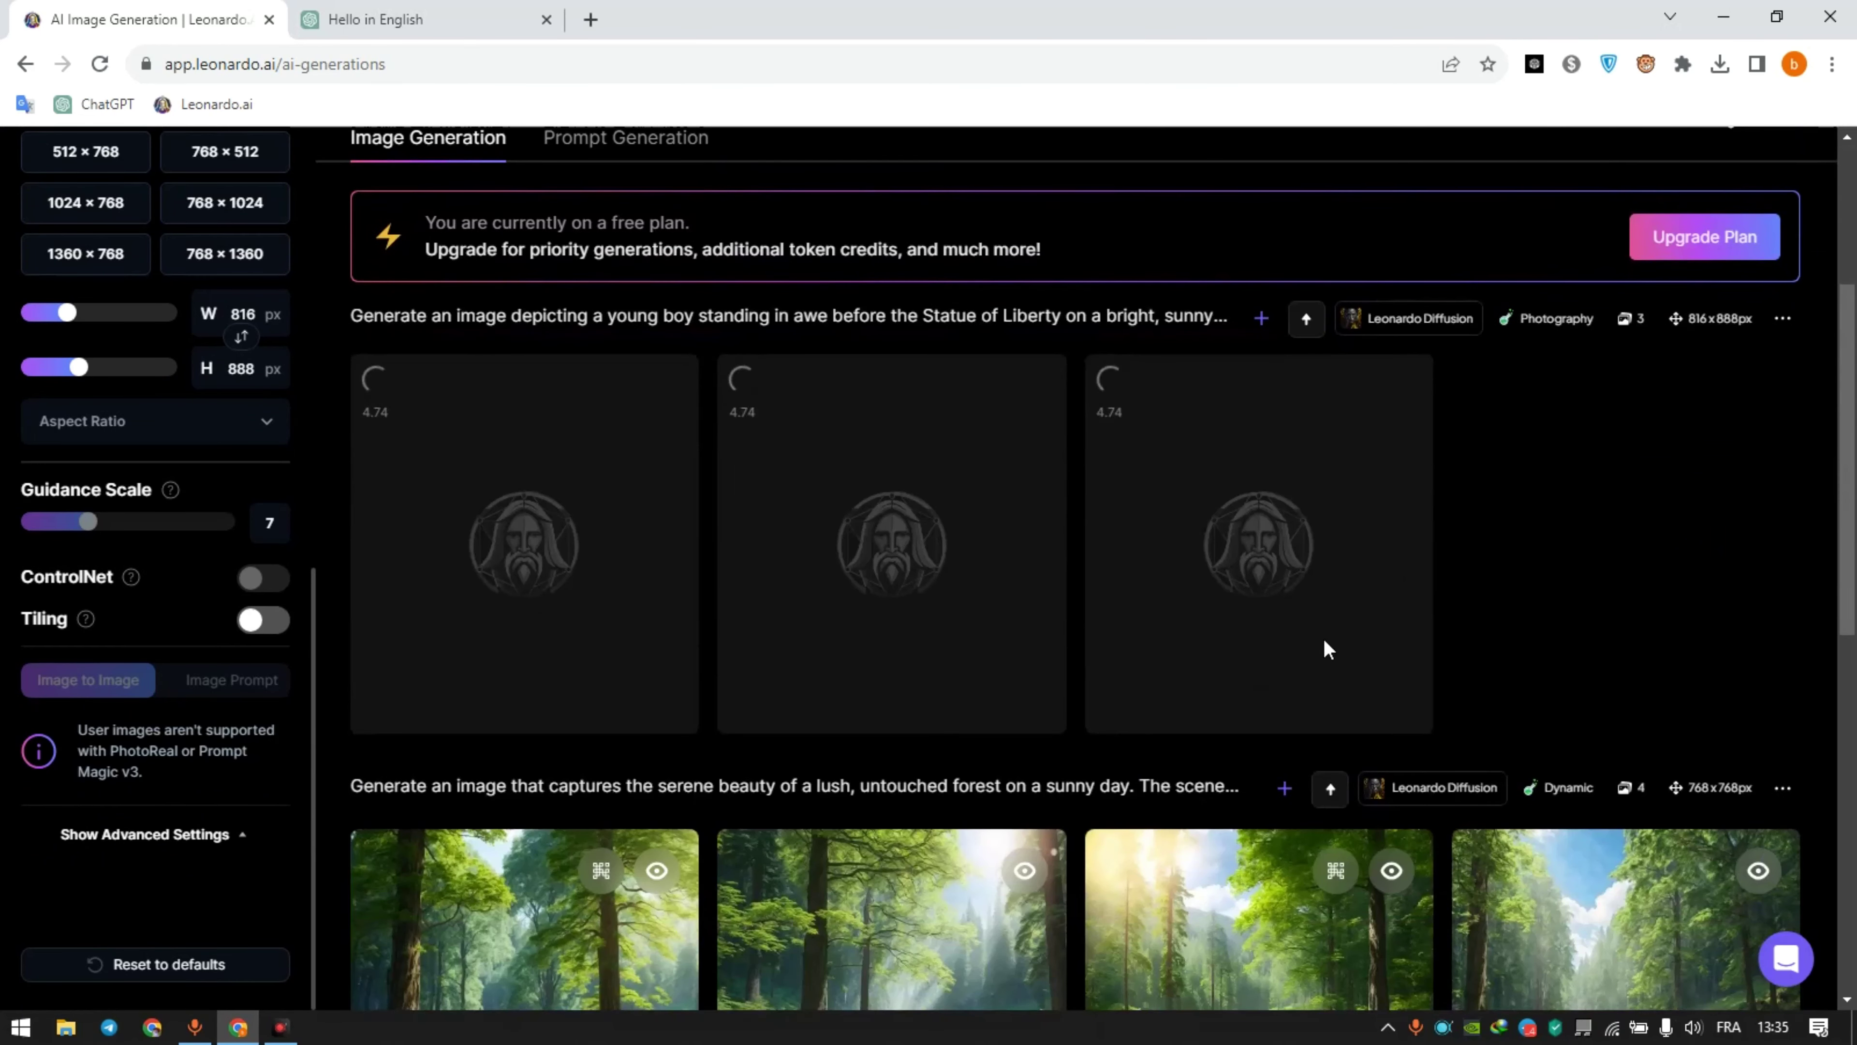
scroll(726, 622, up, 1)
scroll(725, 622, up, 3)
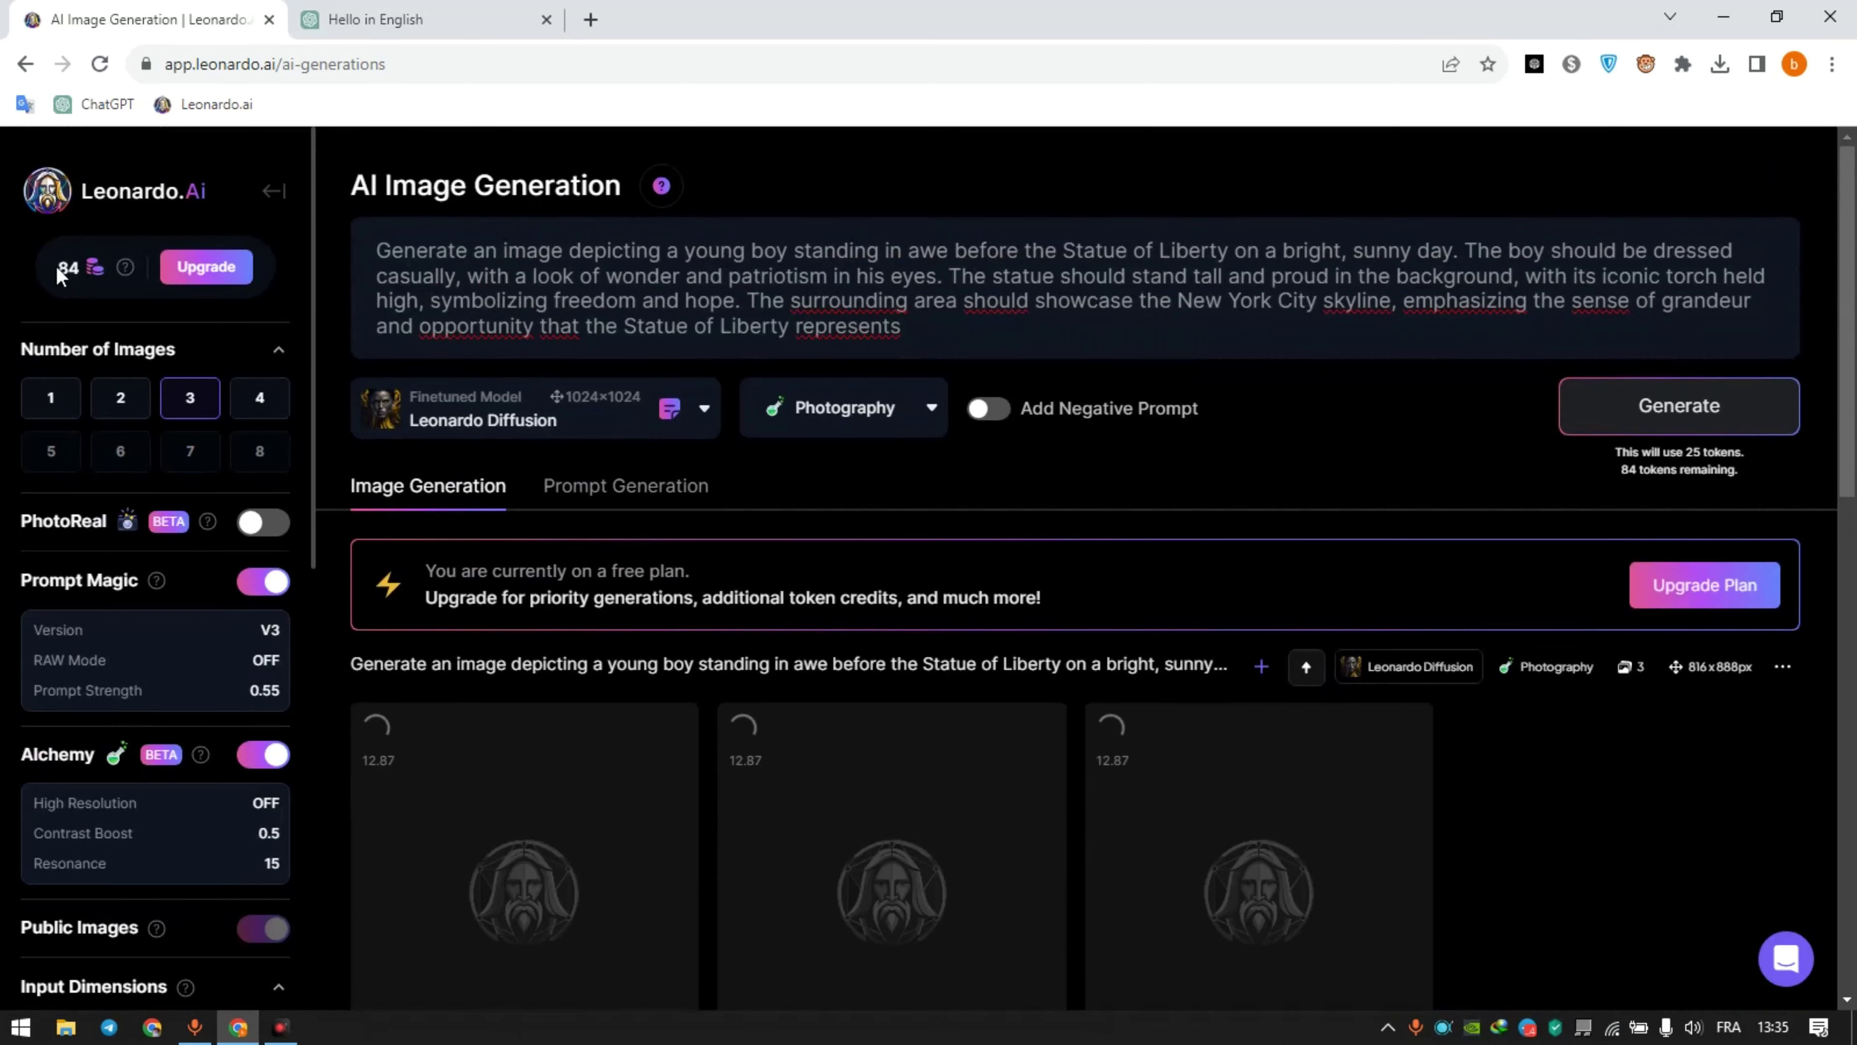
scroll(592, 651, down, 5)
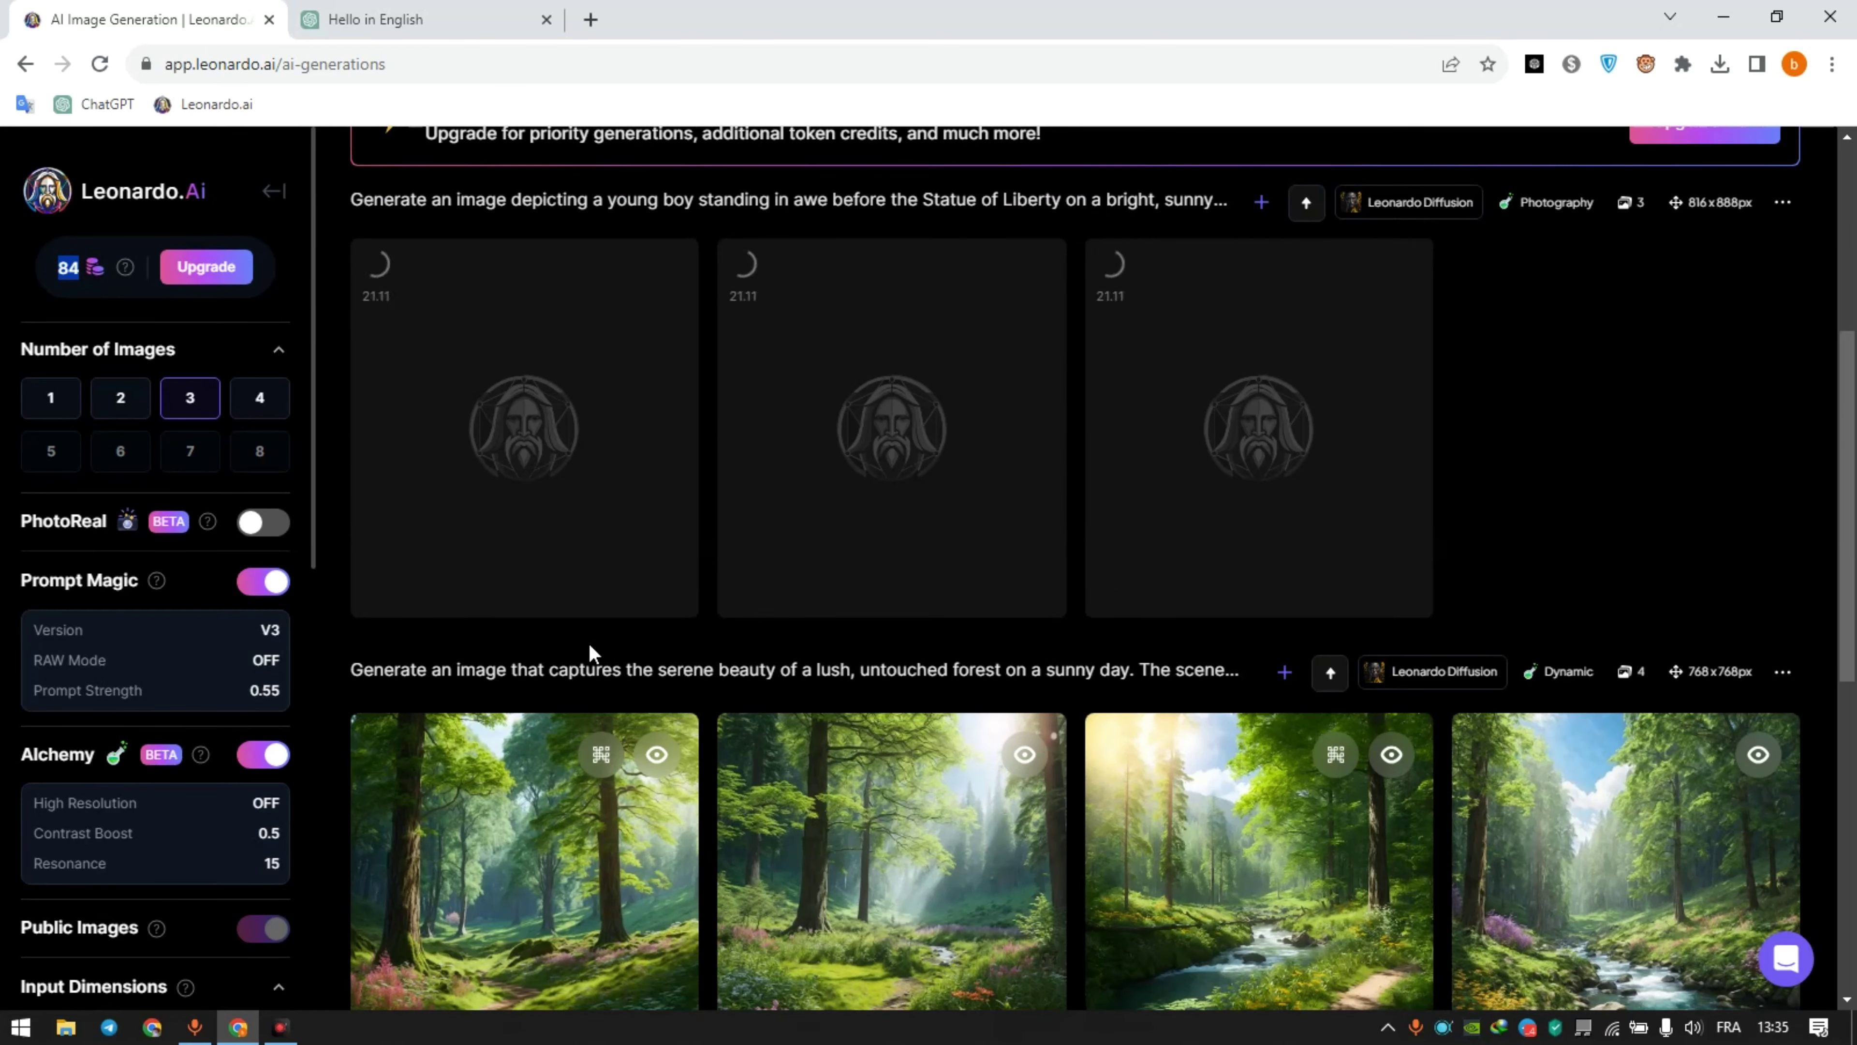
scroll(921, 623, up, 3)
scroll(923, 628, up, 3)
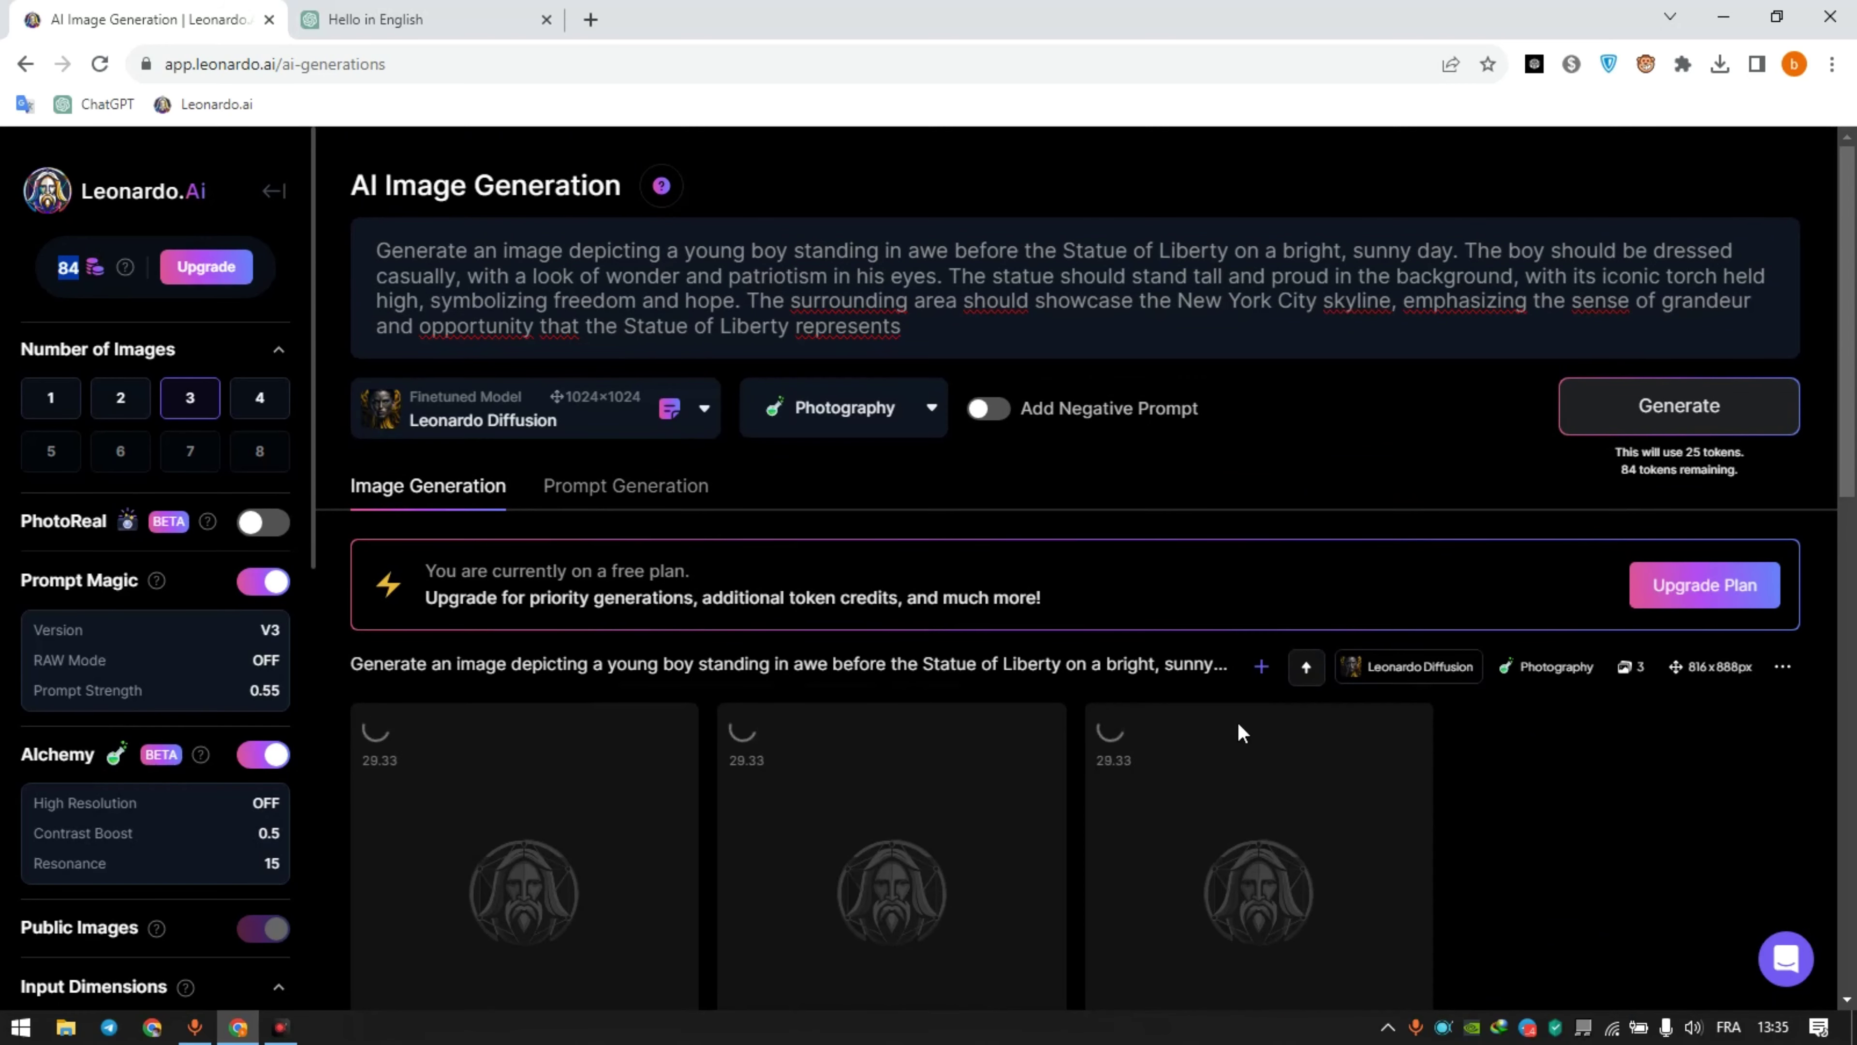
scroll(1240, 732, down, 3)
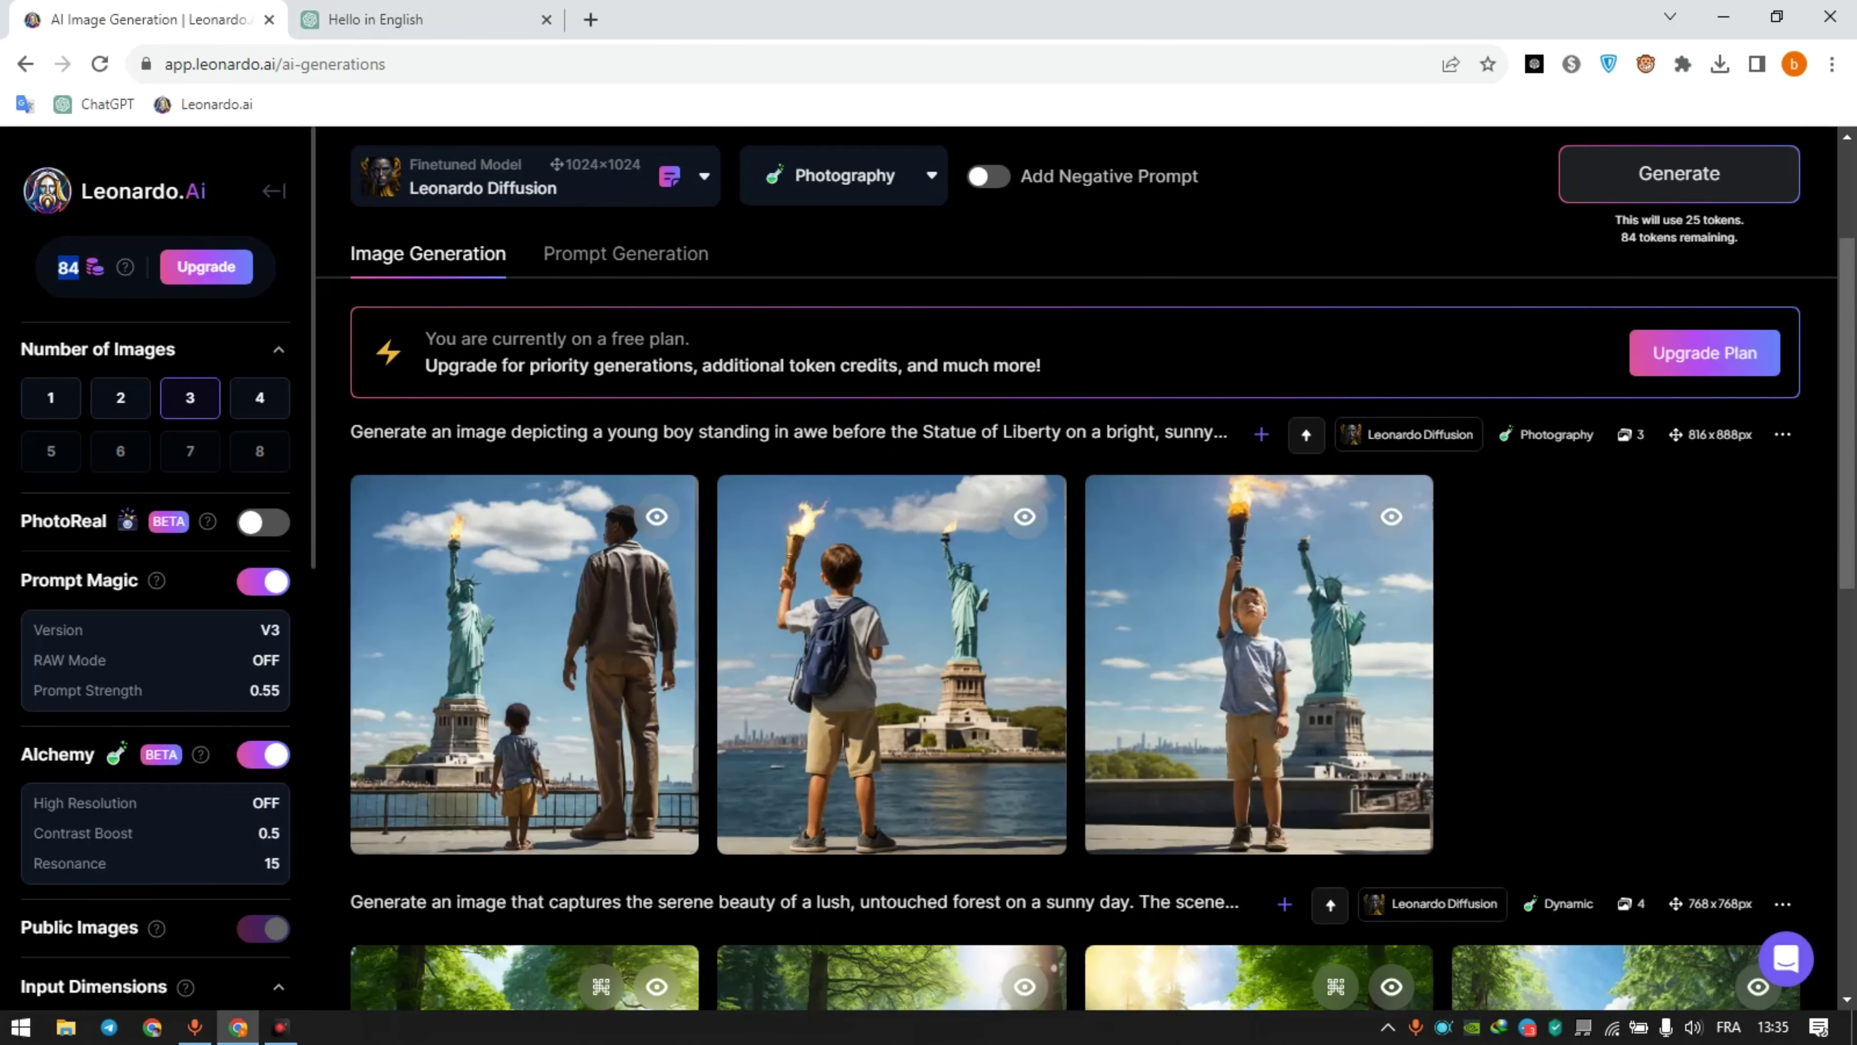
Step: Open the boy-with-backpack image and zoom in to inspect its detail
click(892, 658)
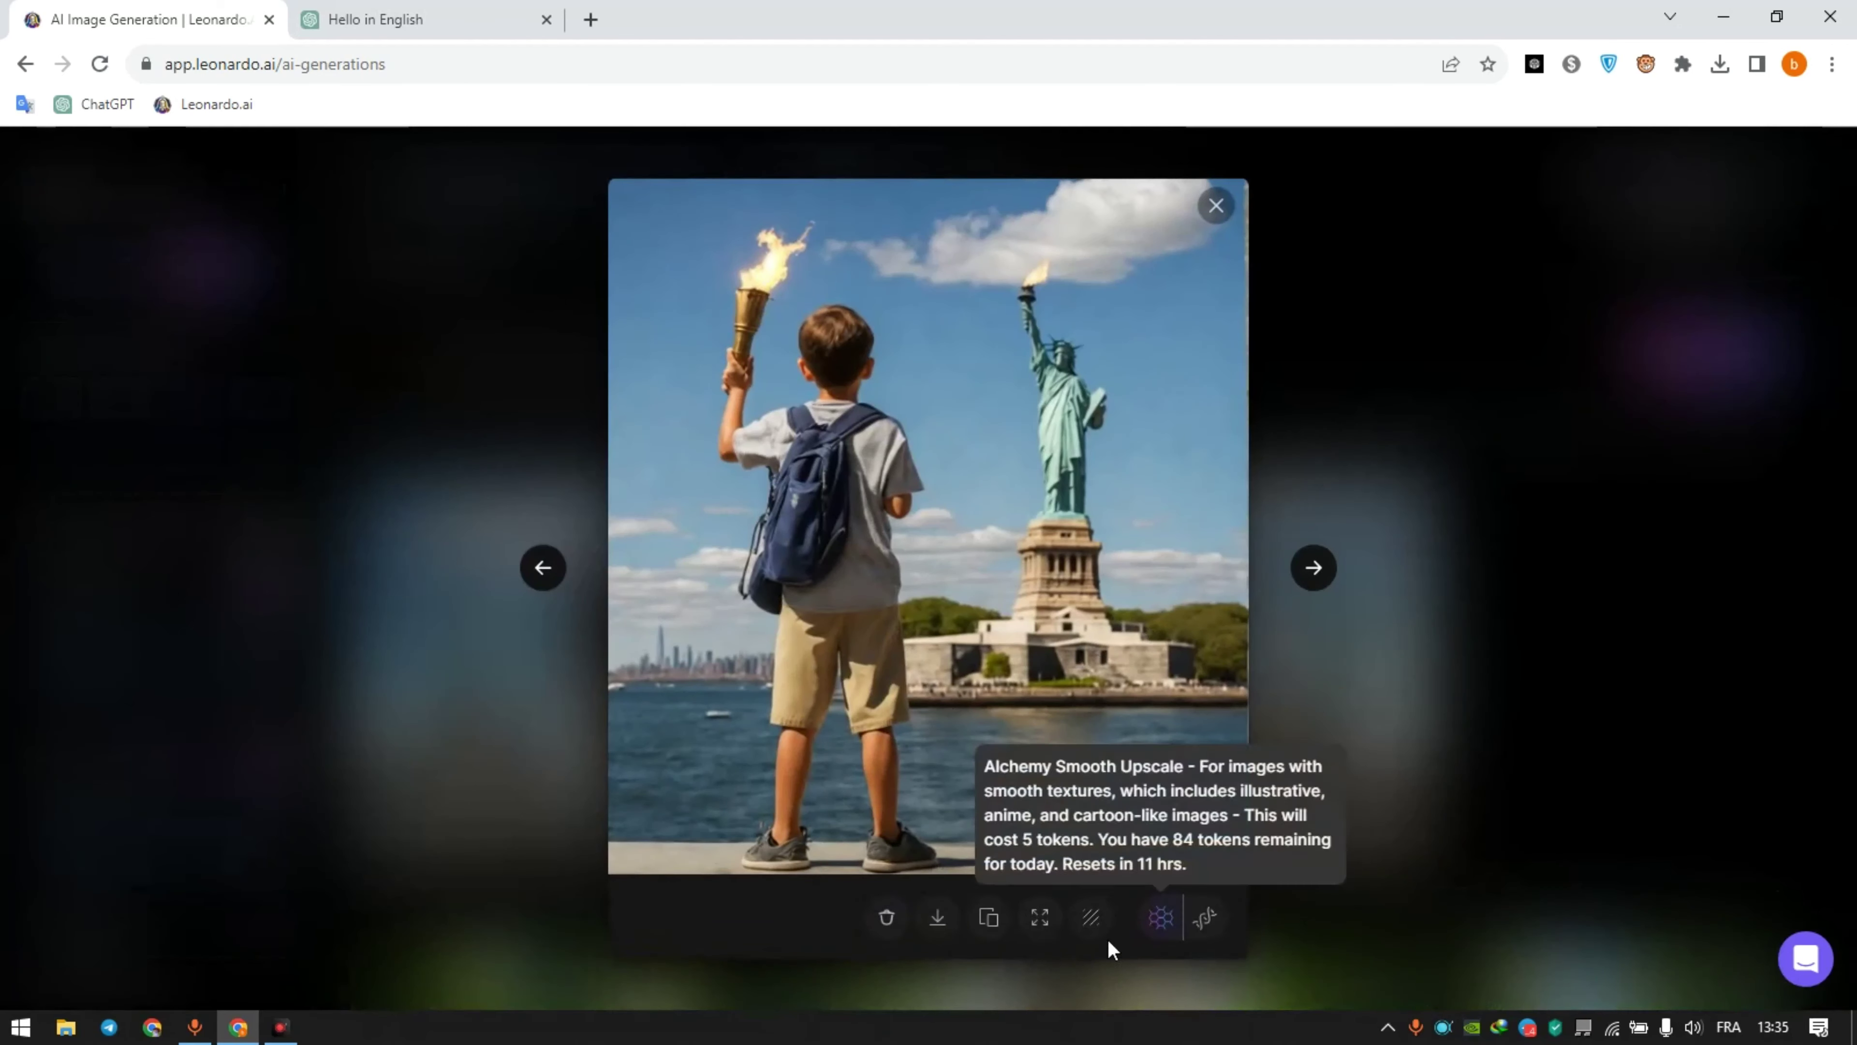
click(1041, 921)
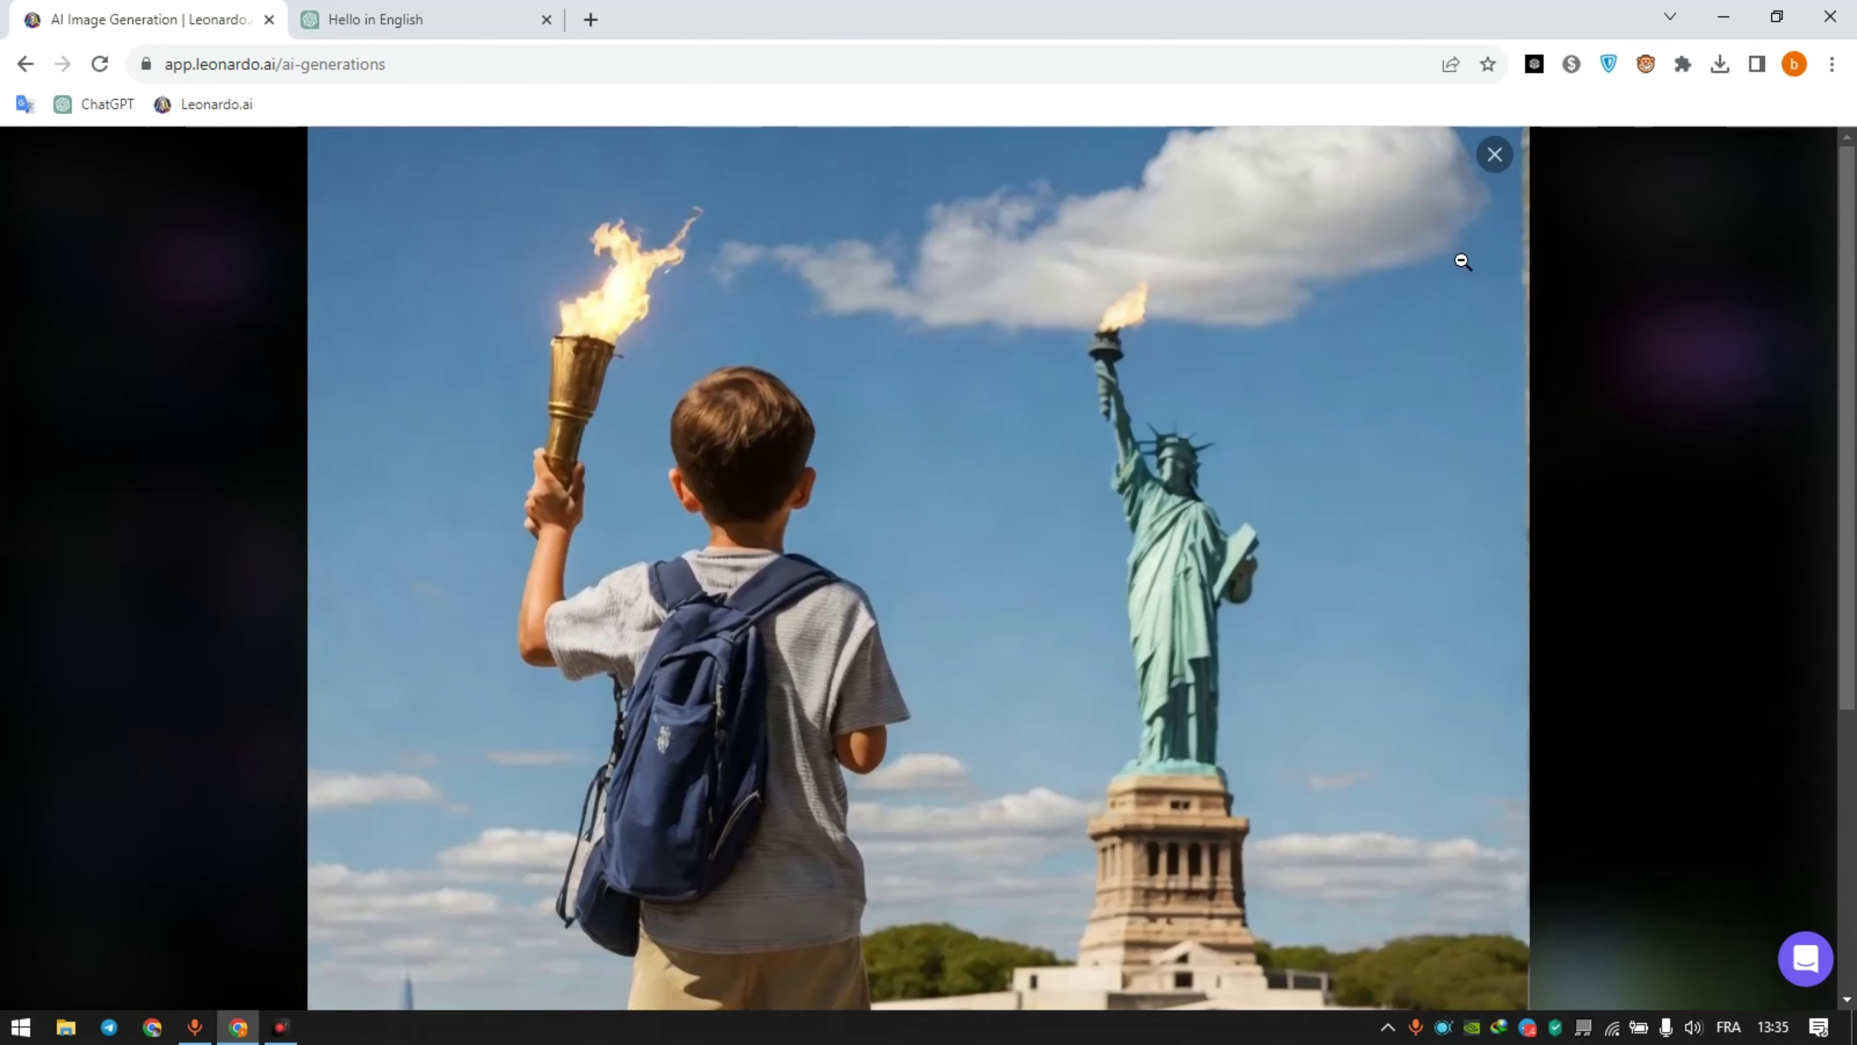
click(1493, 278)
Step: Apply Alchemy Smooth Upscale to the backpack-boy image and download the result
click(1162, 919)
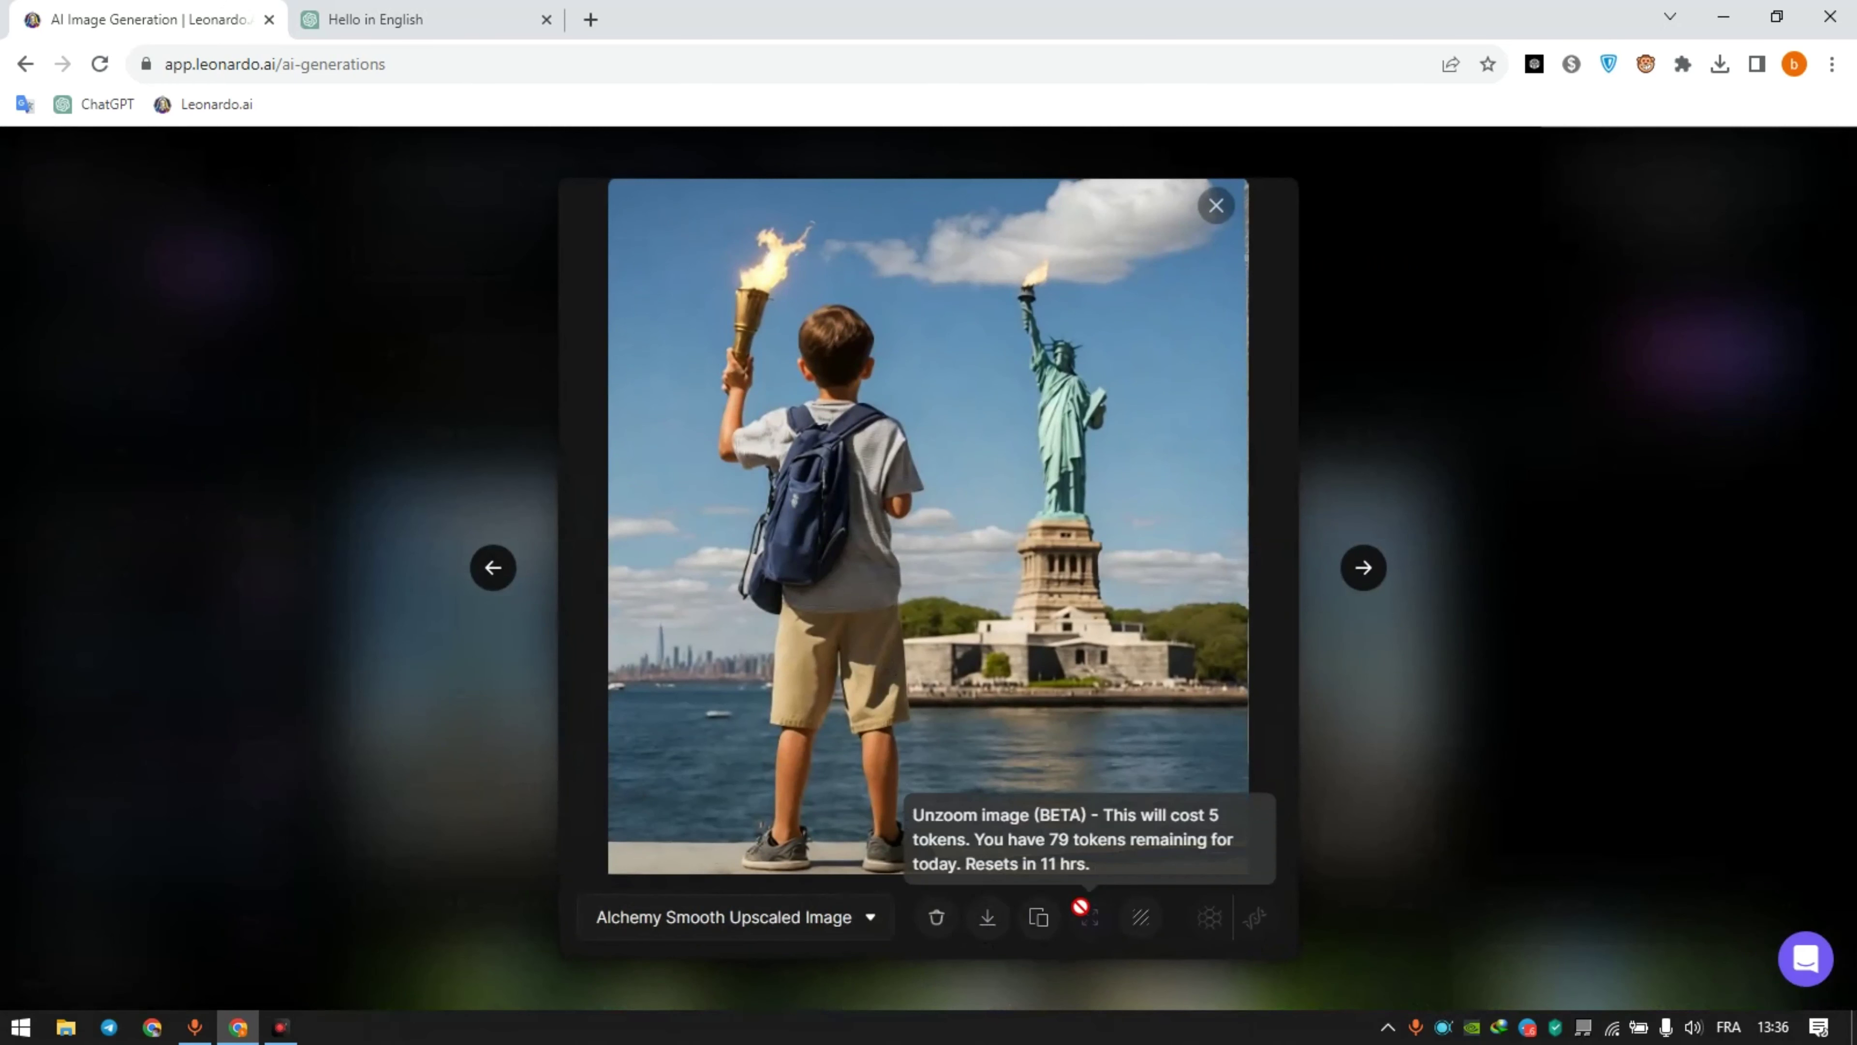
click(988, 917)
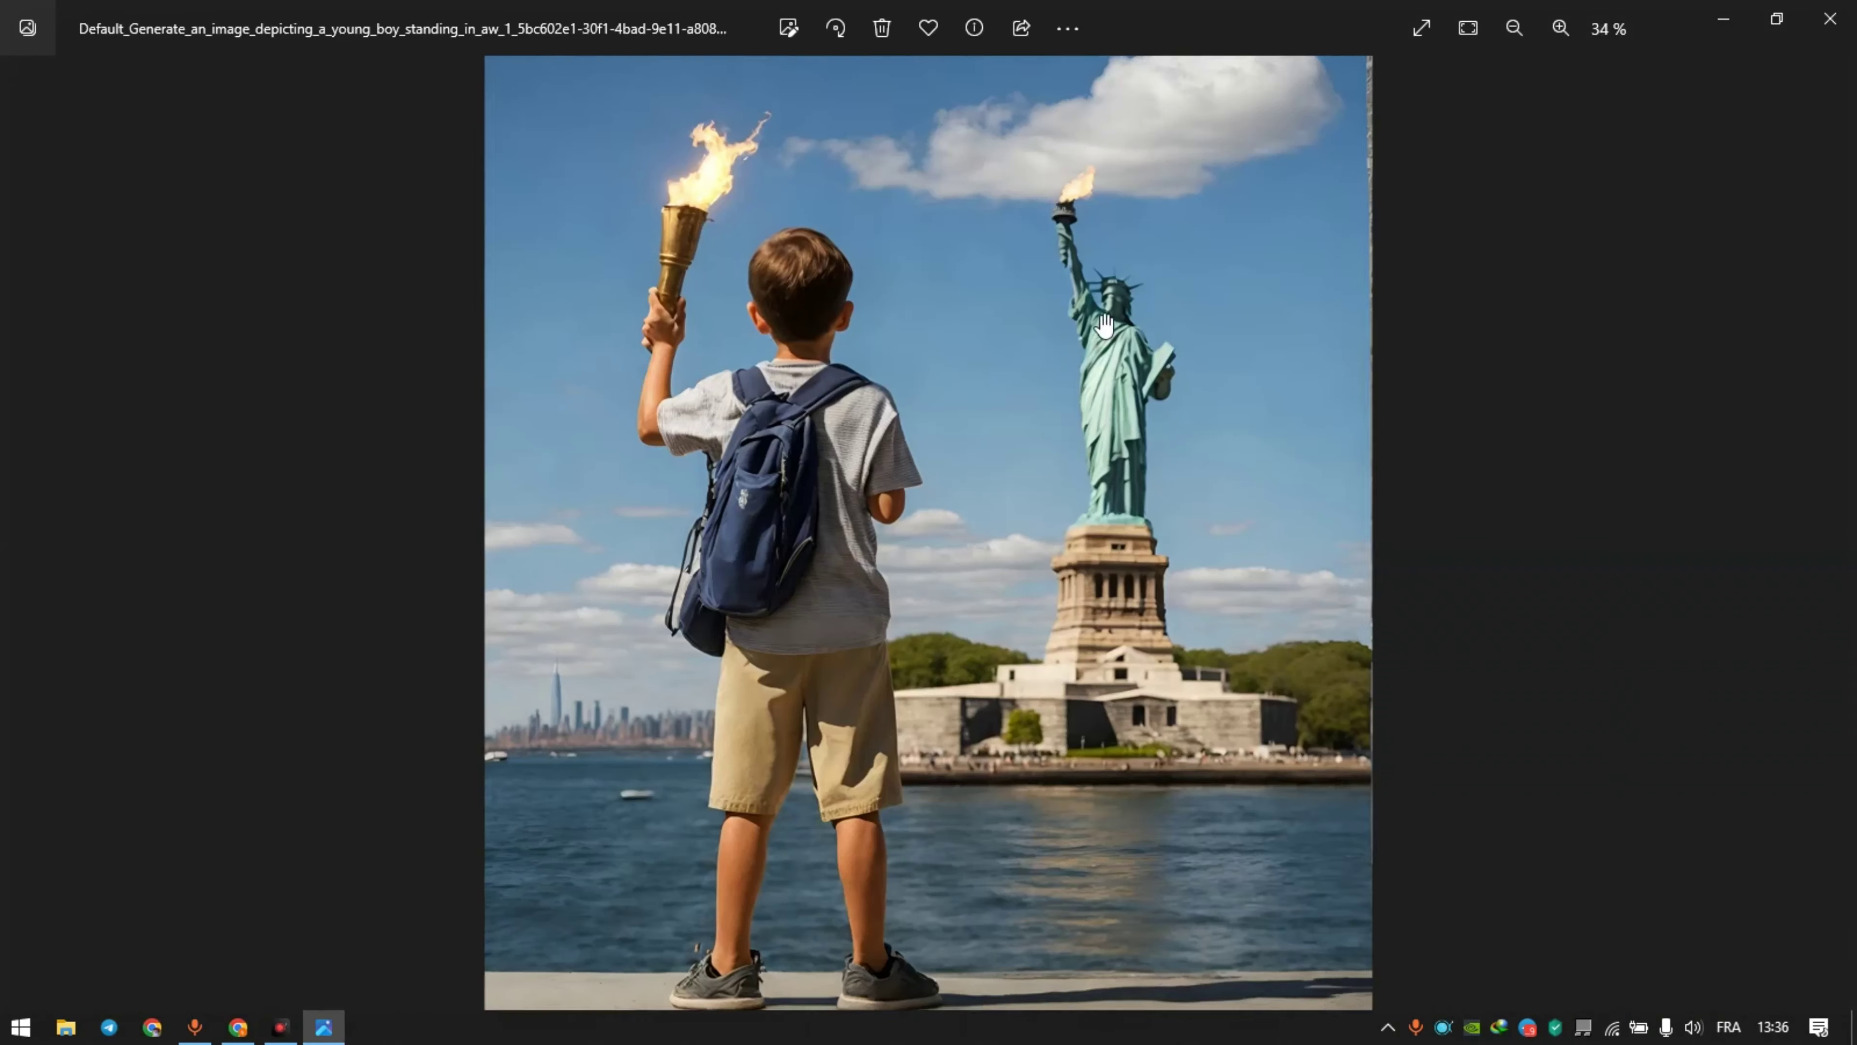
scroll(1173, 696, up, 4)
scroll(962, 686, down, 2)
scroll(963, 686, down, 3)
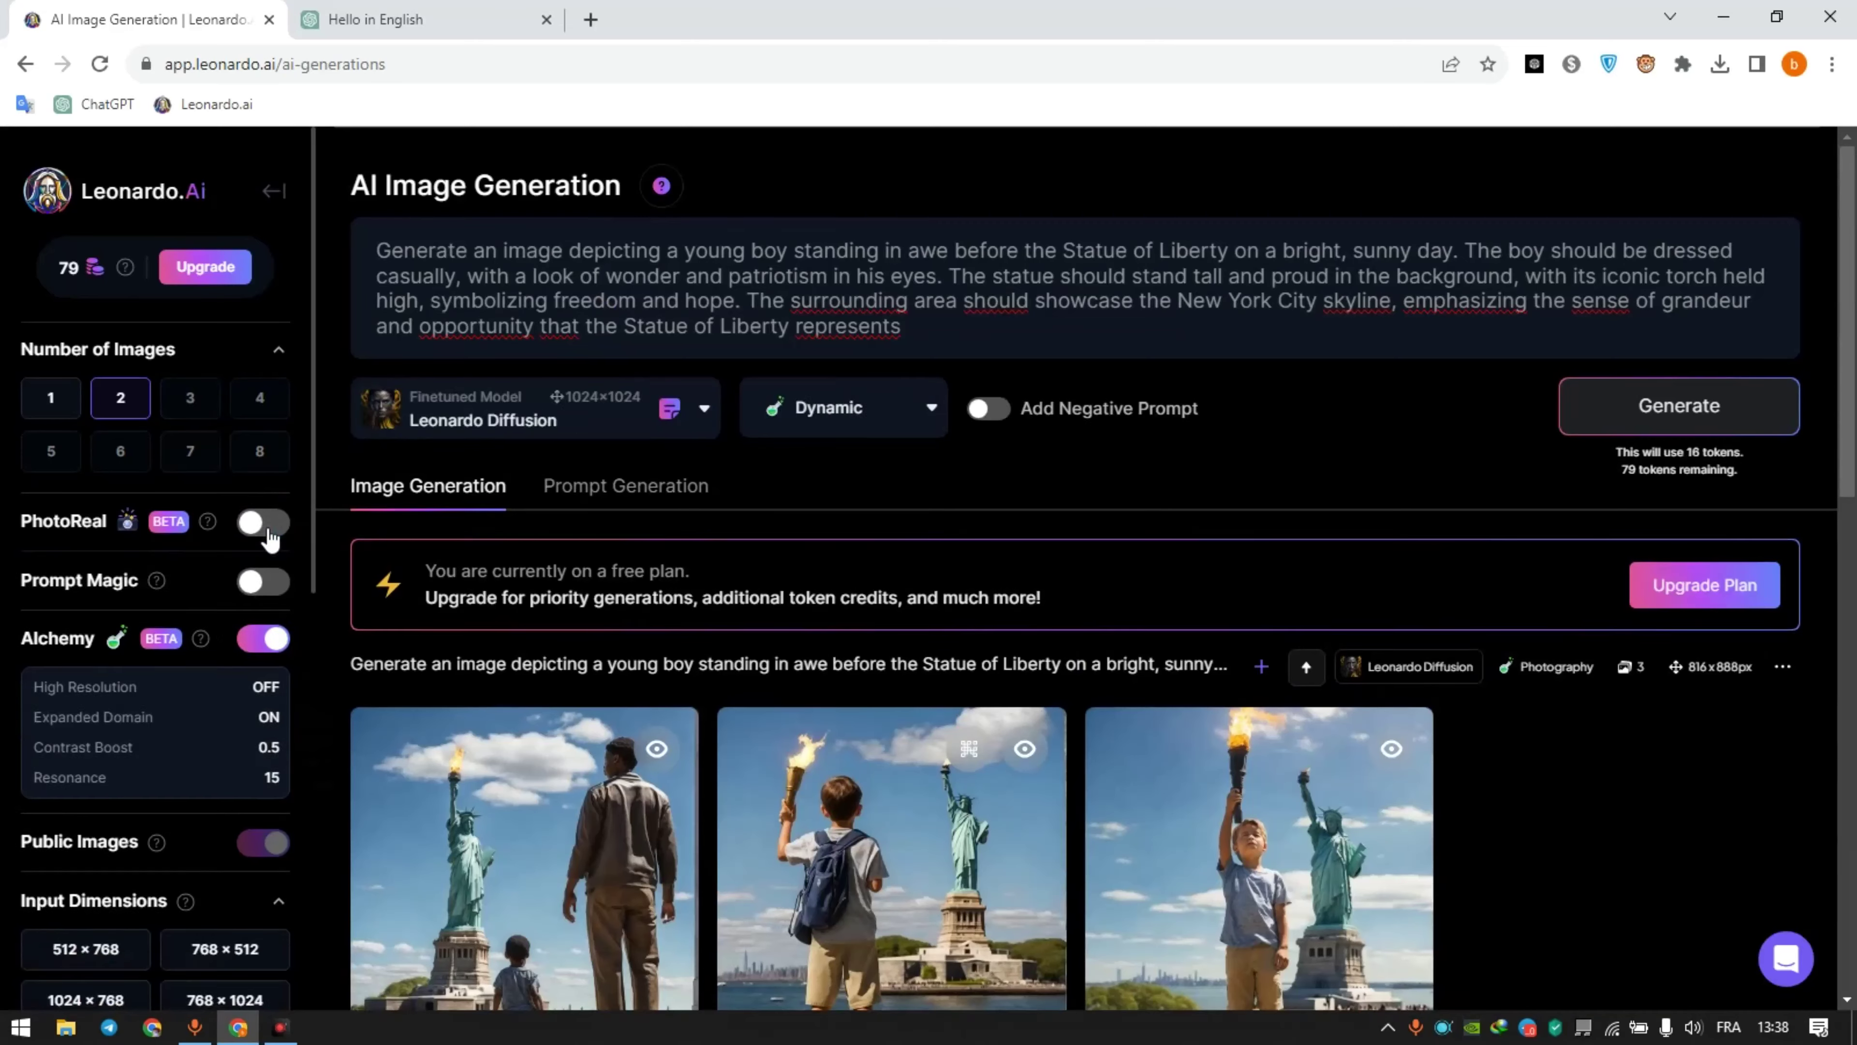
Step: View the two new PhotoReal Cinematic 768×1360 images and enlarge the boy-with-flag one
scroll(1464, 719, up, 5)
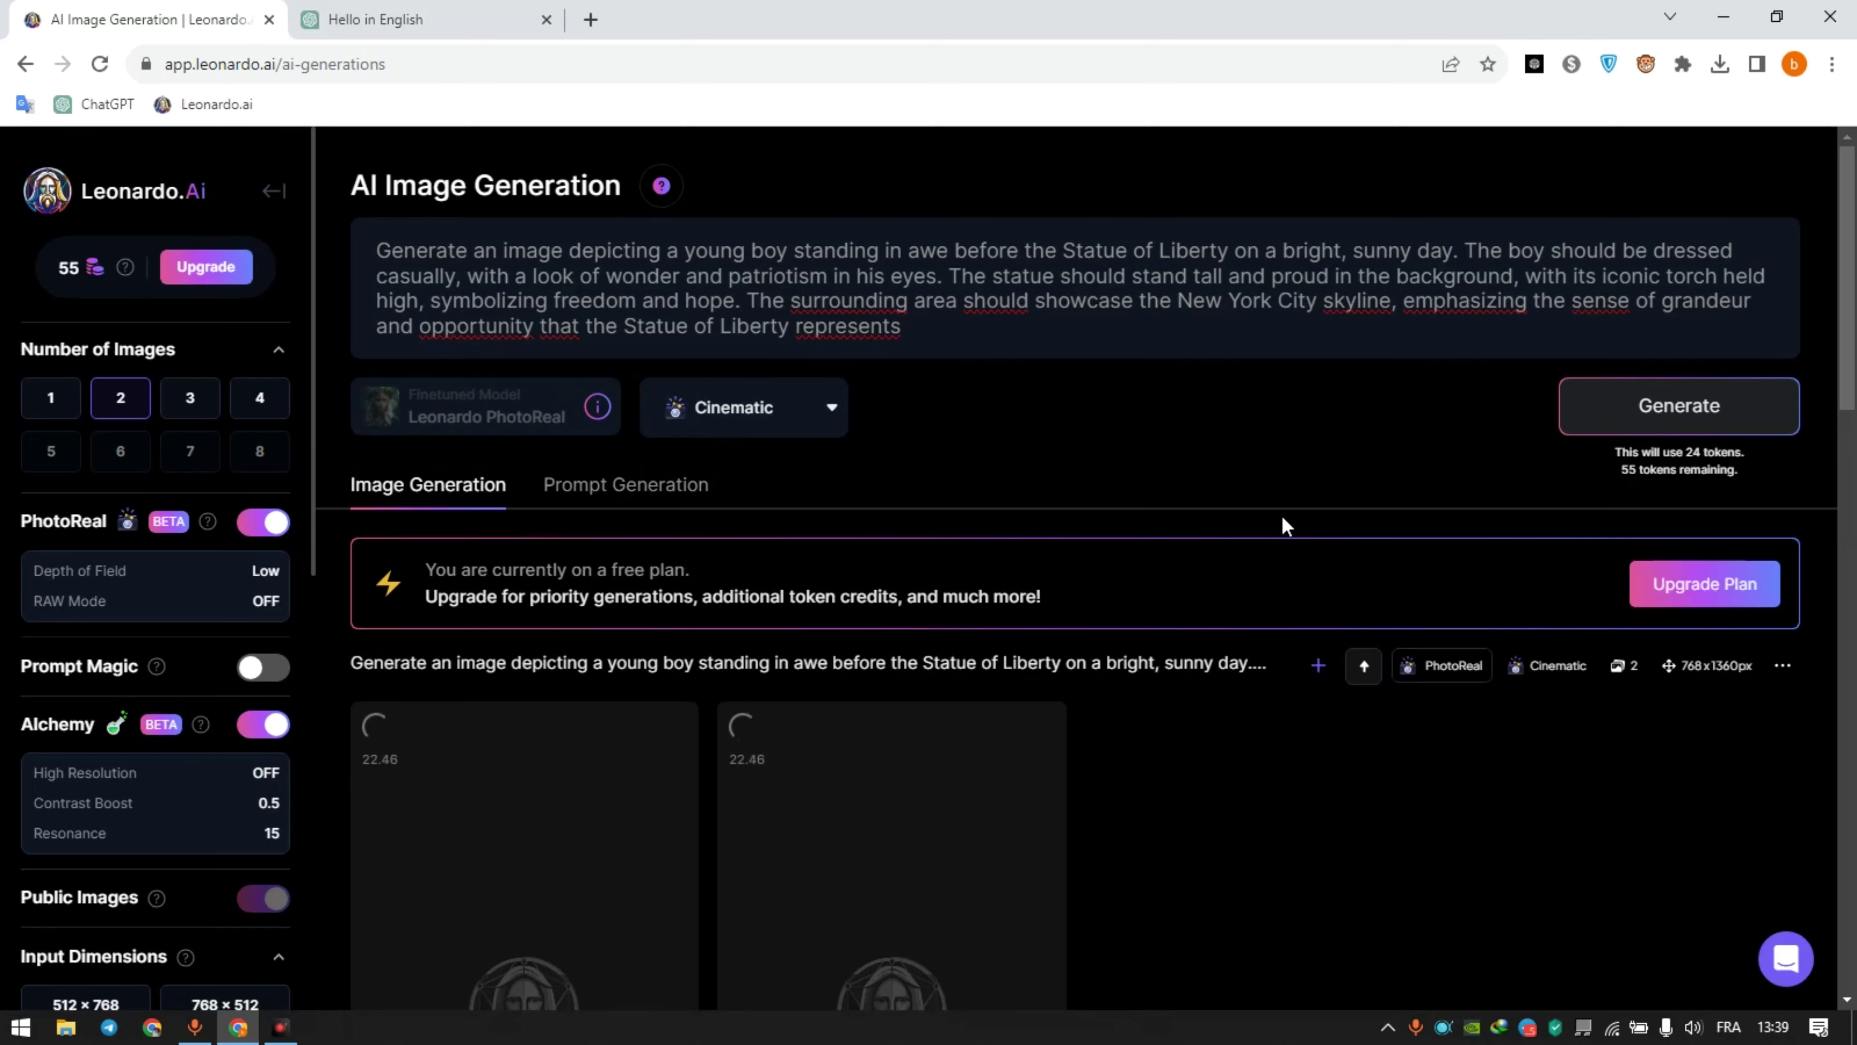
scroll(1285, 525, down, 5)
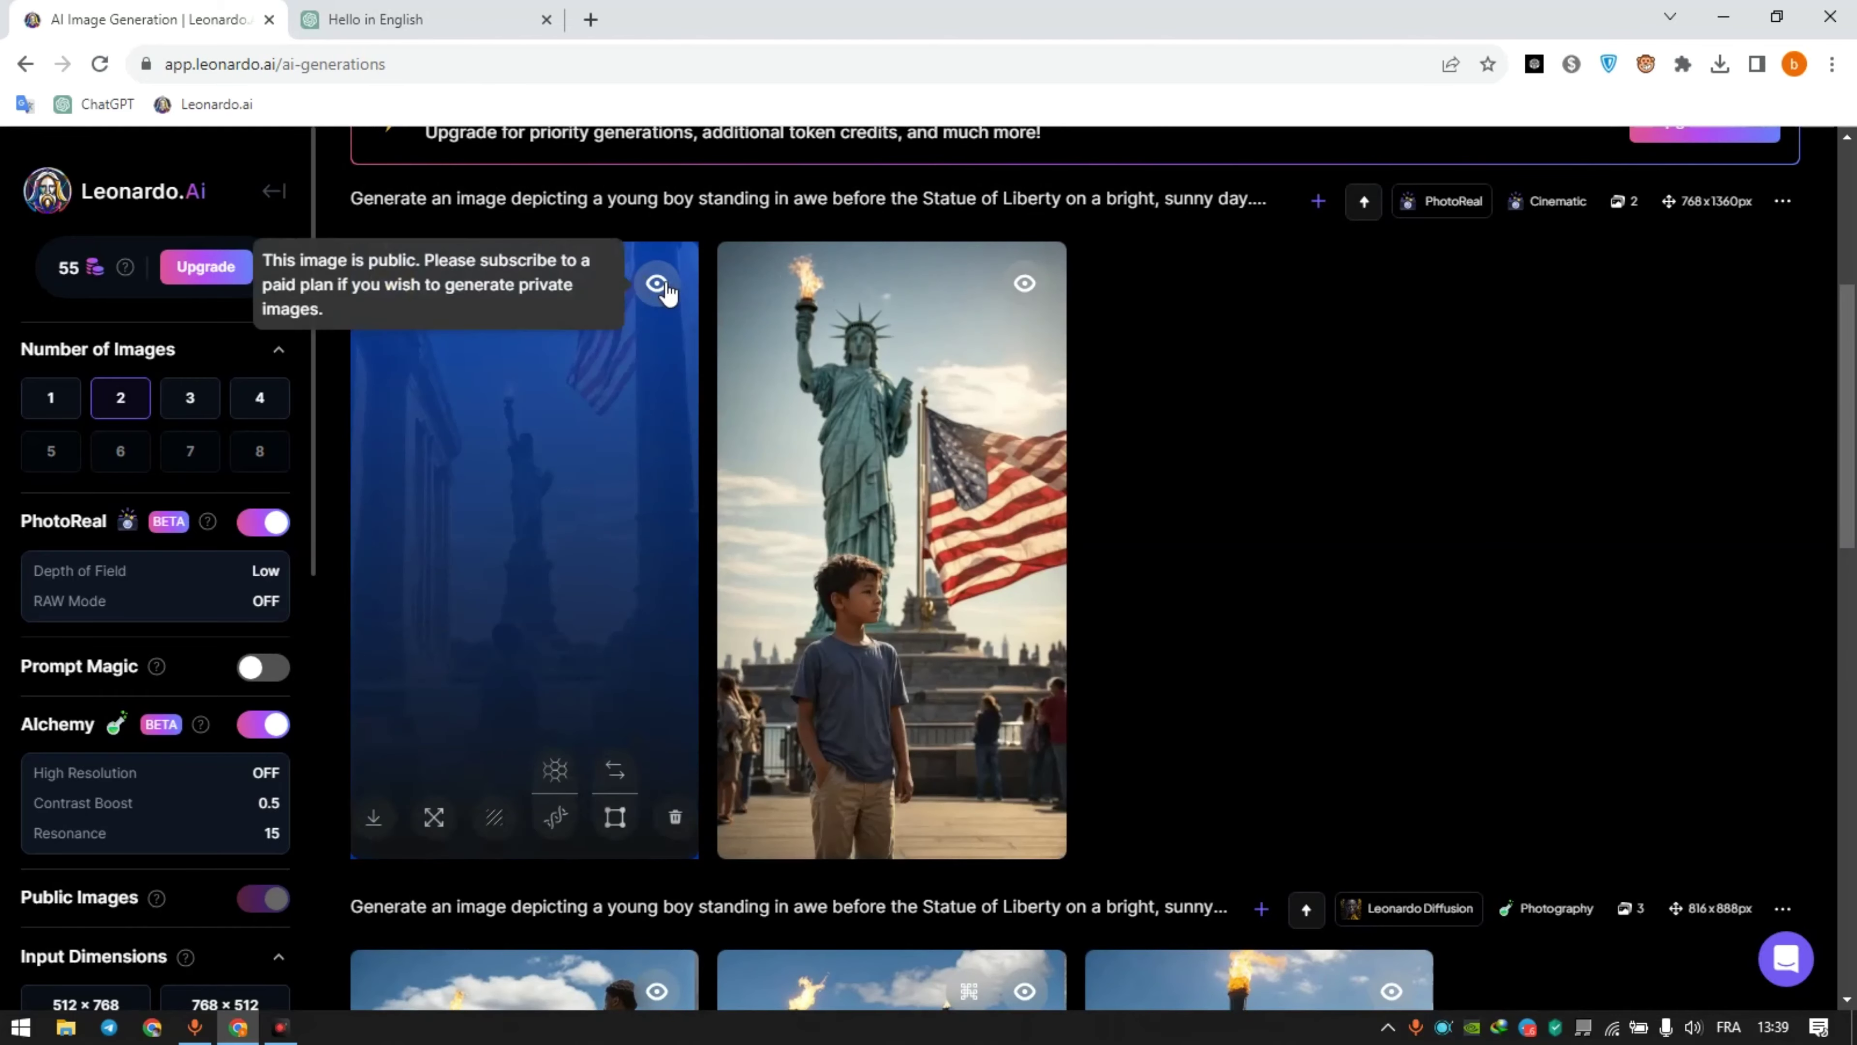
scroll(1210, 642, down, 3)
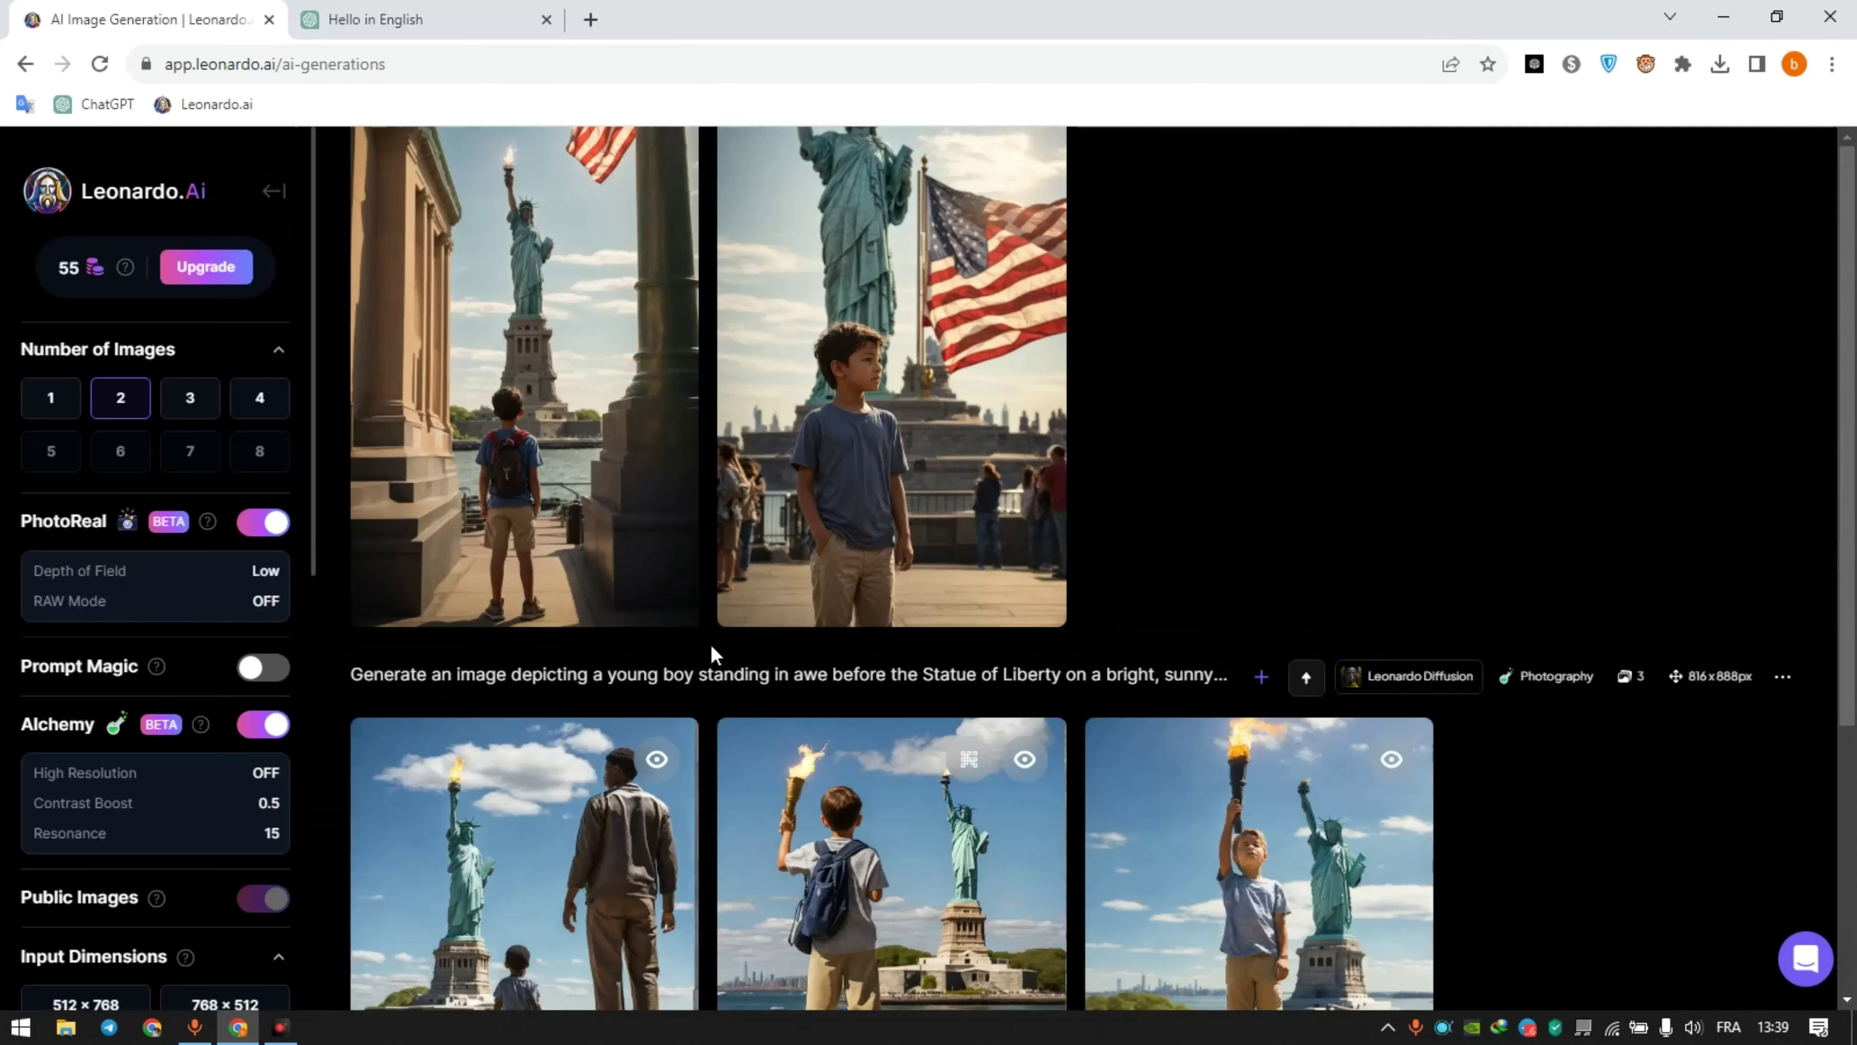
click(841, 615)
click(989, 882)
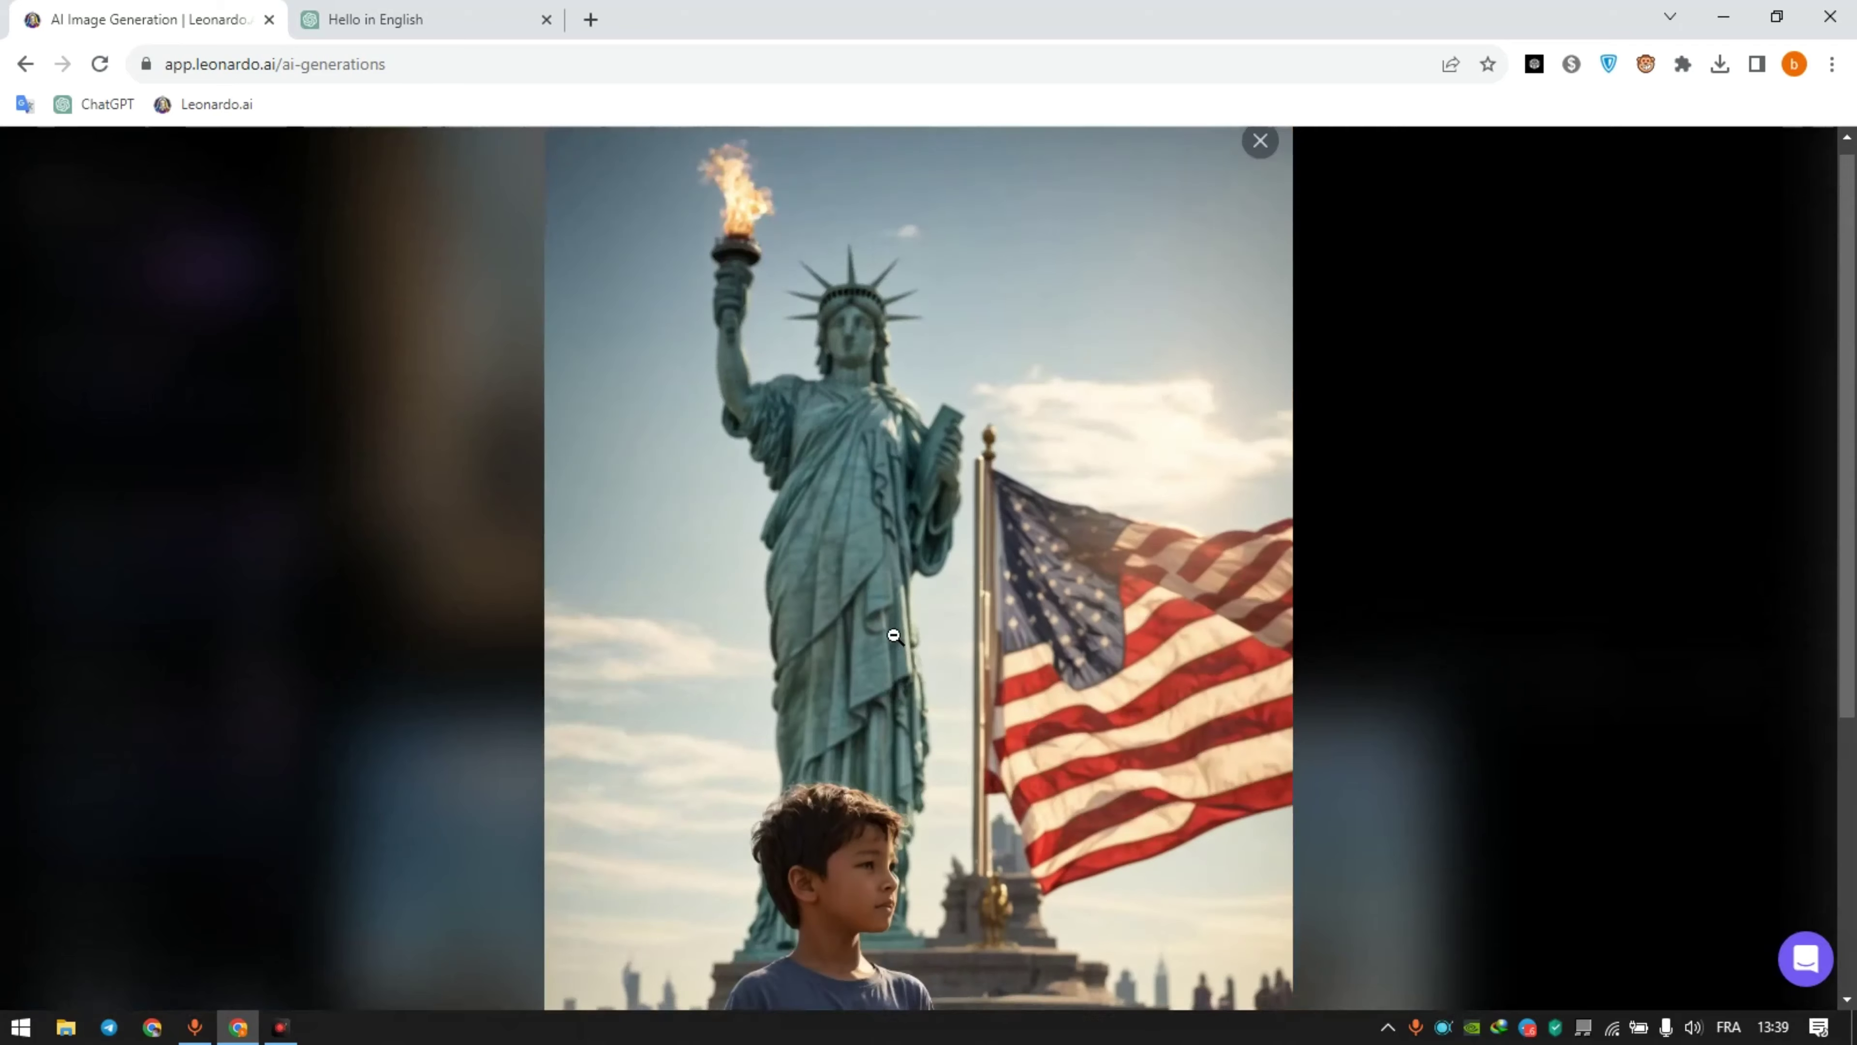
click(1334, 276)
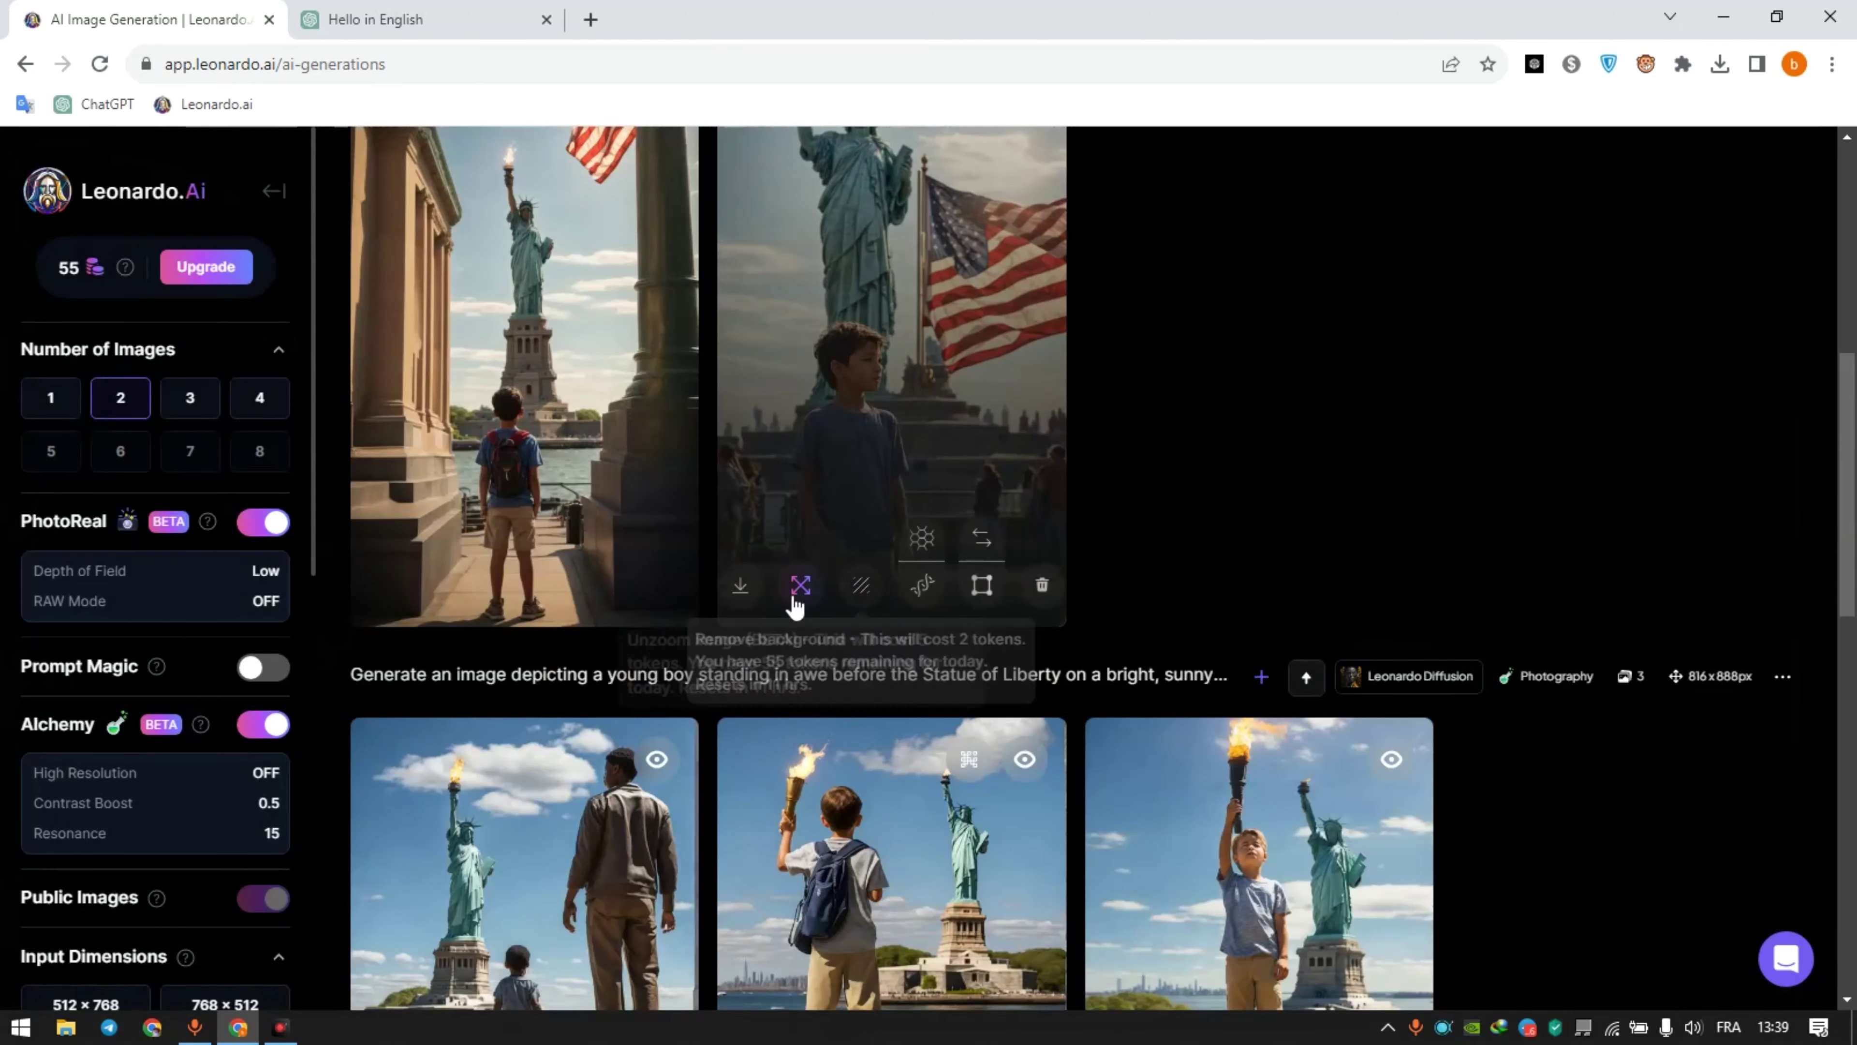
scroll(909, 510, up, 5)
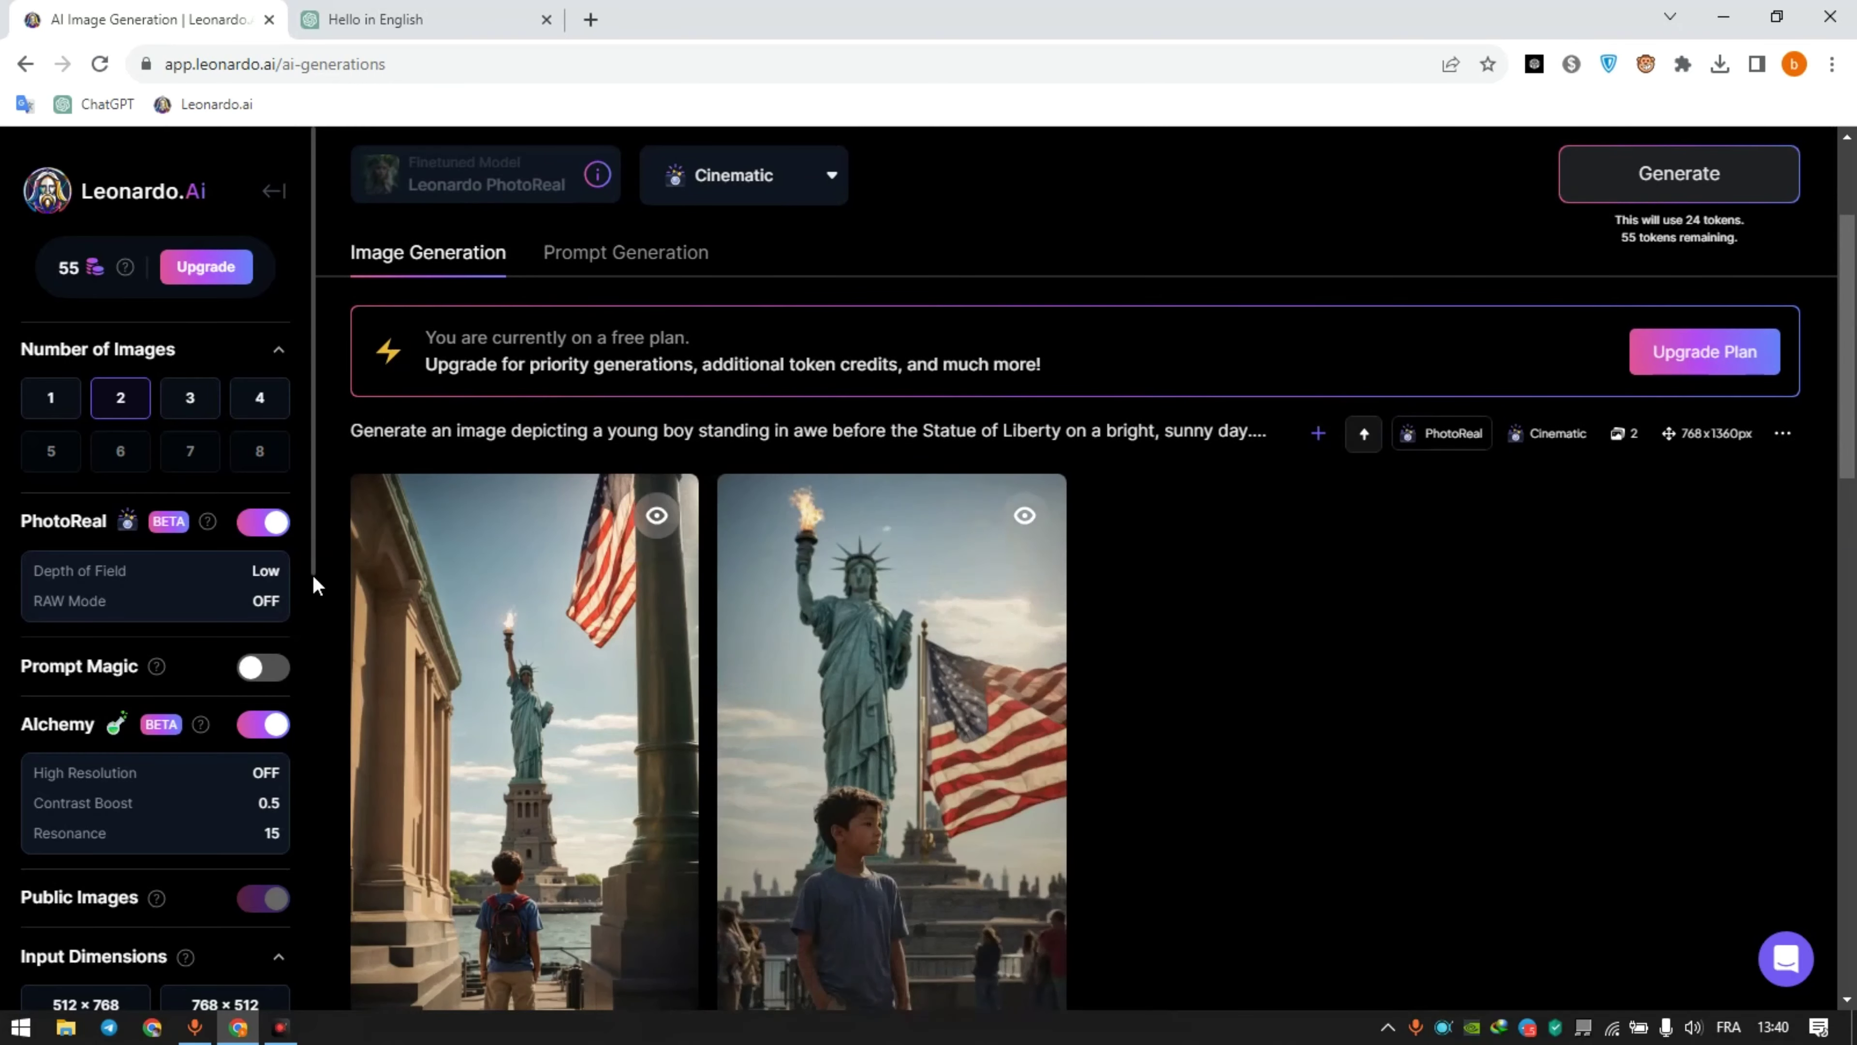
scroll(746, 490, up, 3)
Step: Create an Unzoom version of the boy-with-flag image from its preview
click(833, 410)
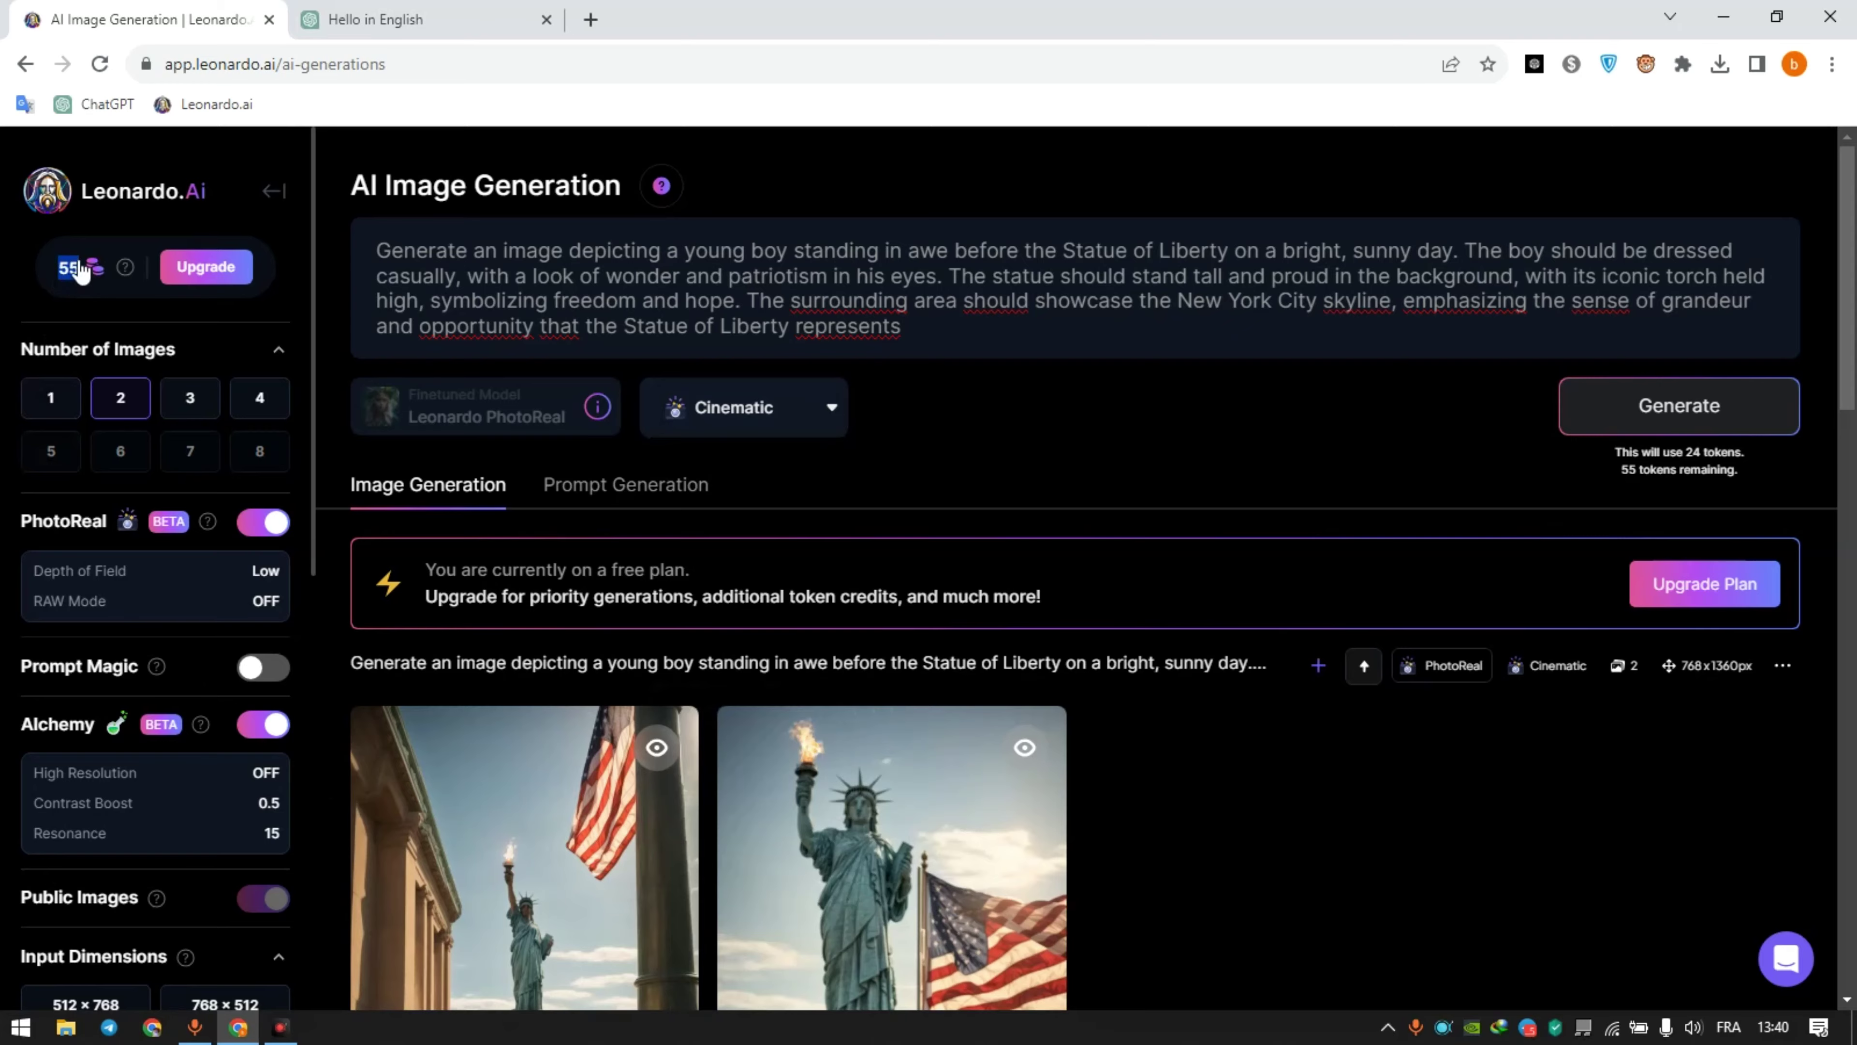
scroll(907, 513, down, 10)
scroll(906, 512, up, 5)
click(908, 448)
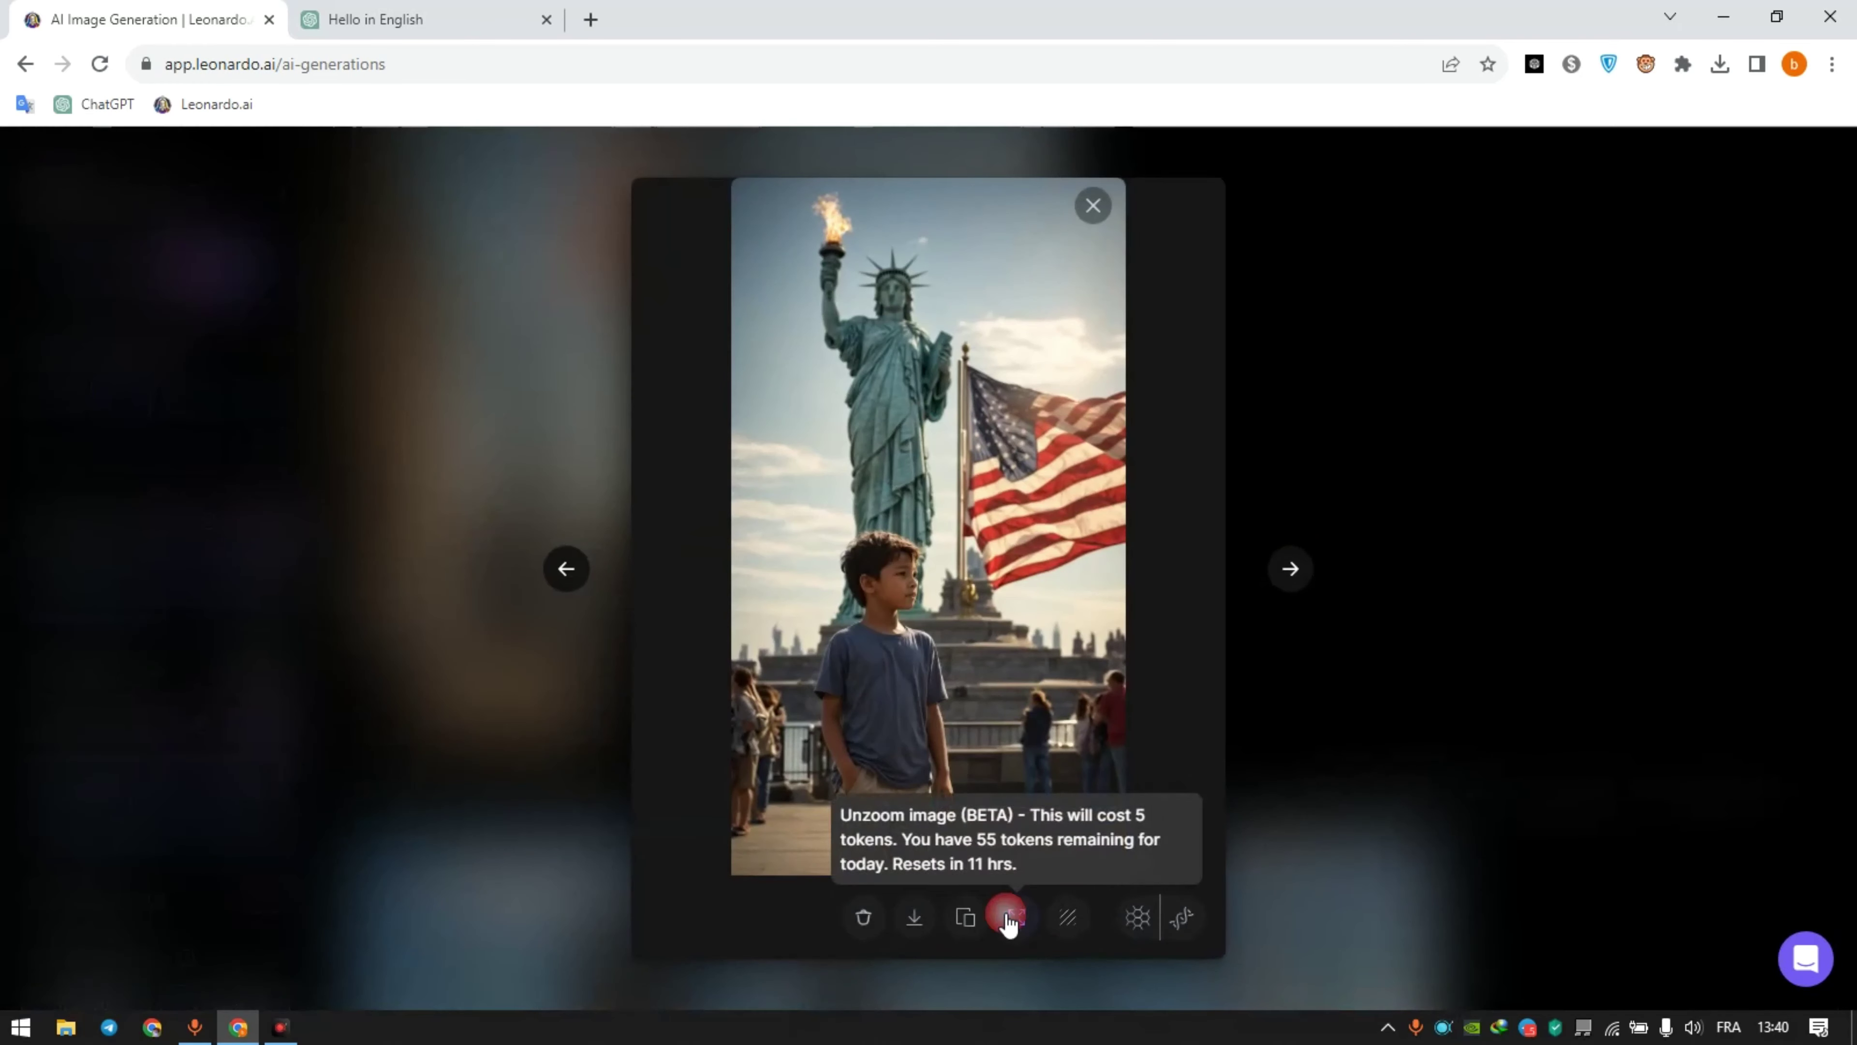
click(1009, 921)
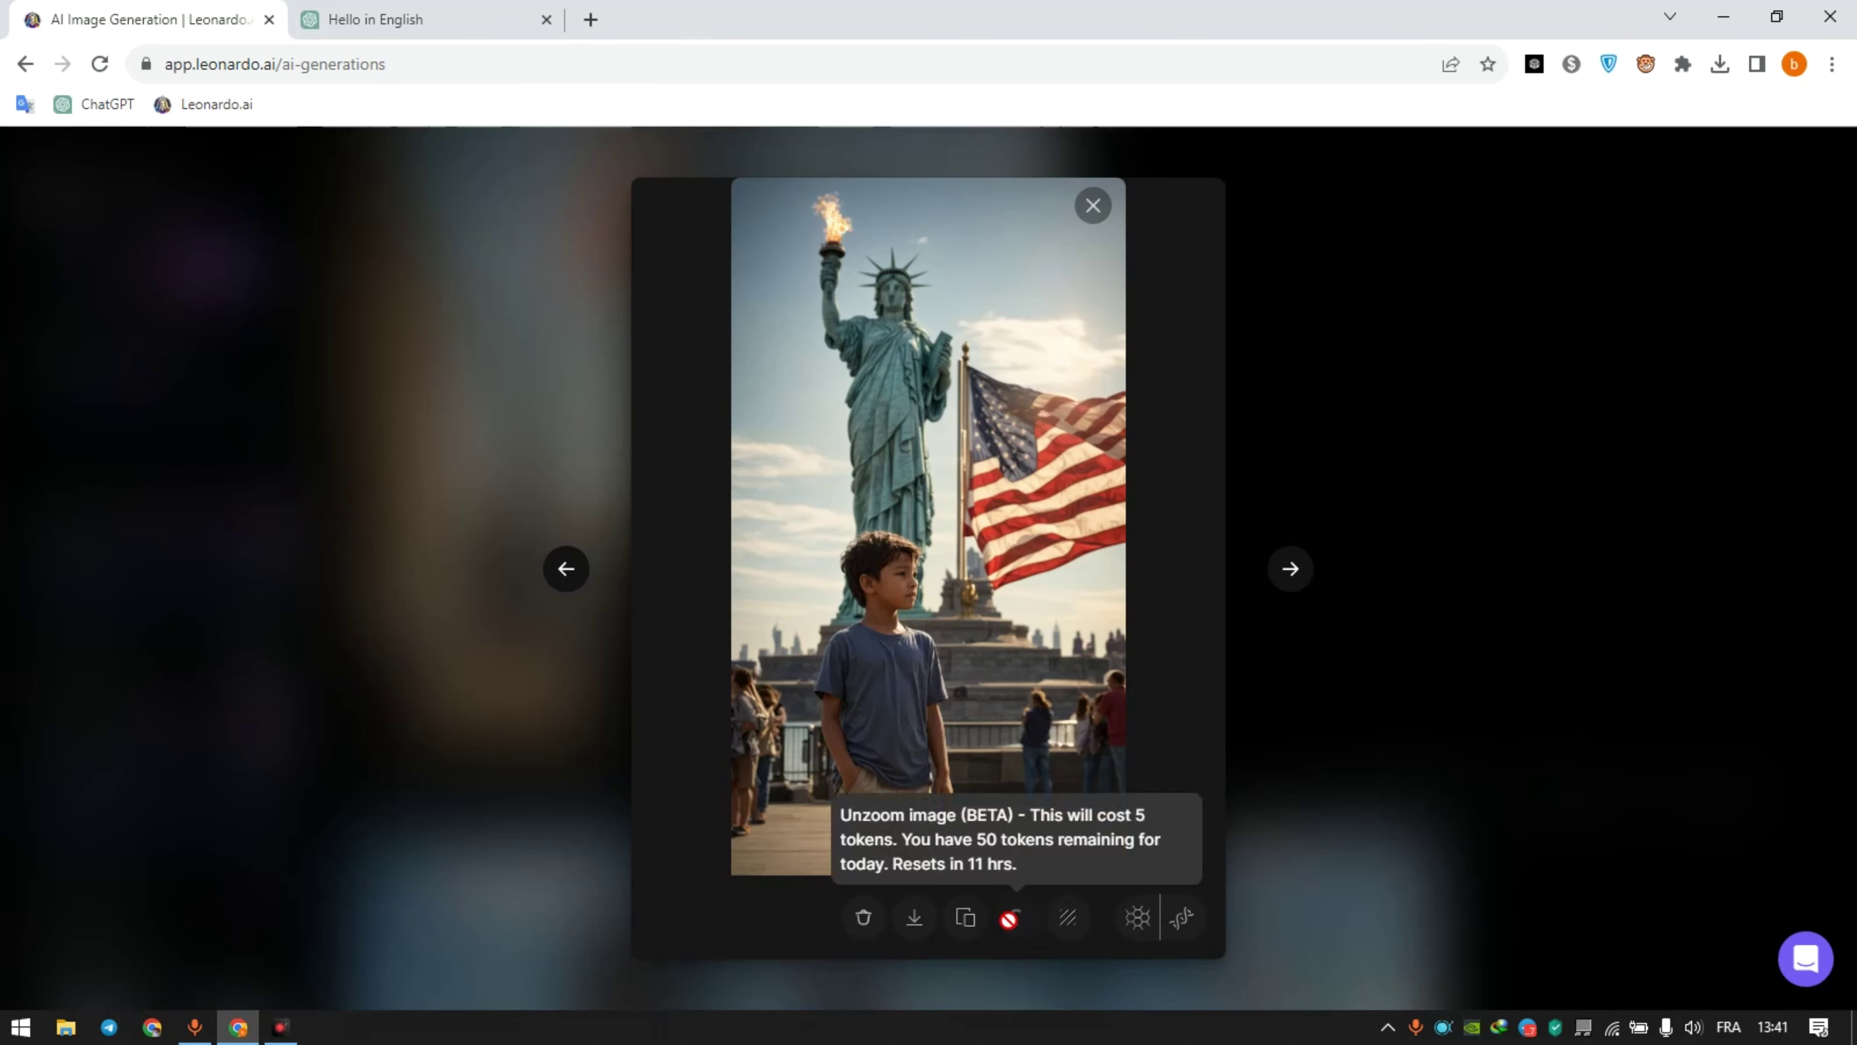
Step: Compare the Unzoomed Image with the Original Image, then close the preview
click(768, 919)
click(731, 875)
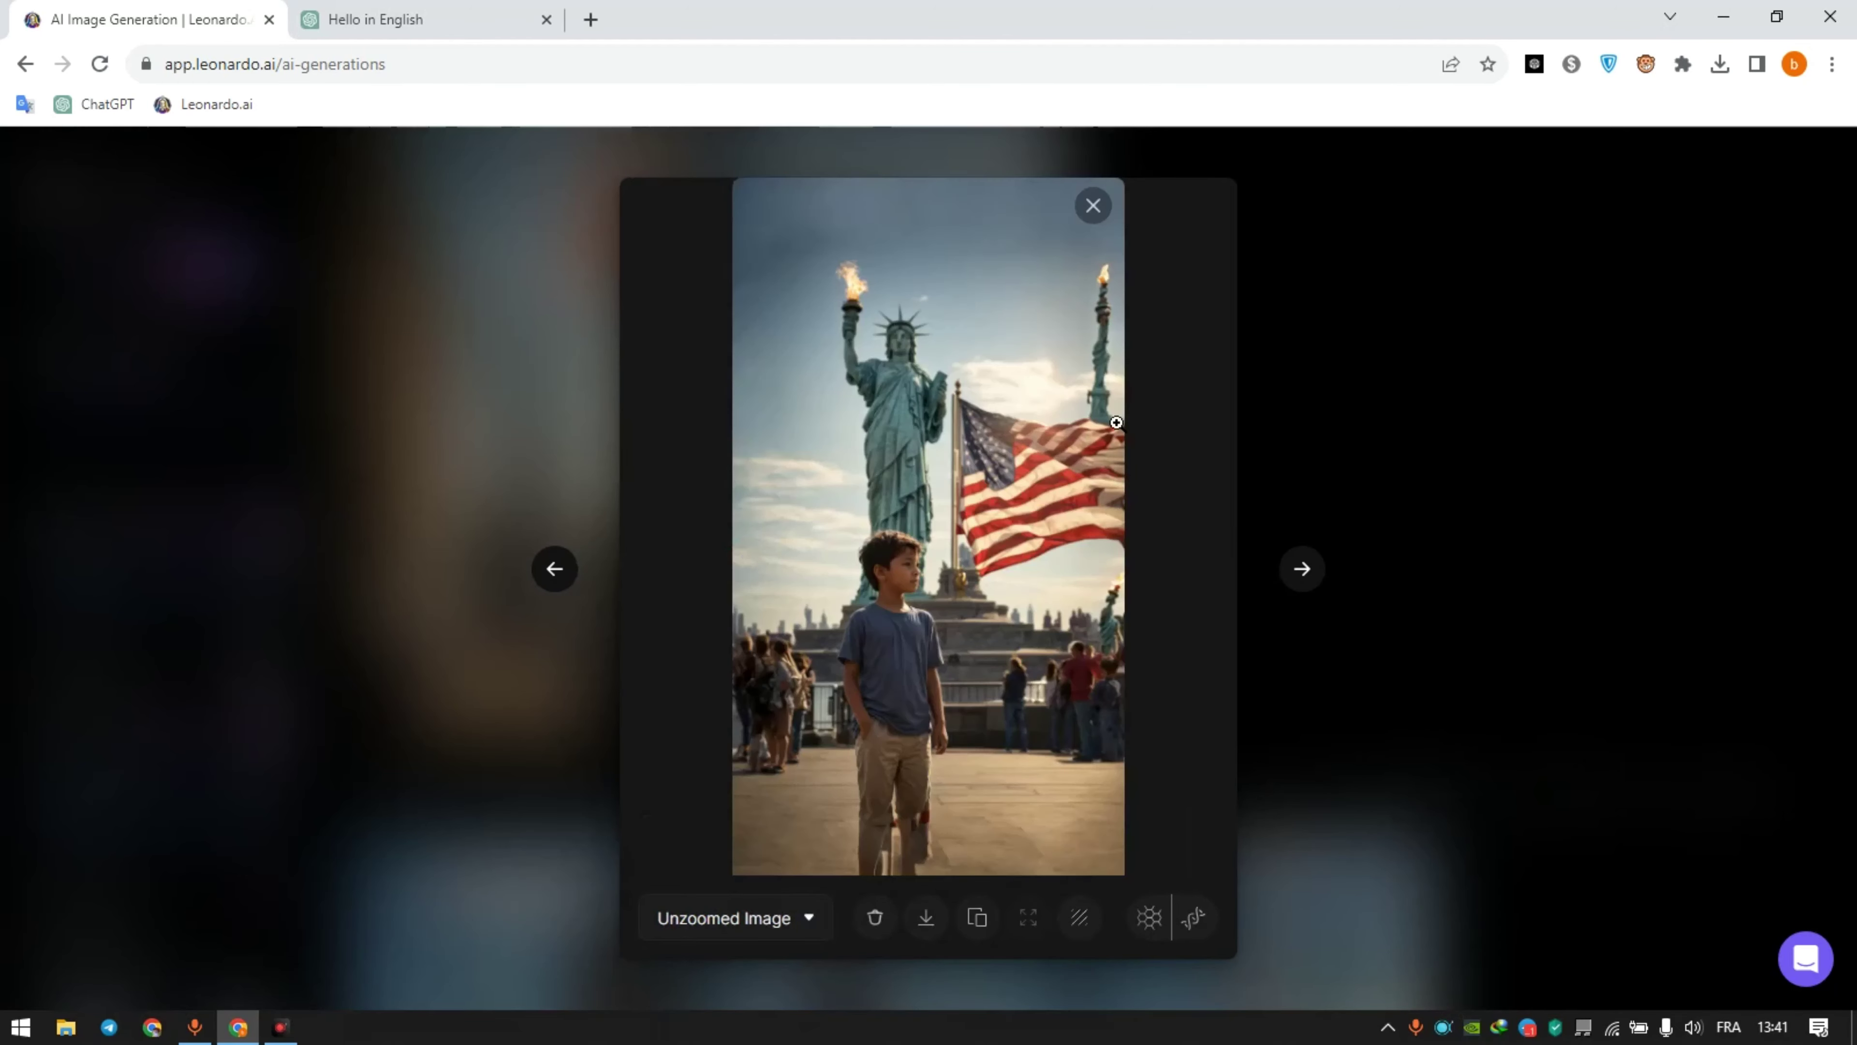
click(806, 920)
click(717, 834)
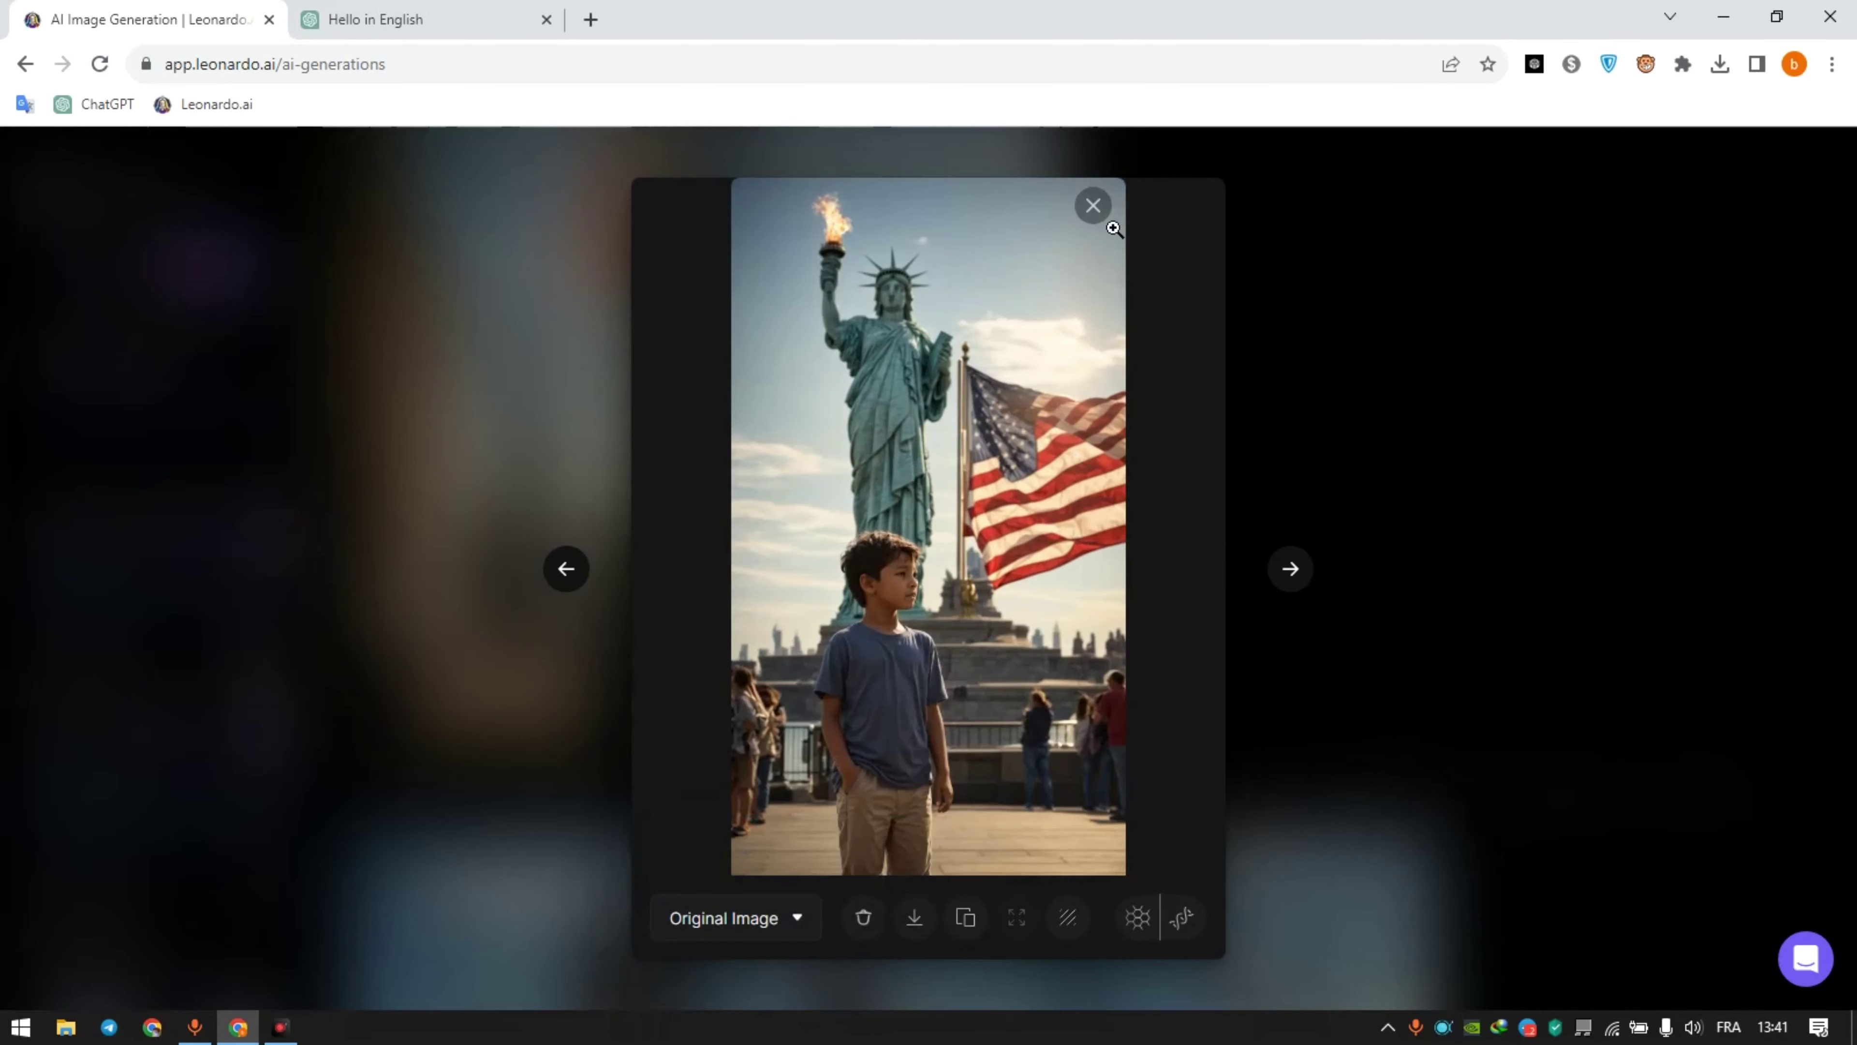
click(1093, 206)
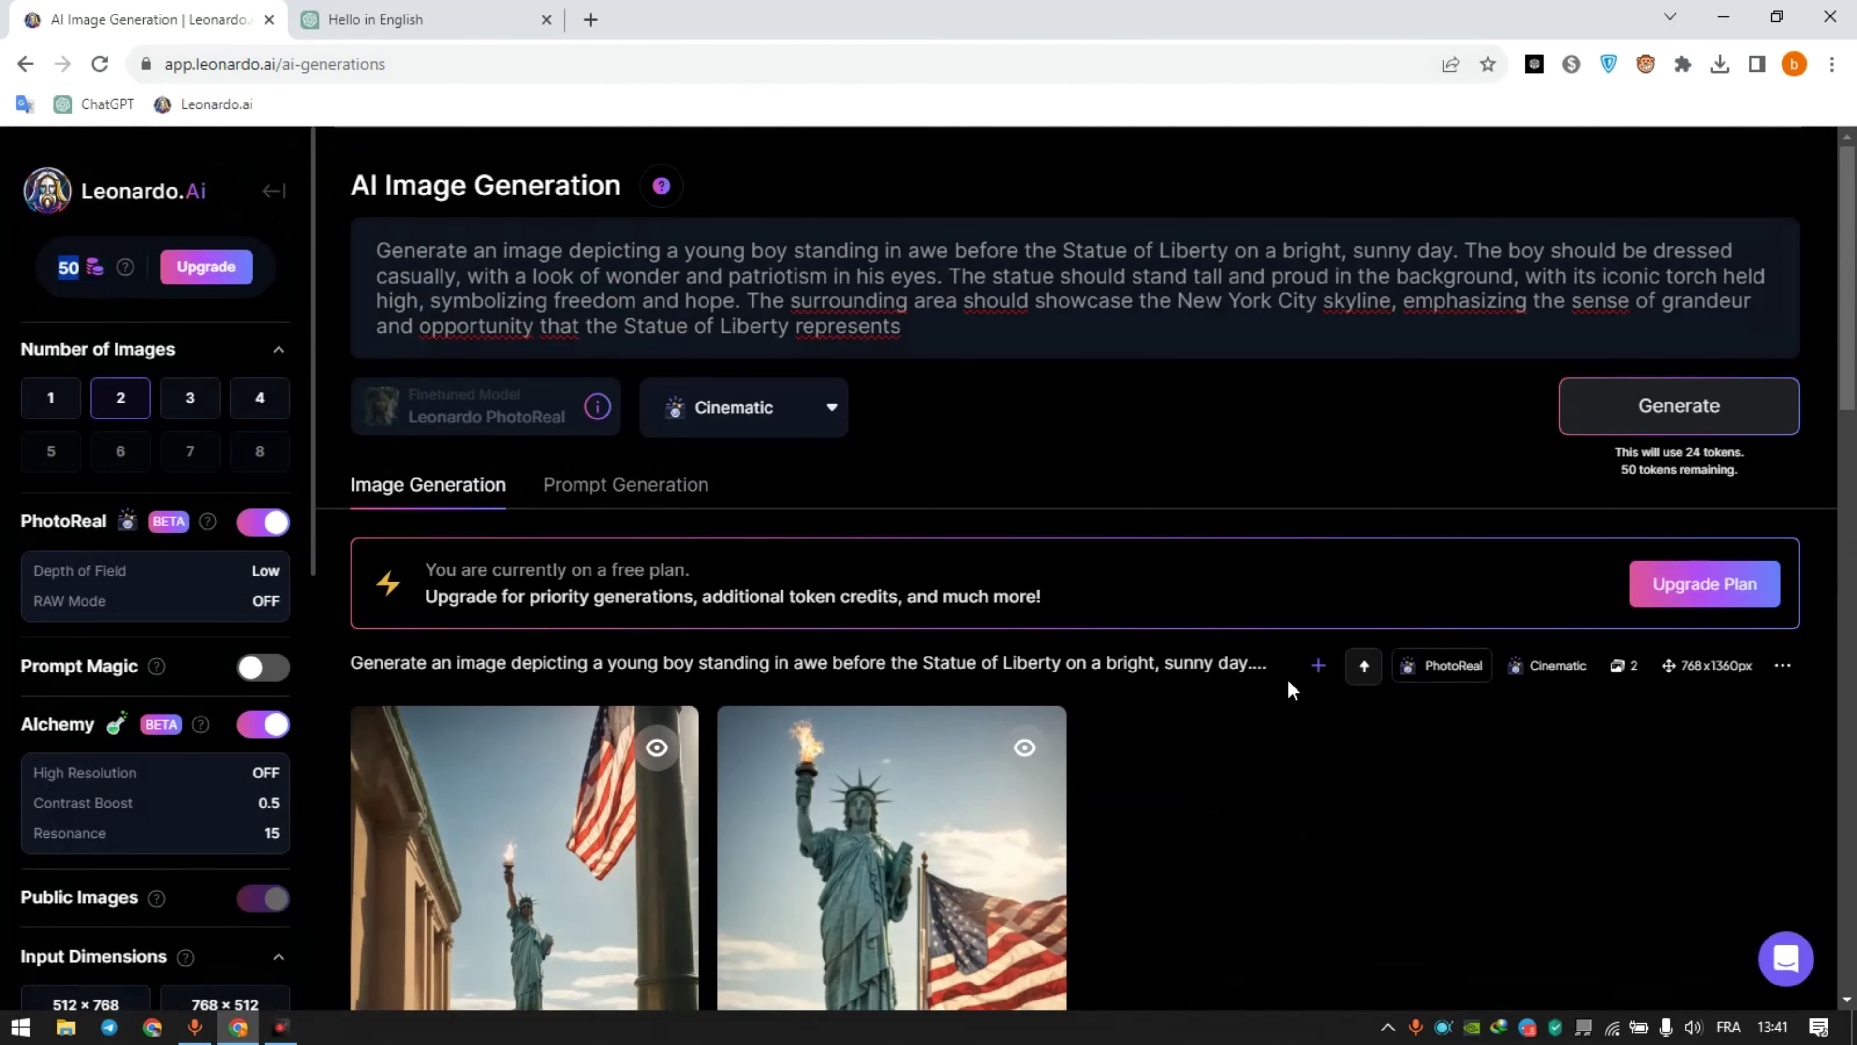
Step: Open the Home page and scroll through the Recent Creations community gallery
click(261, 185)
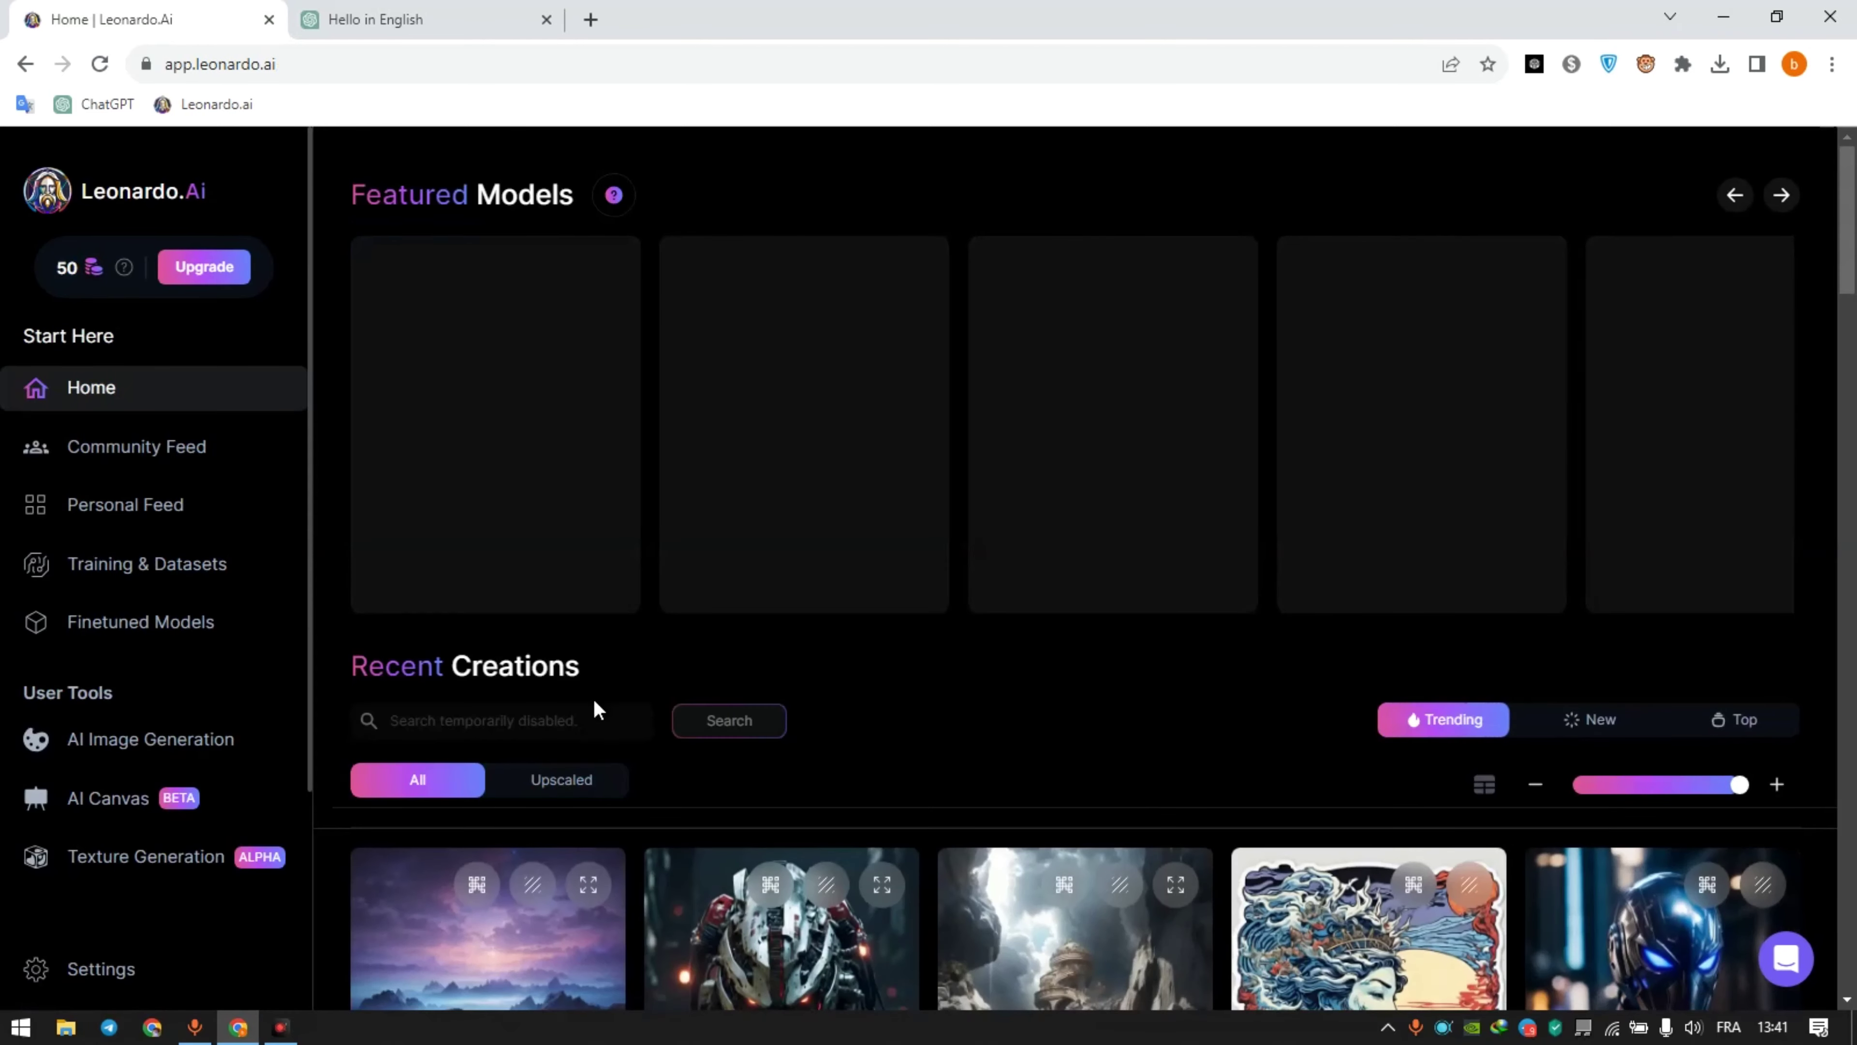
scroll(674, 791, down, 5)
scroll(678, 803, up, 5)
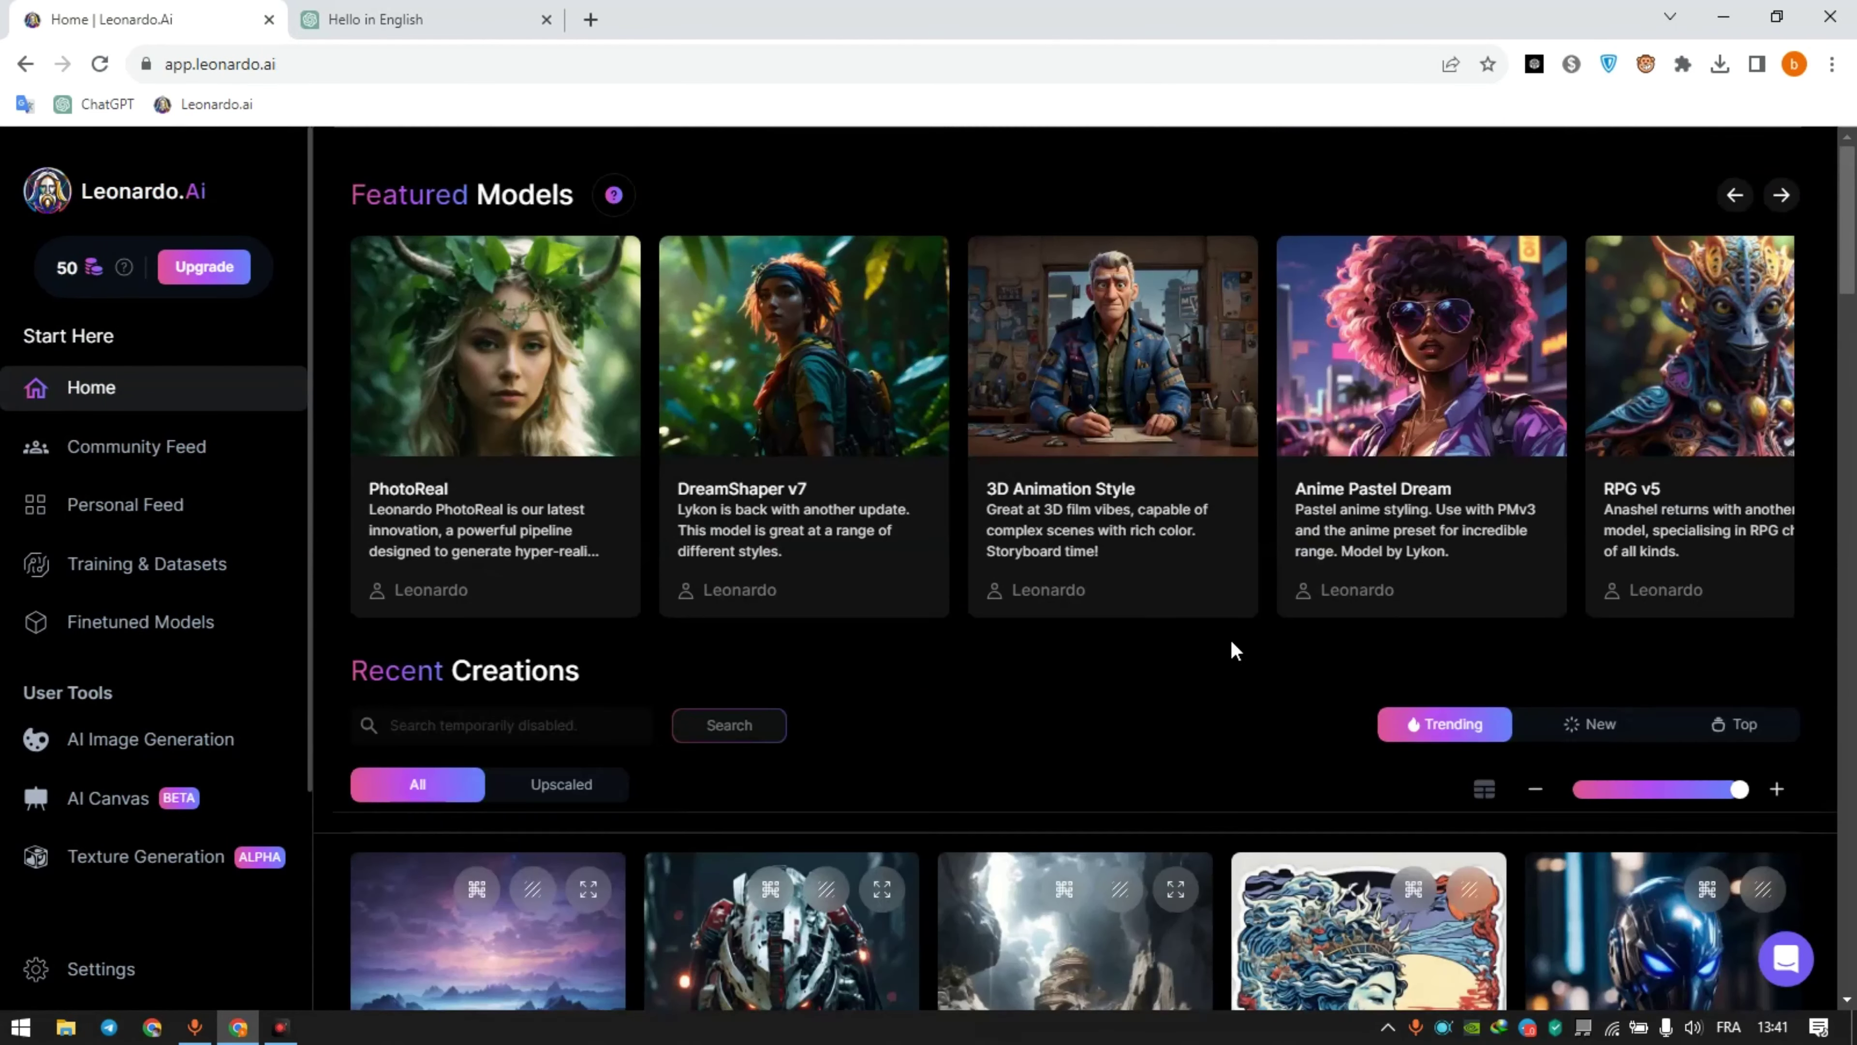
scroll(1462, 724, down, 6)
scroll(1038, 755, down, 5)
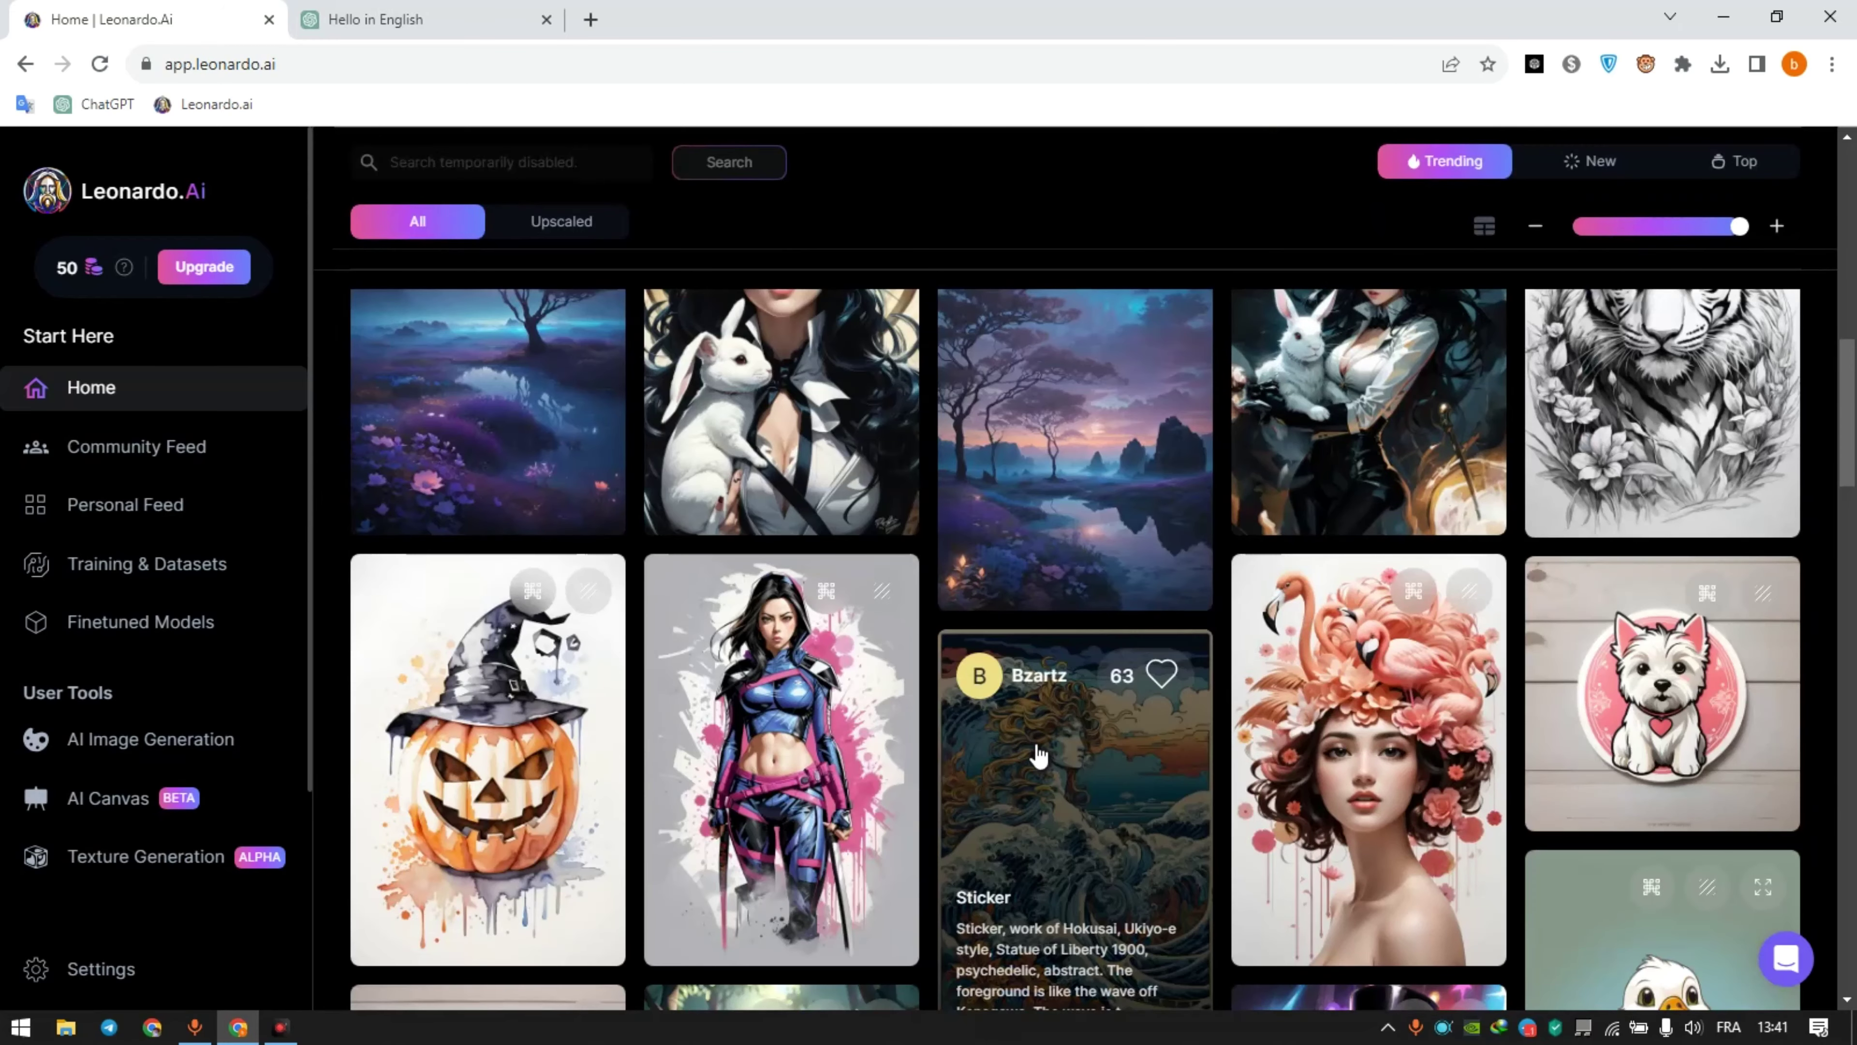
scroll(644, 767, down, 5)
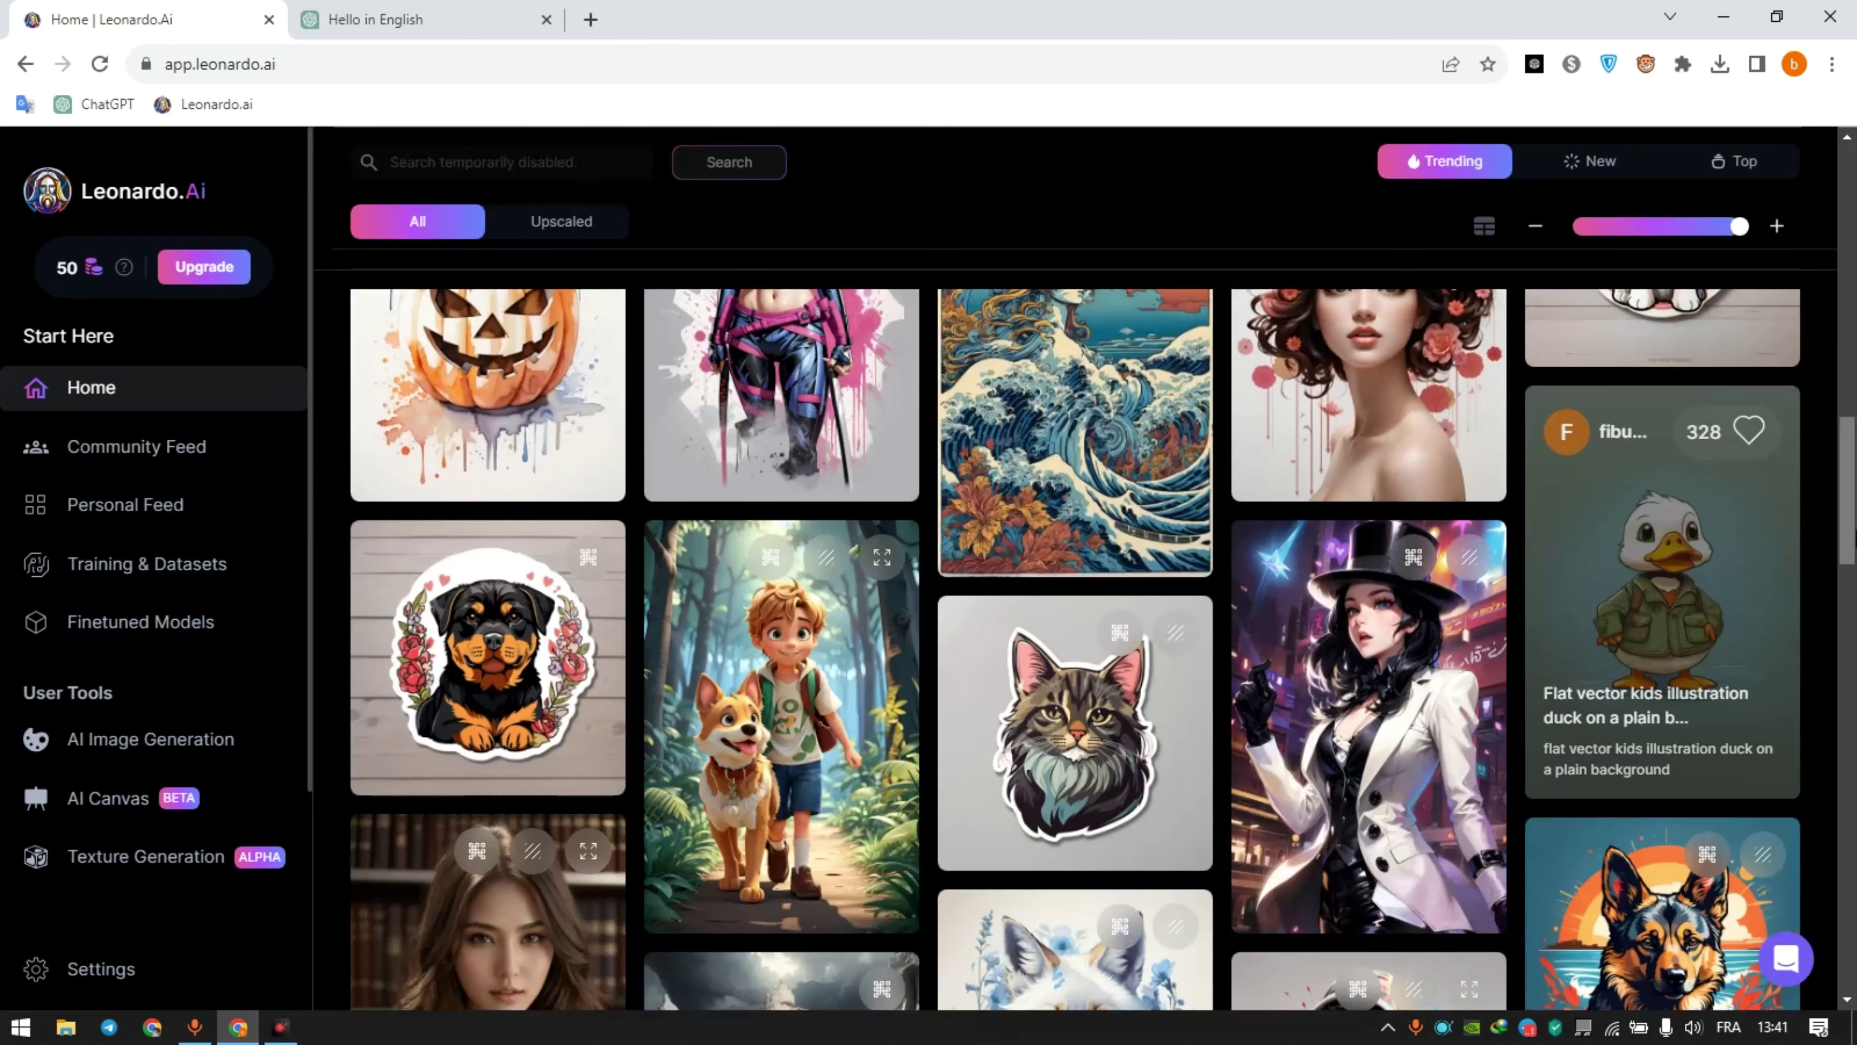
scroll(477, 761, down, 5)
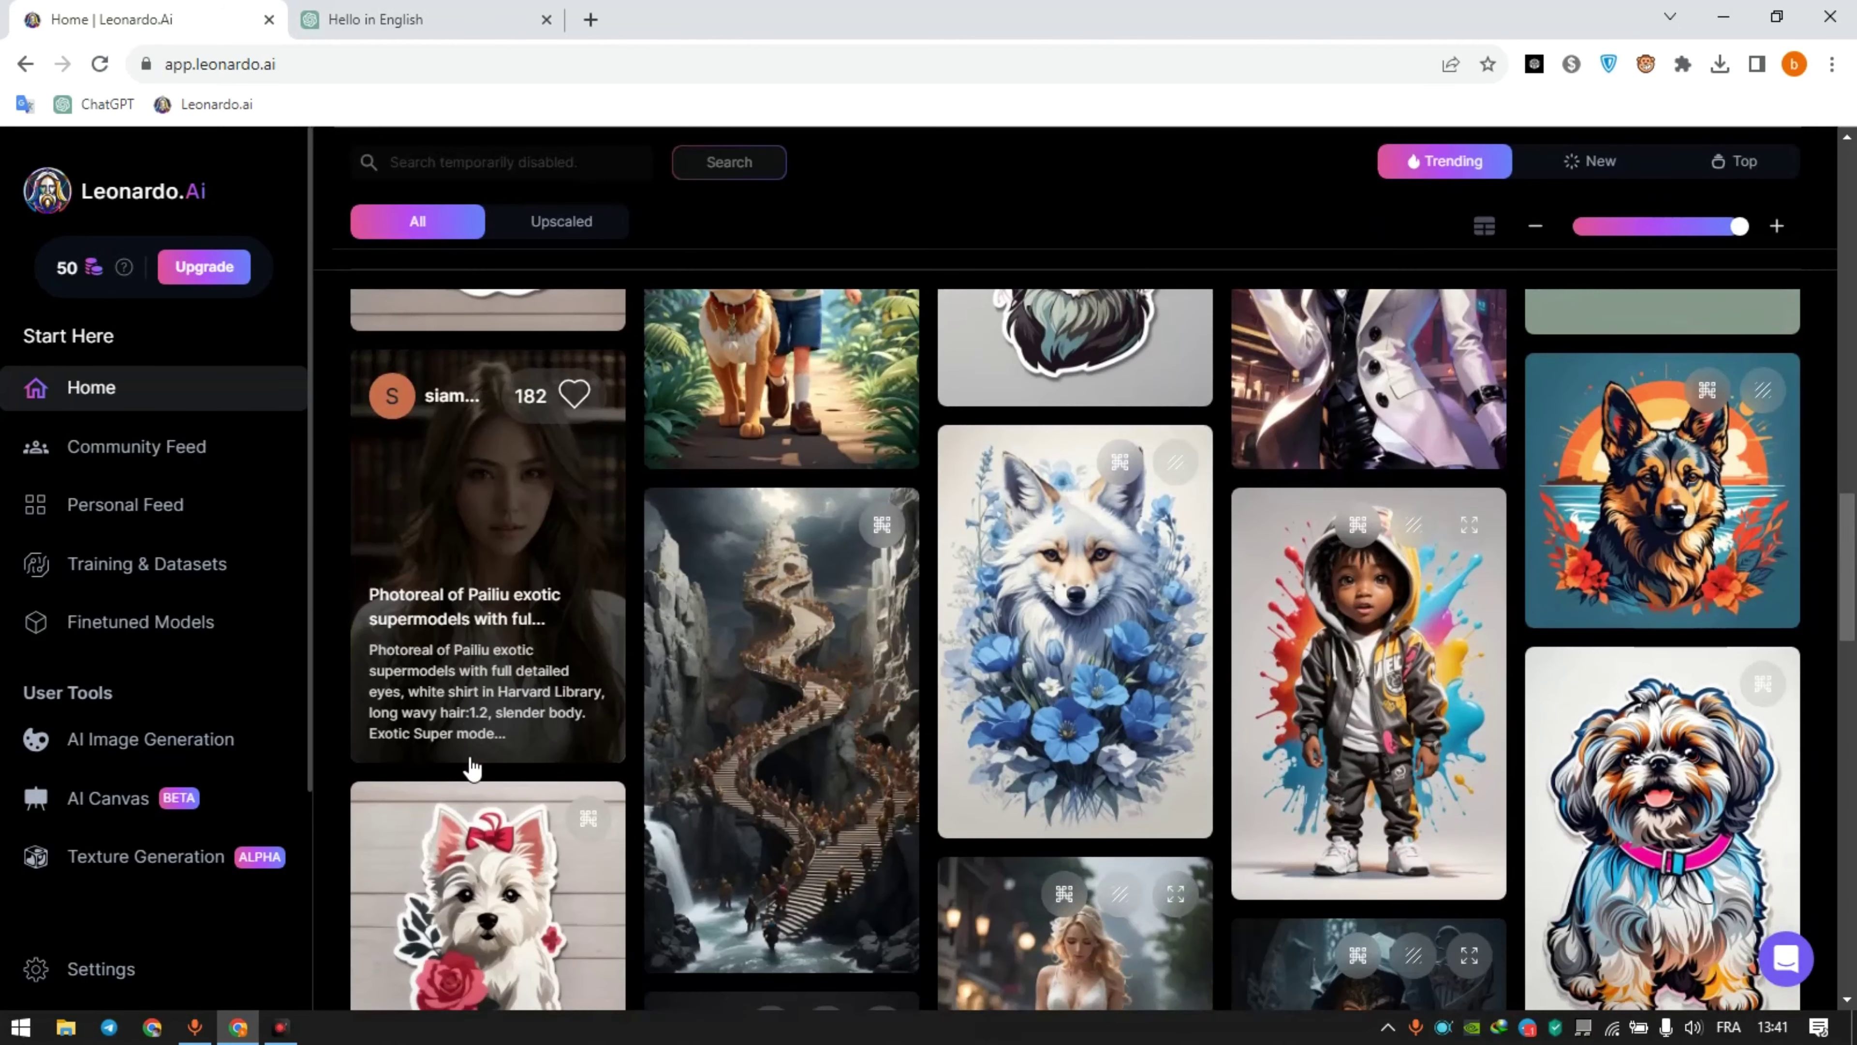
scroll(472, 768, down, 4)
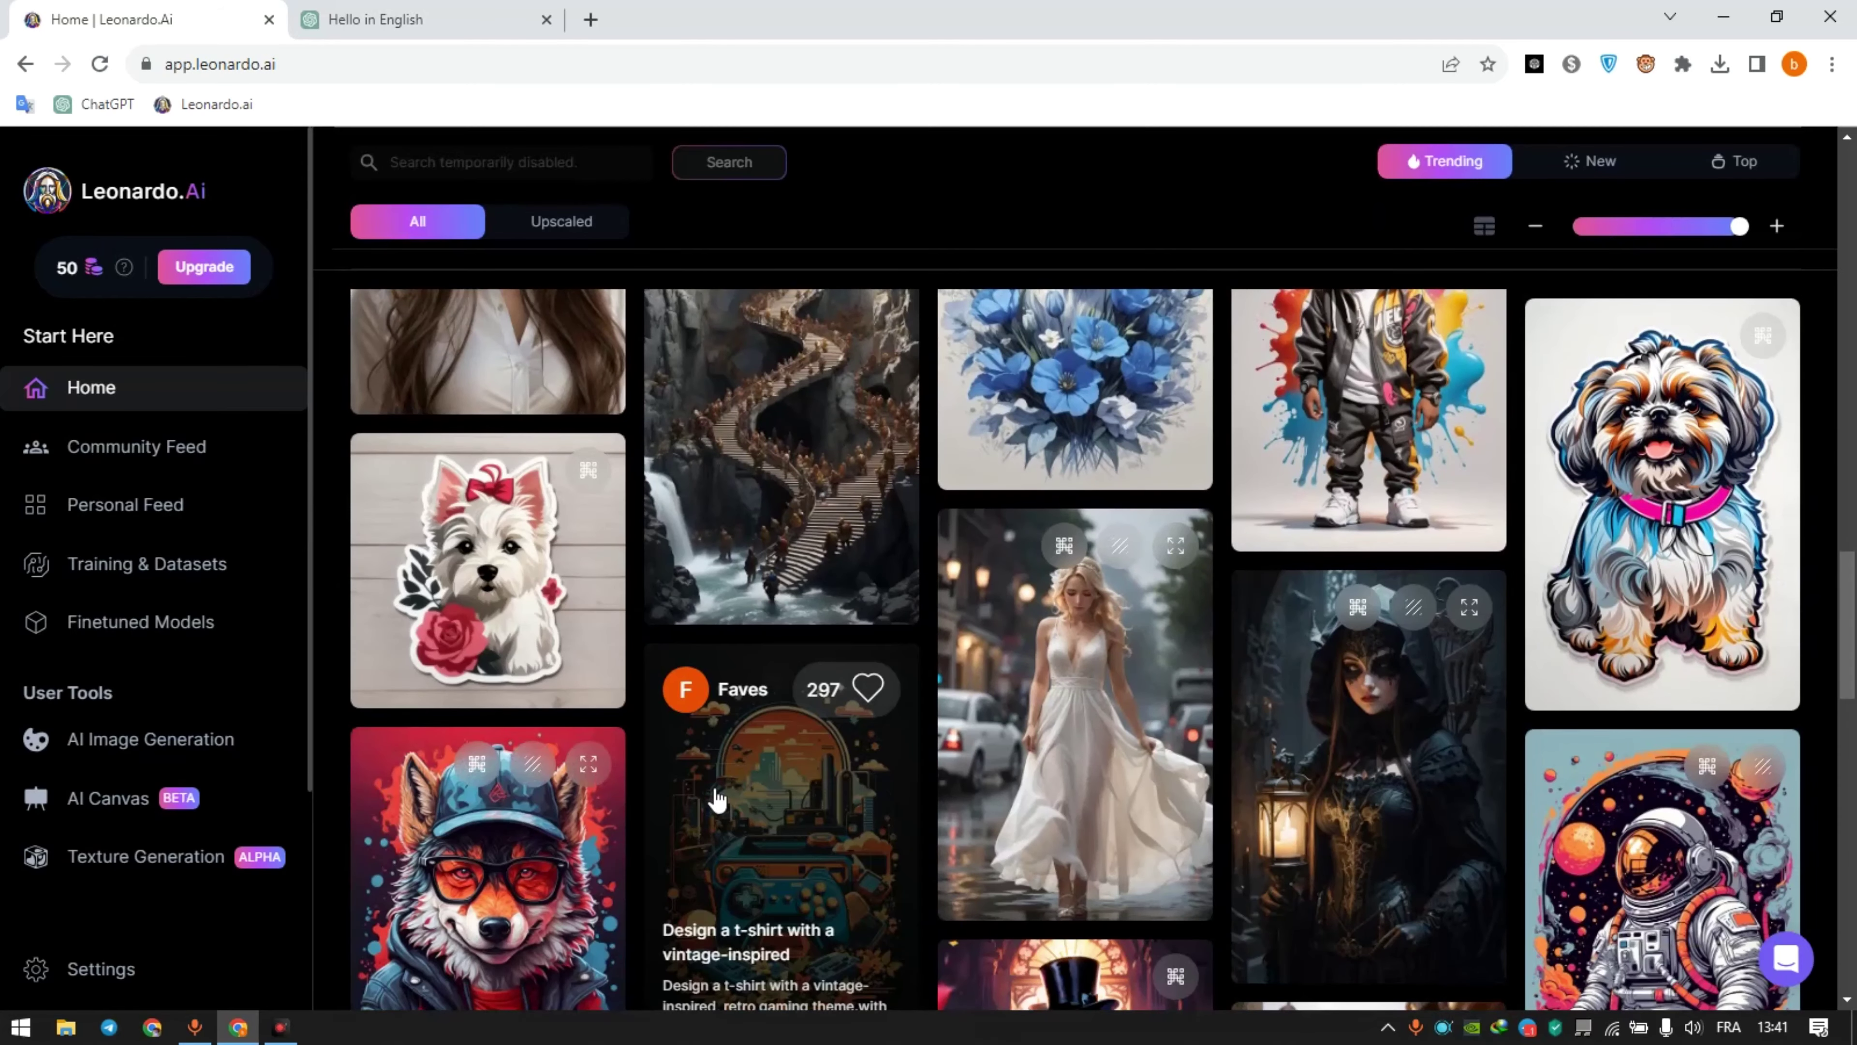
scroll(717, 799, down, 4)
scroll(717, 799, down, 1)
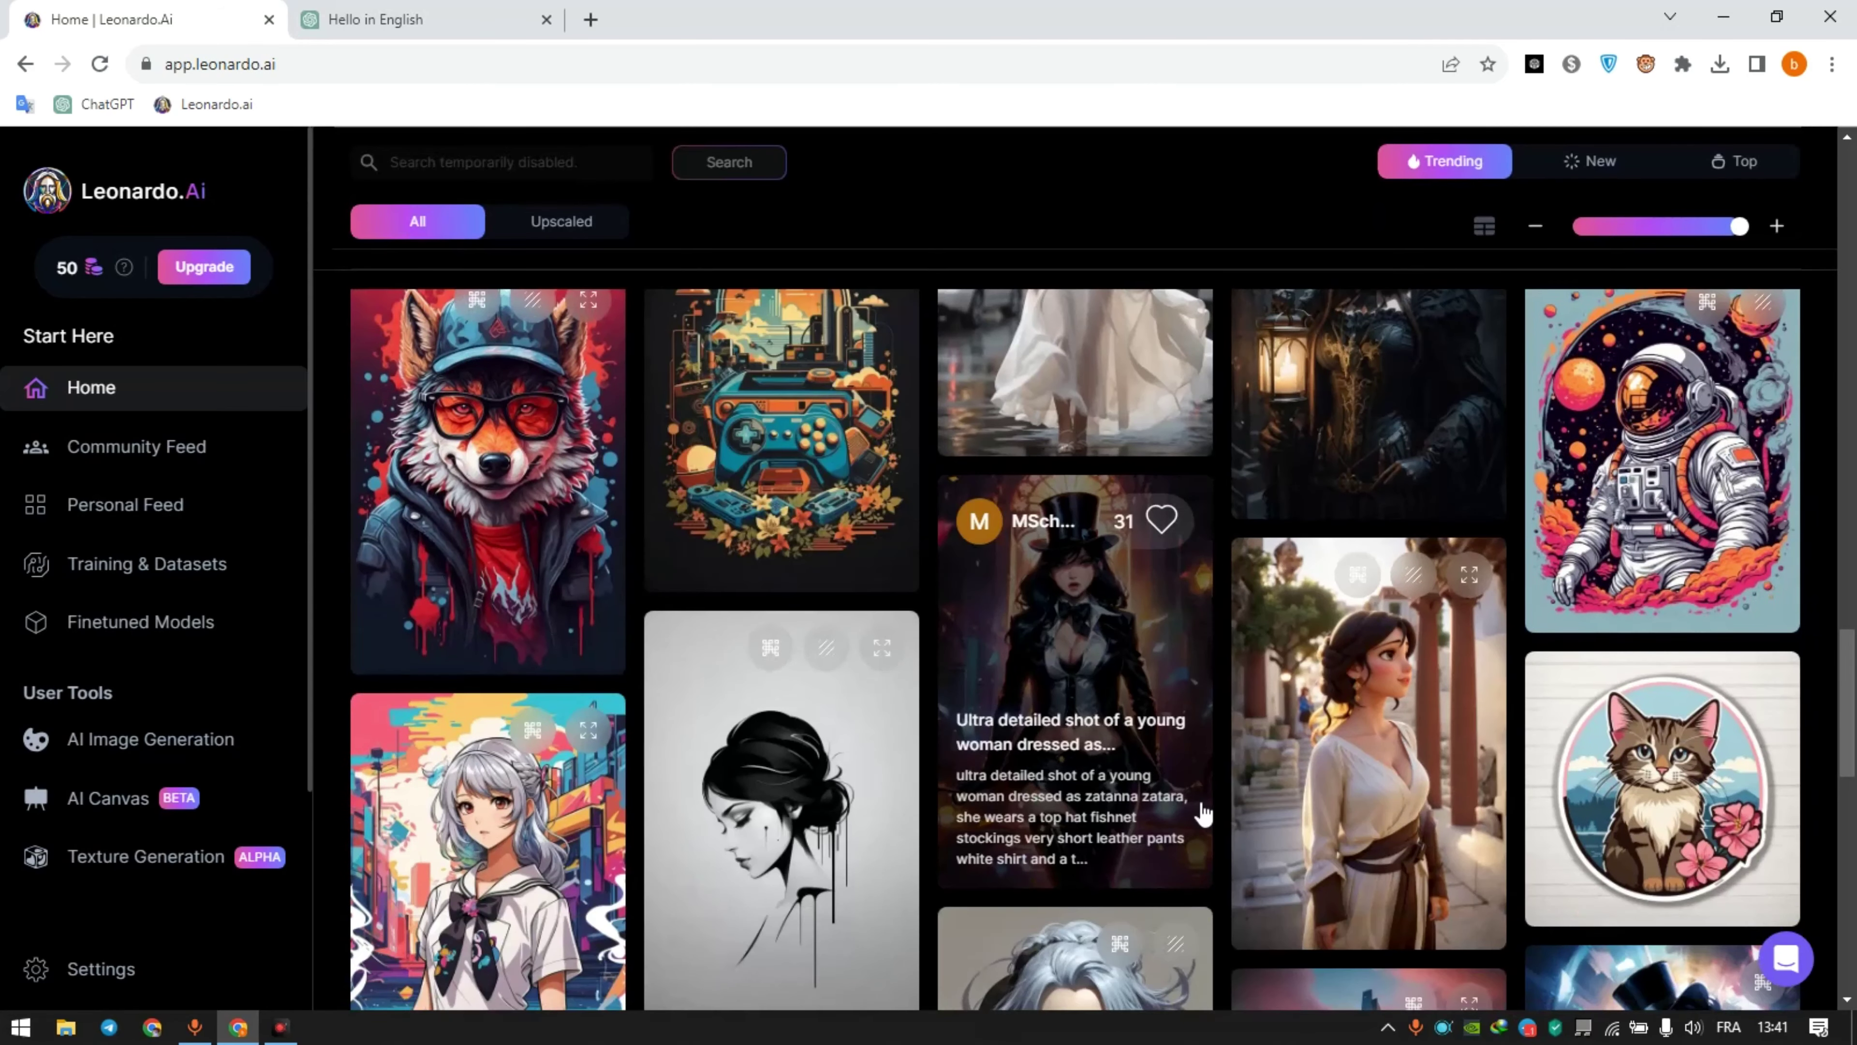
scroll(1582, 690, down, 2)
scroll(1559, 776, down, 1)
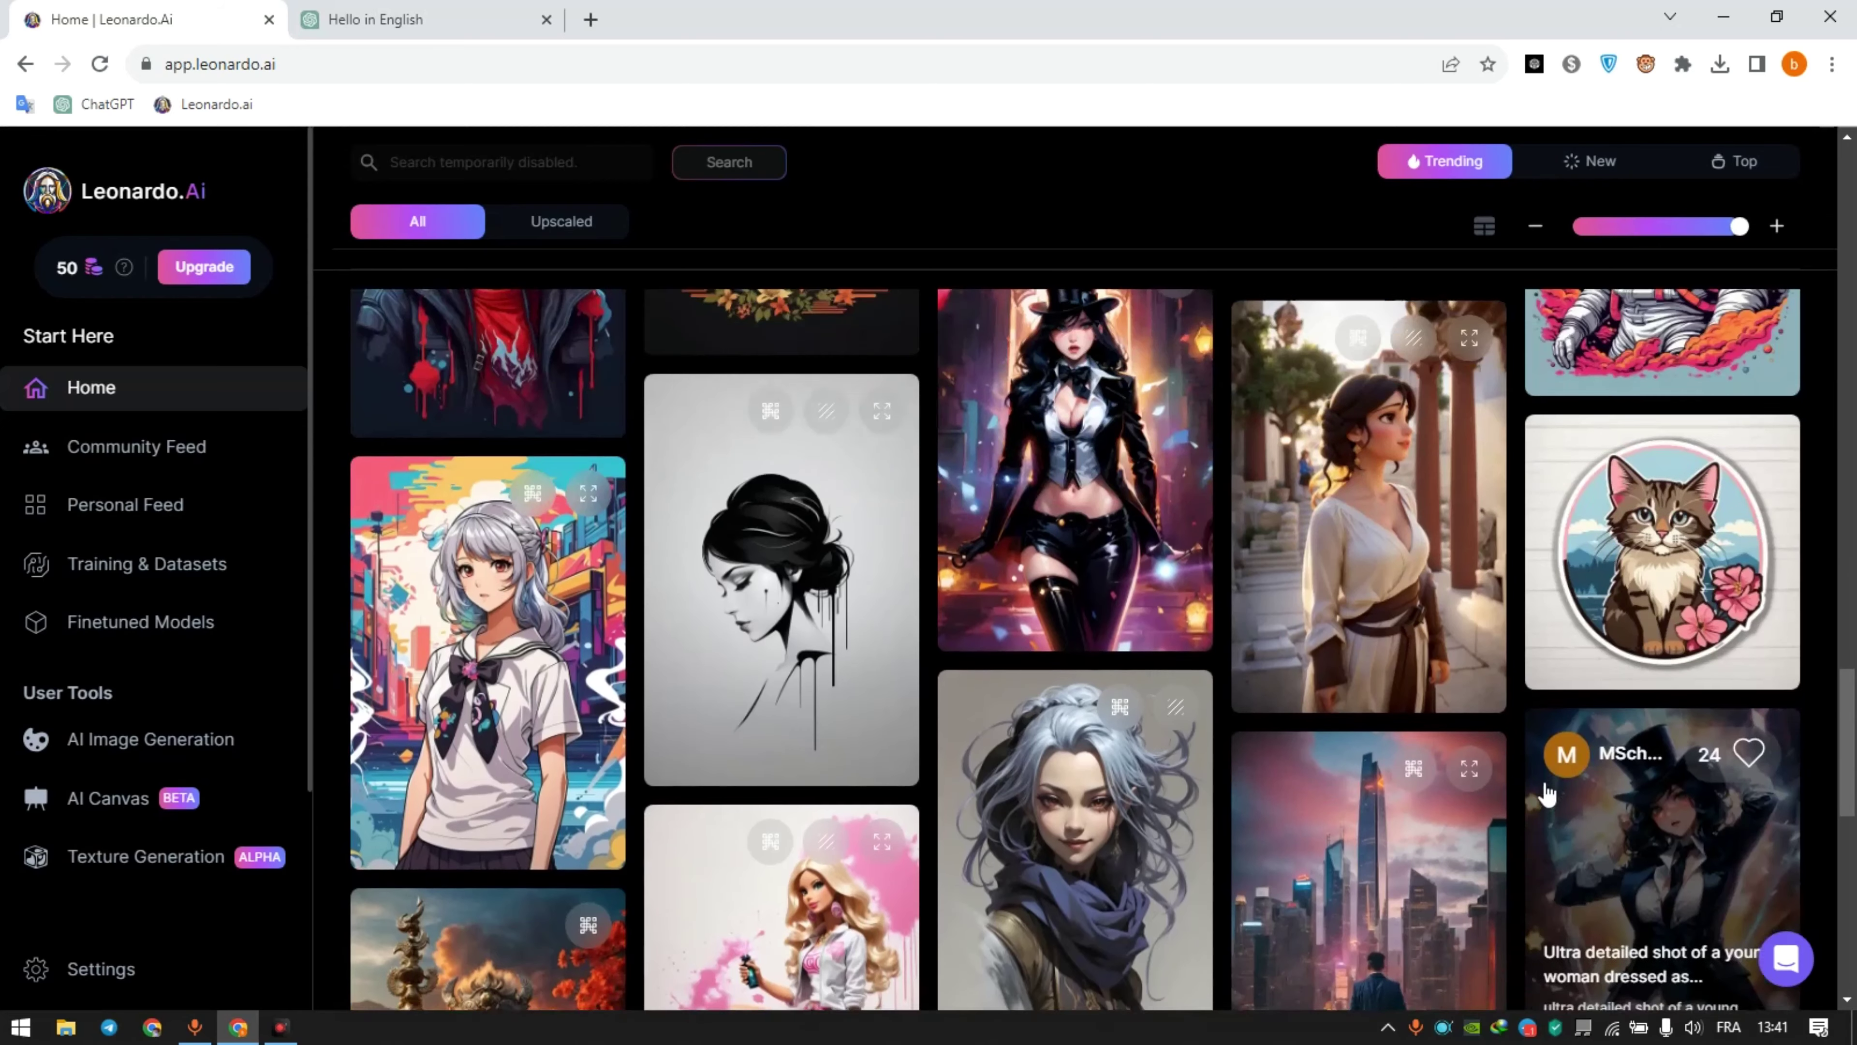
scroll(1185, 859, down, 3)
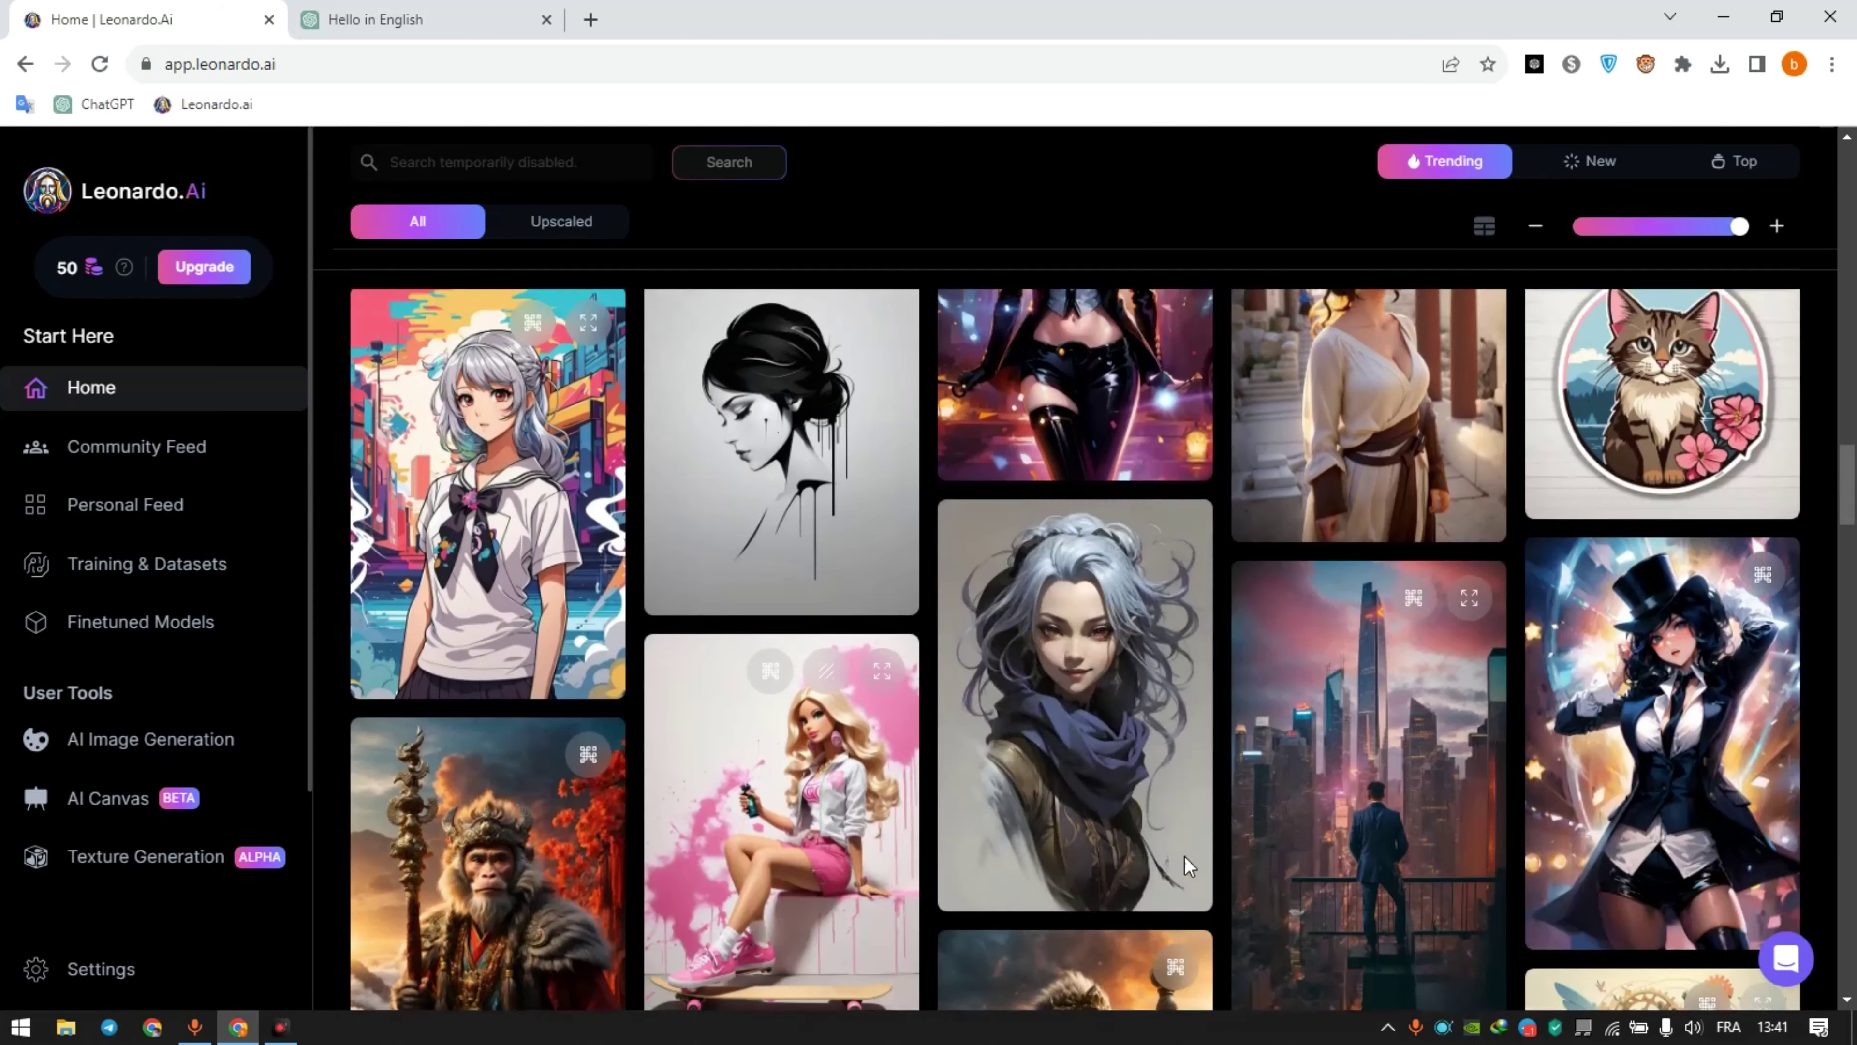
scroll(1186, 863, down, 5)
scroll(1186, 858, up, 5)
scroll(1186, 858, up, 5)
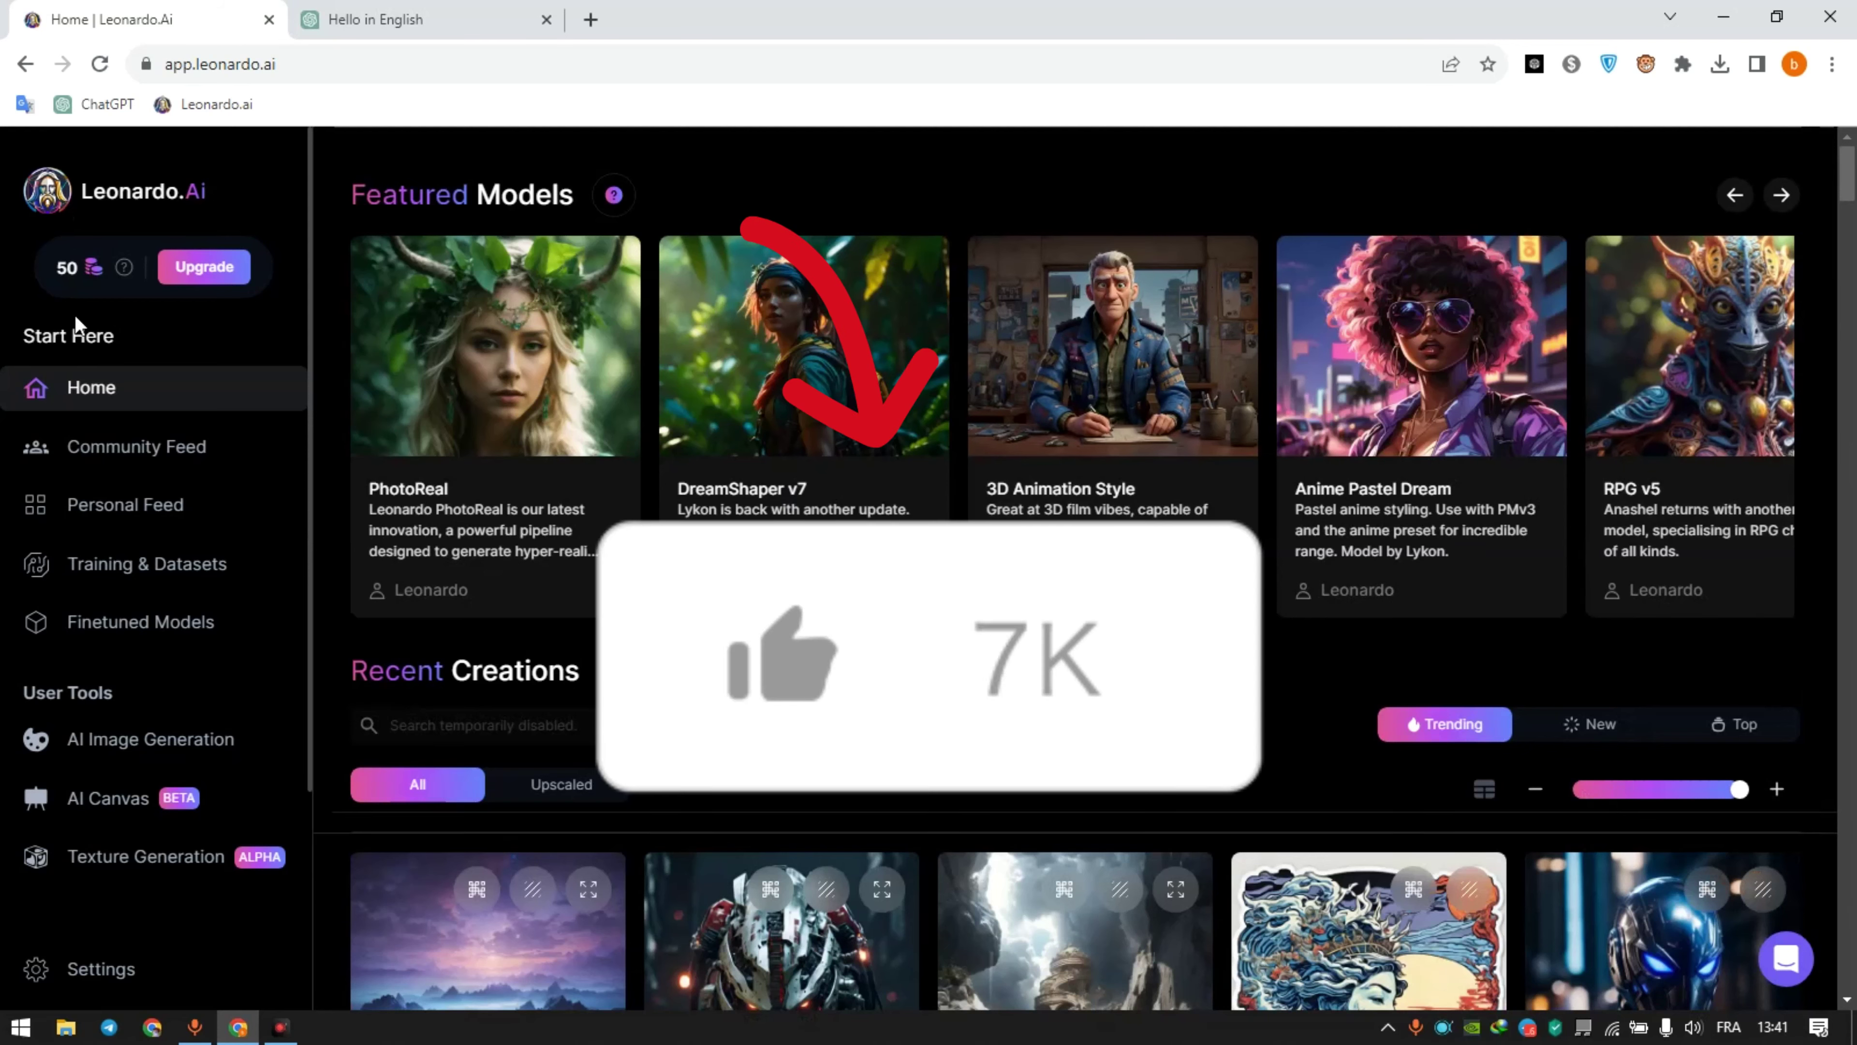
Step: Log out of the Leonardo.Ai account using Logout at the bottom of the sidebar
scroll(117, 842, down, 4)
scroll(225, 904, down, 5)
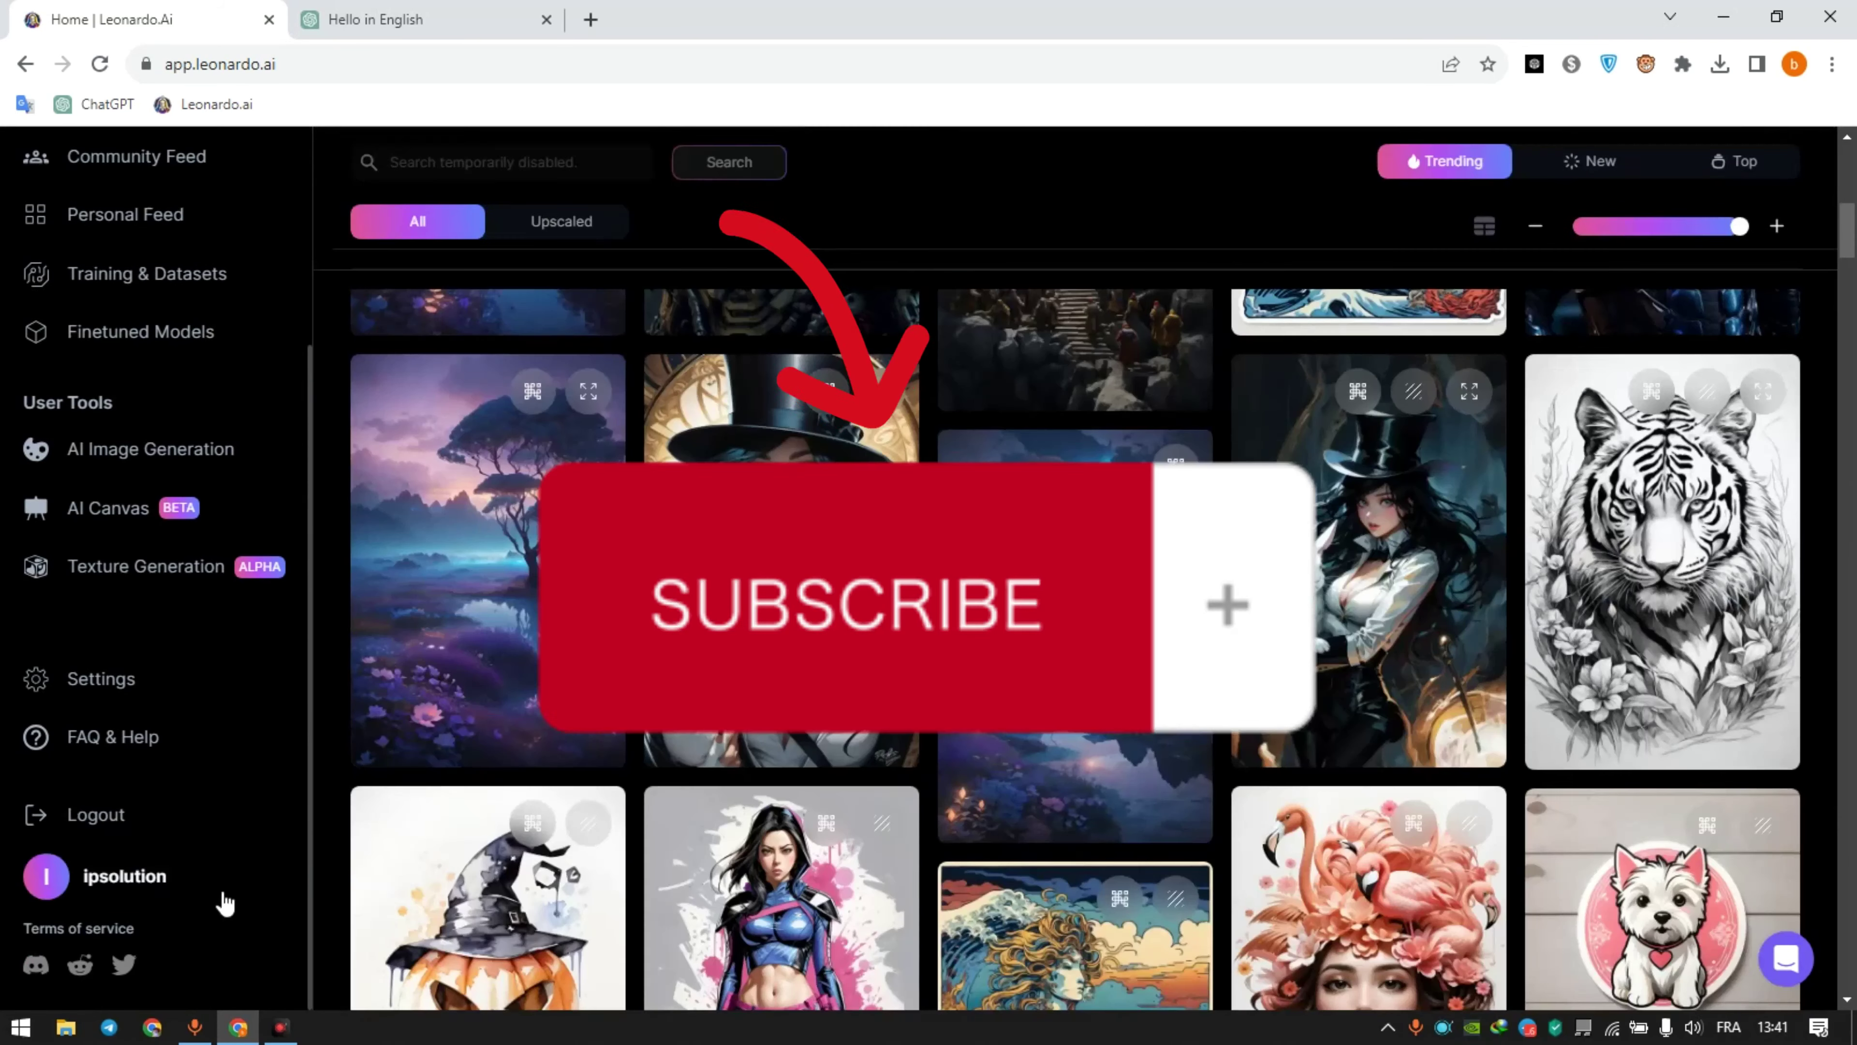
scroll(201, 845, down, 4)
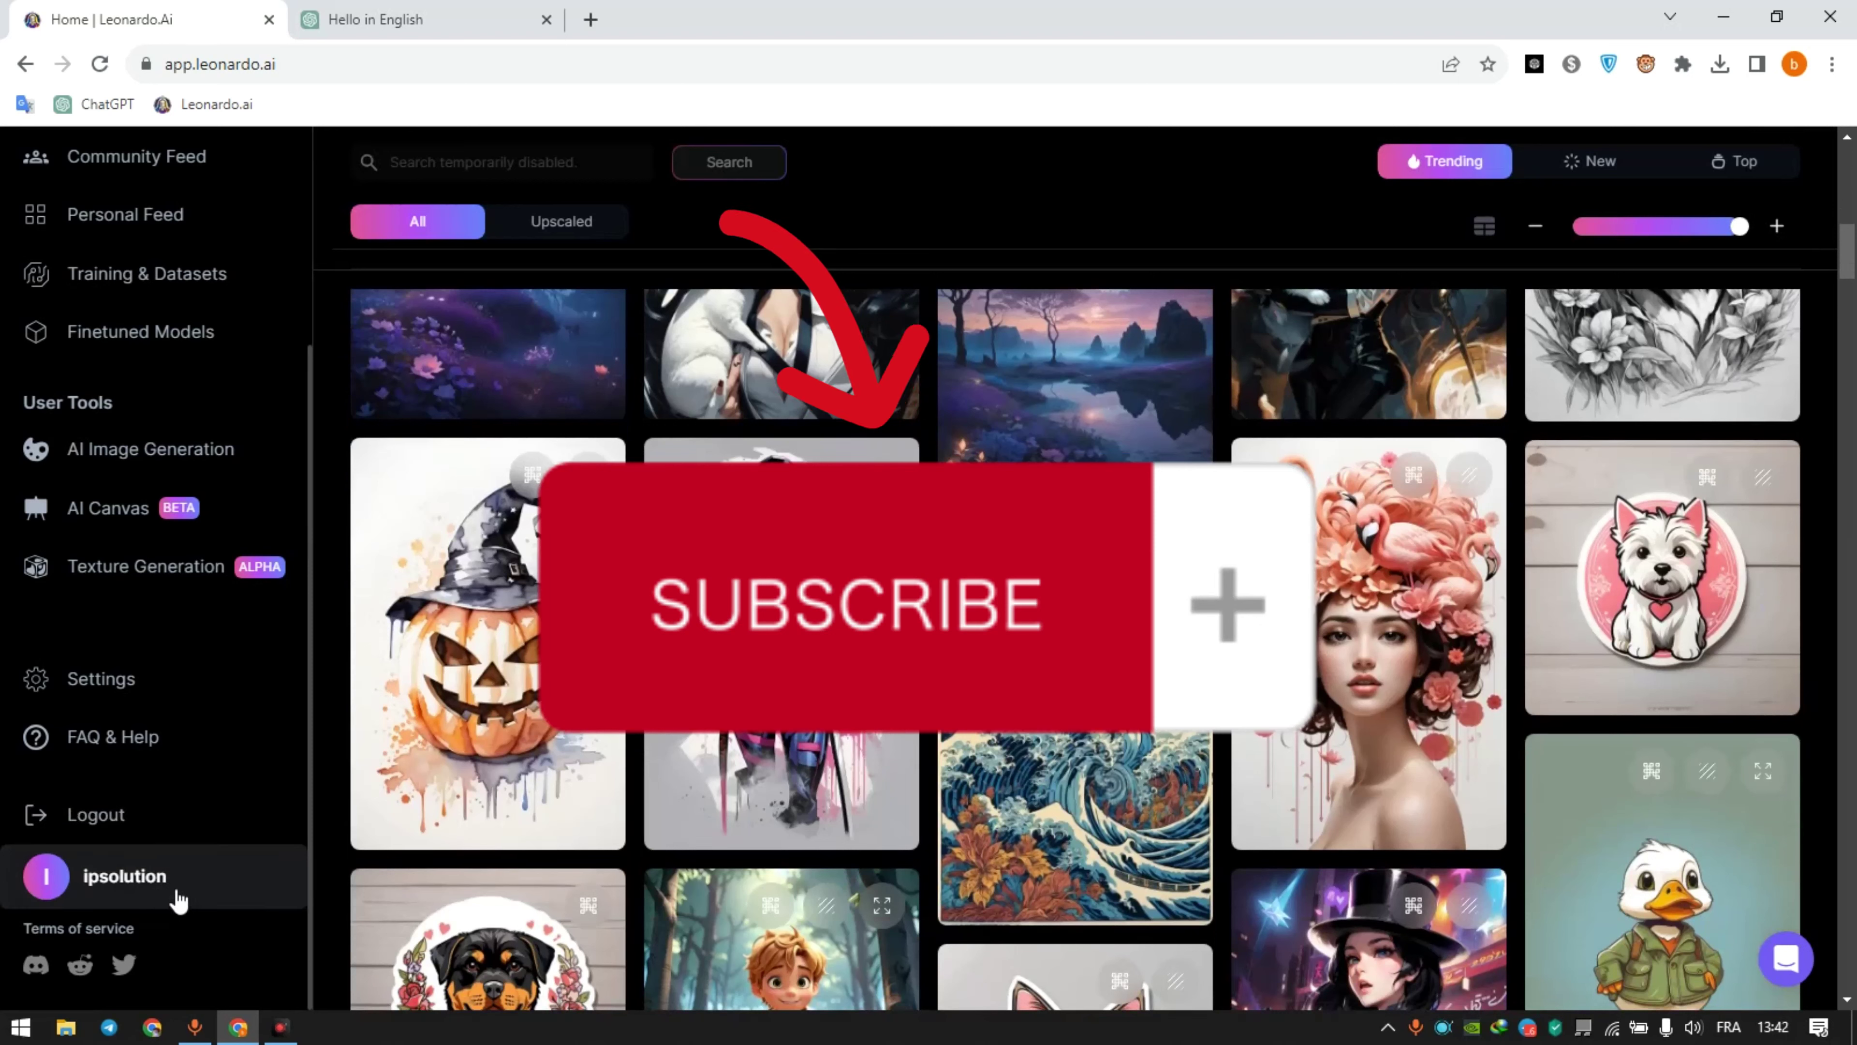
click(96, 815)
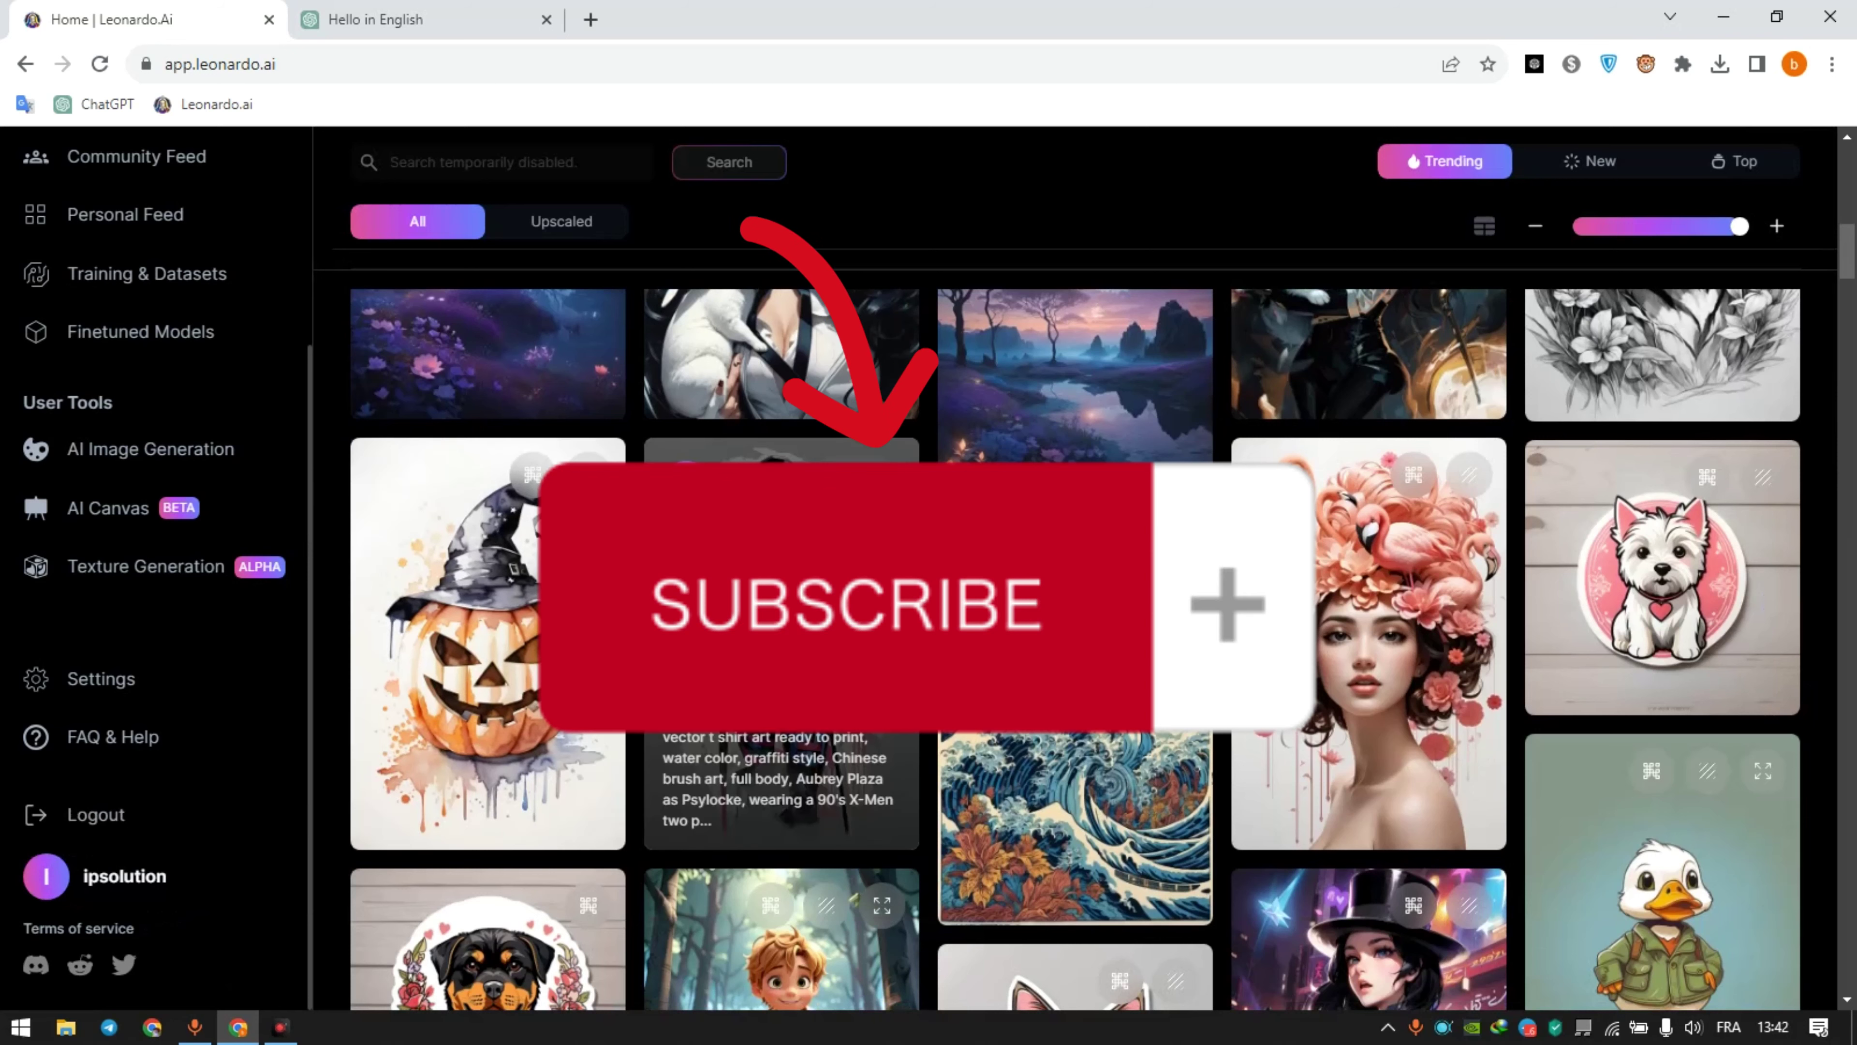